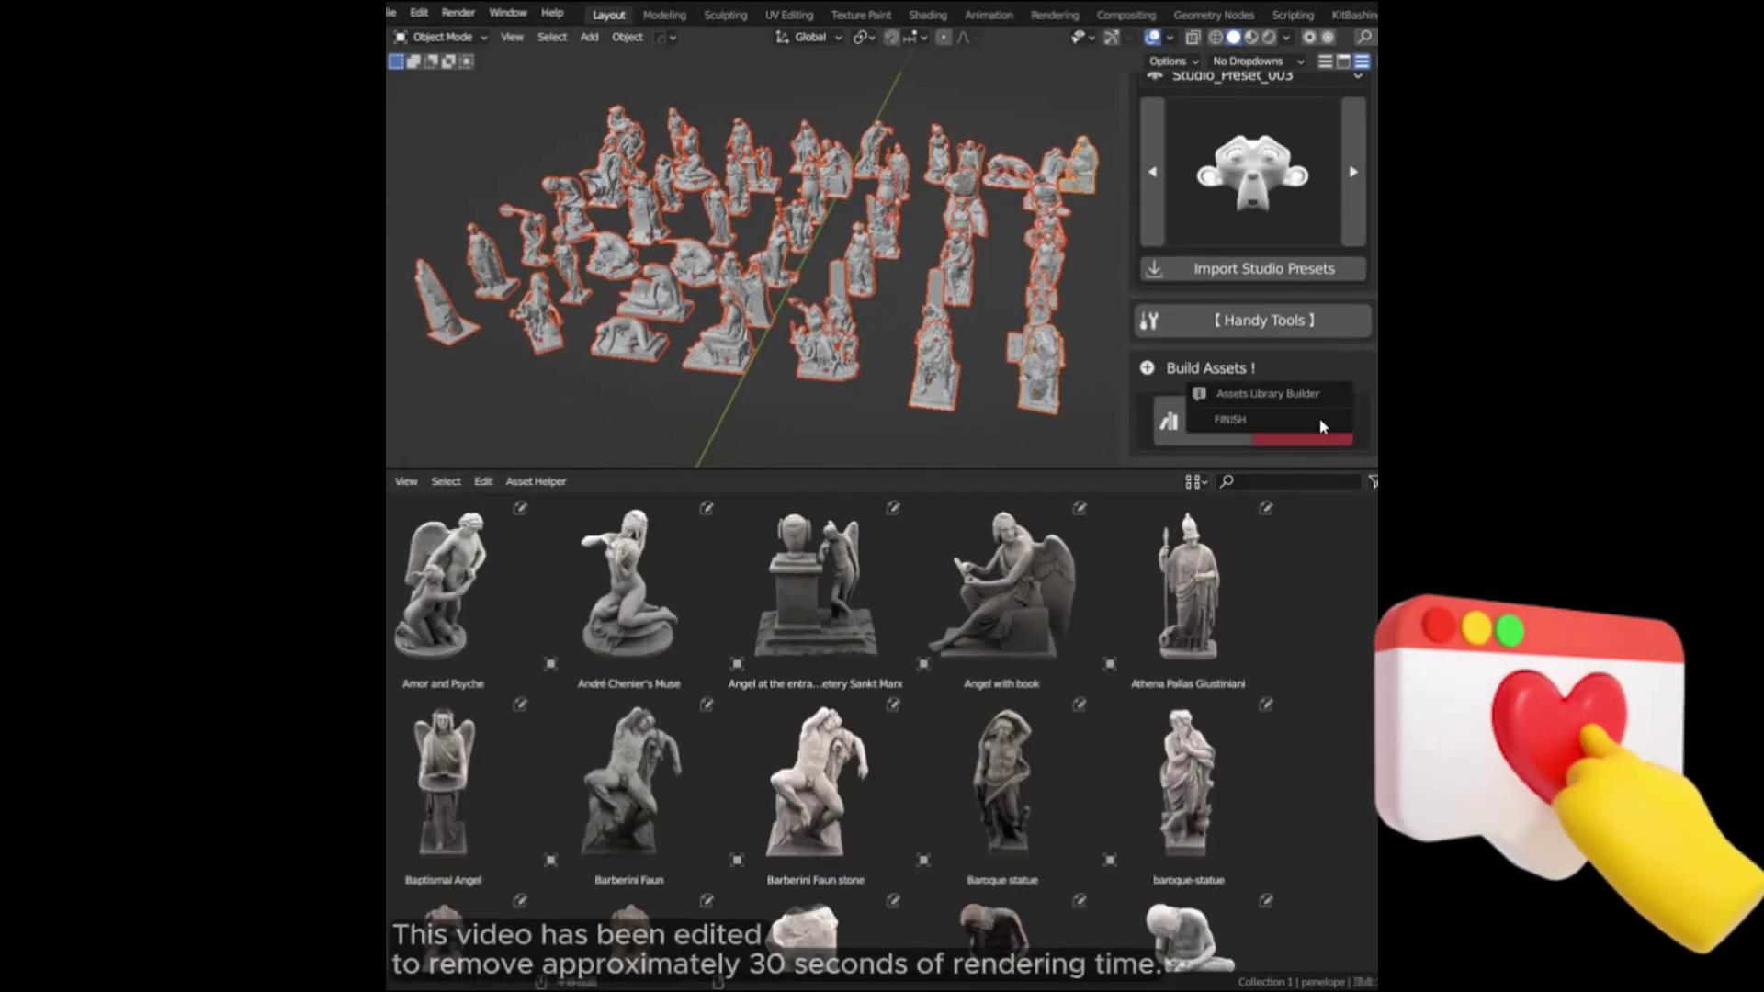
Step through the studio presets to Studio_Preset_007 and rebuild the statue thumbnails with it
scroll(1317, 551, down, 10)
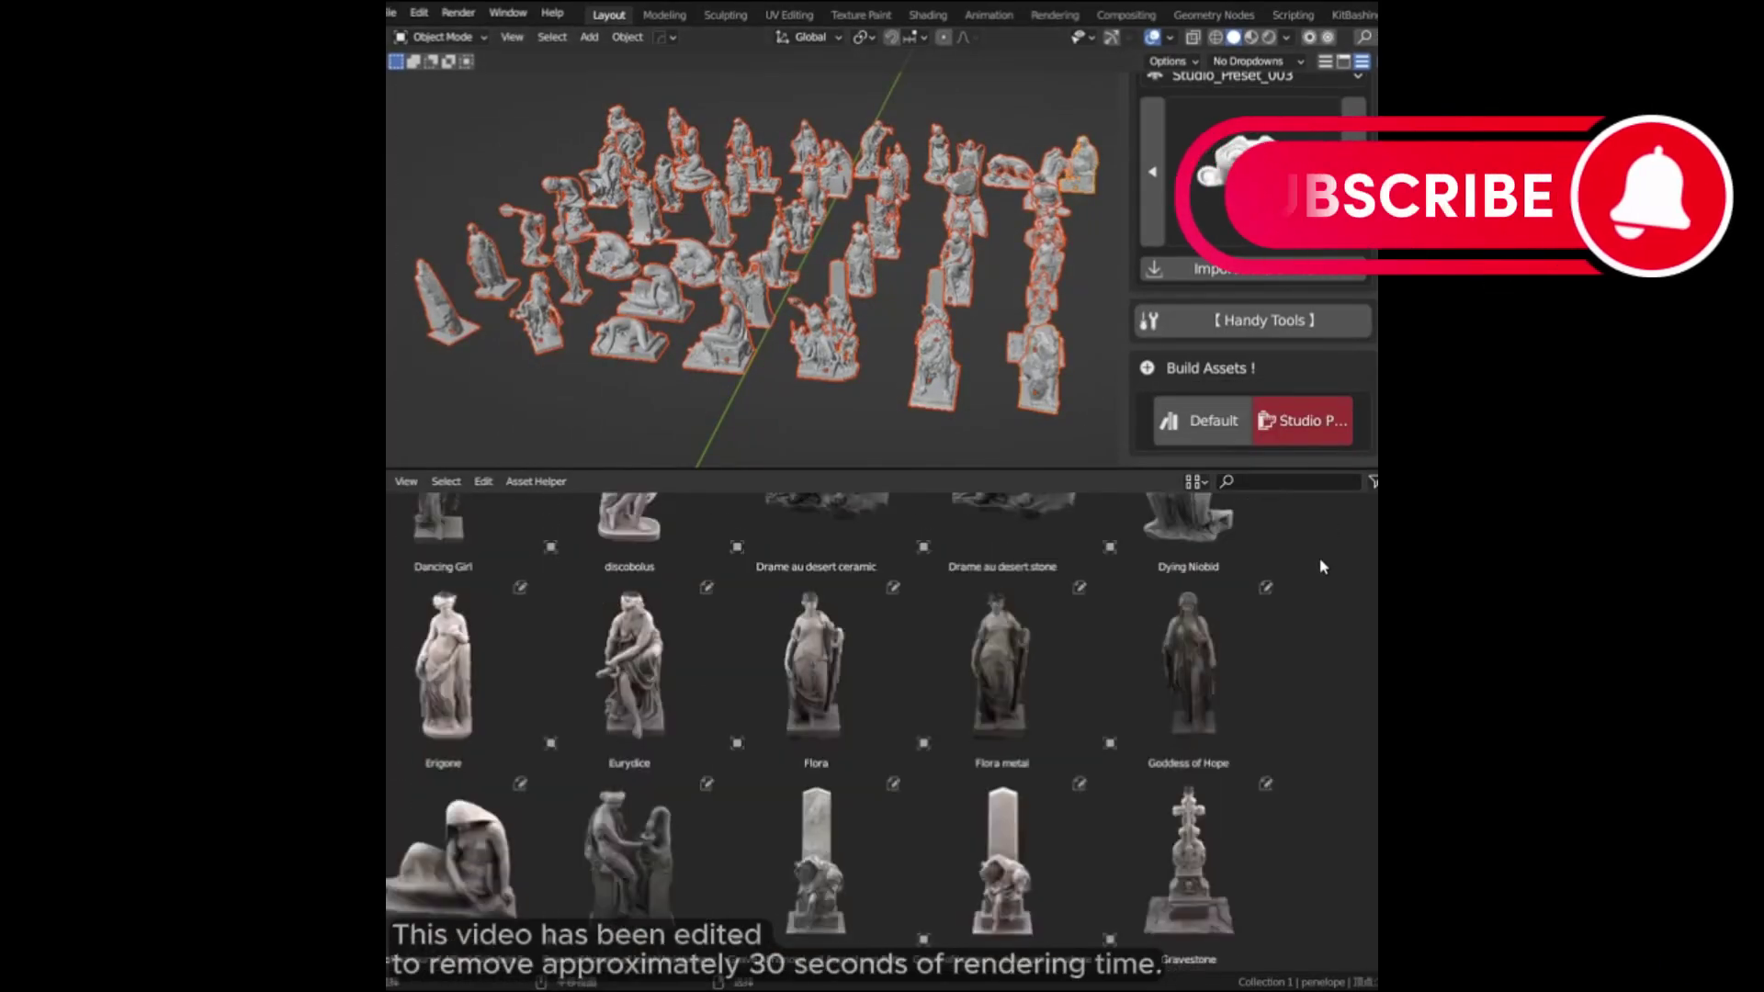
scroll(1326, 581, up, 10)
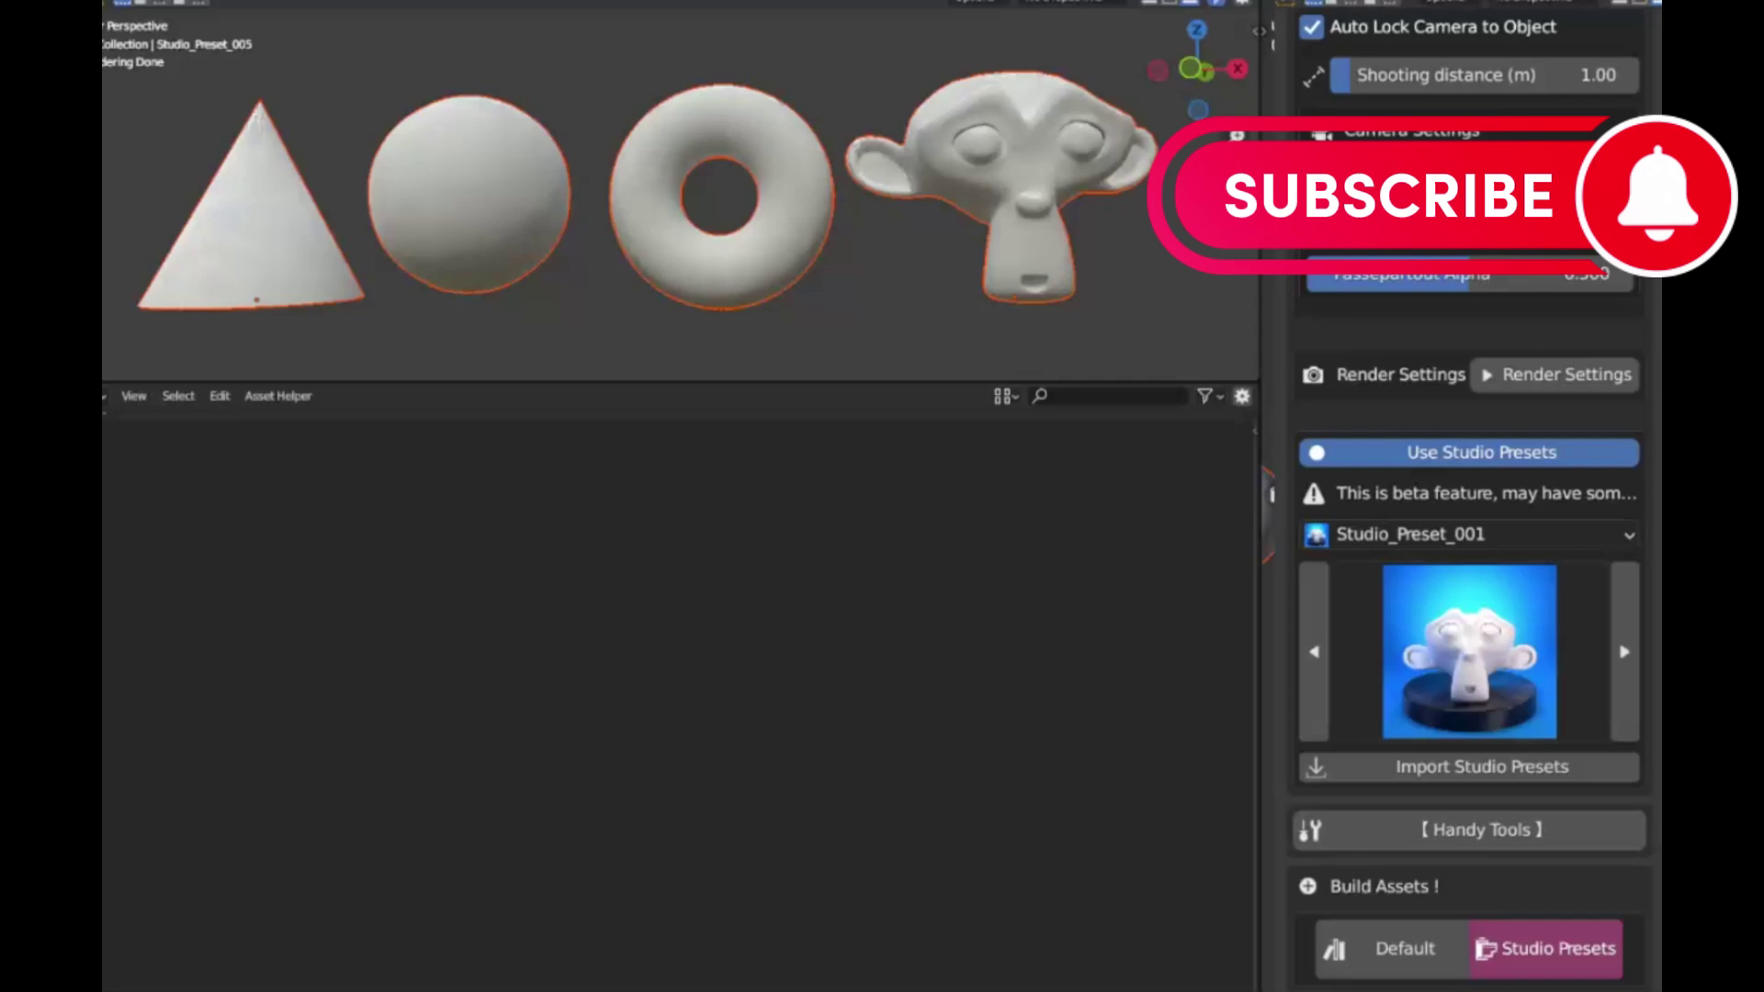
click(1613, 935)
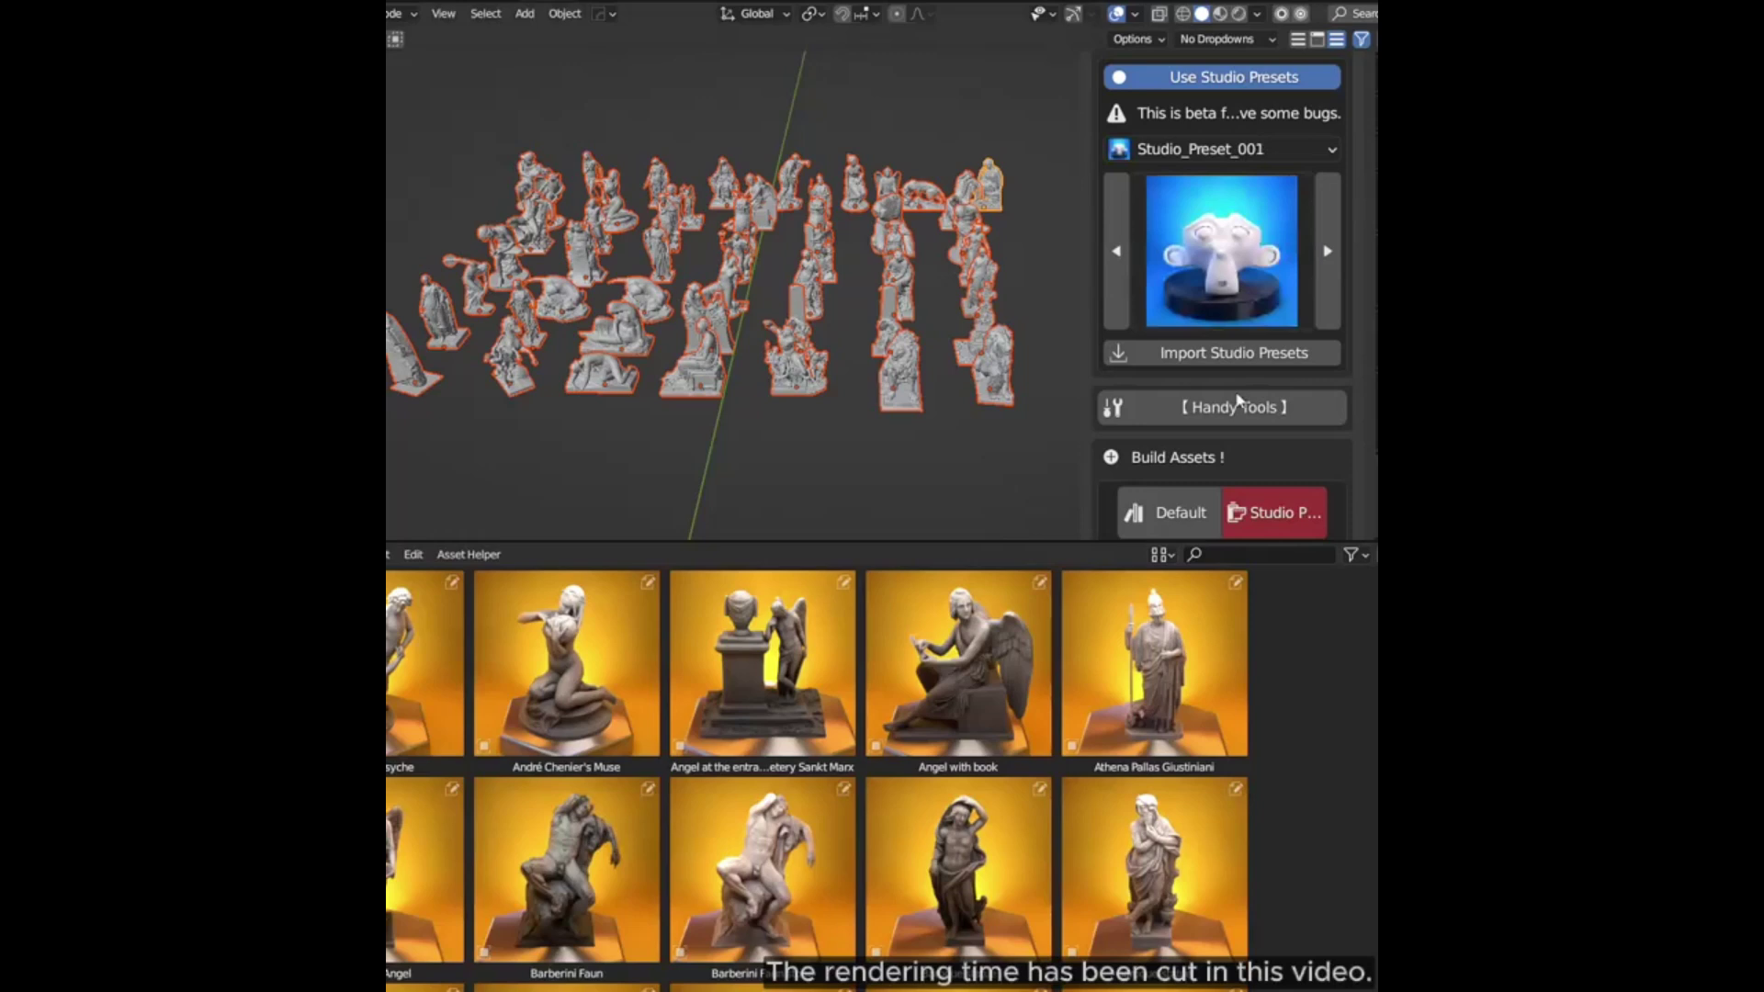
scroll(1238, 400, down, 1)
click(1332, 264)
click(1331, 264)
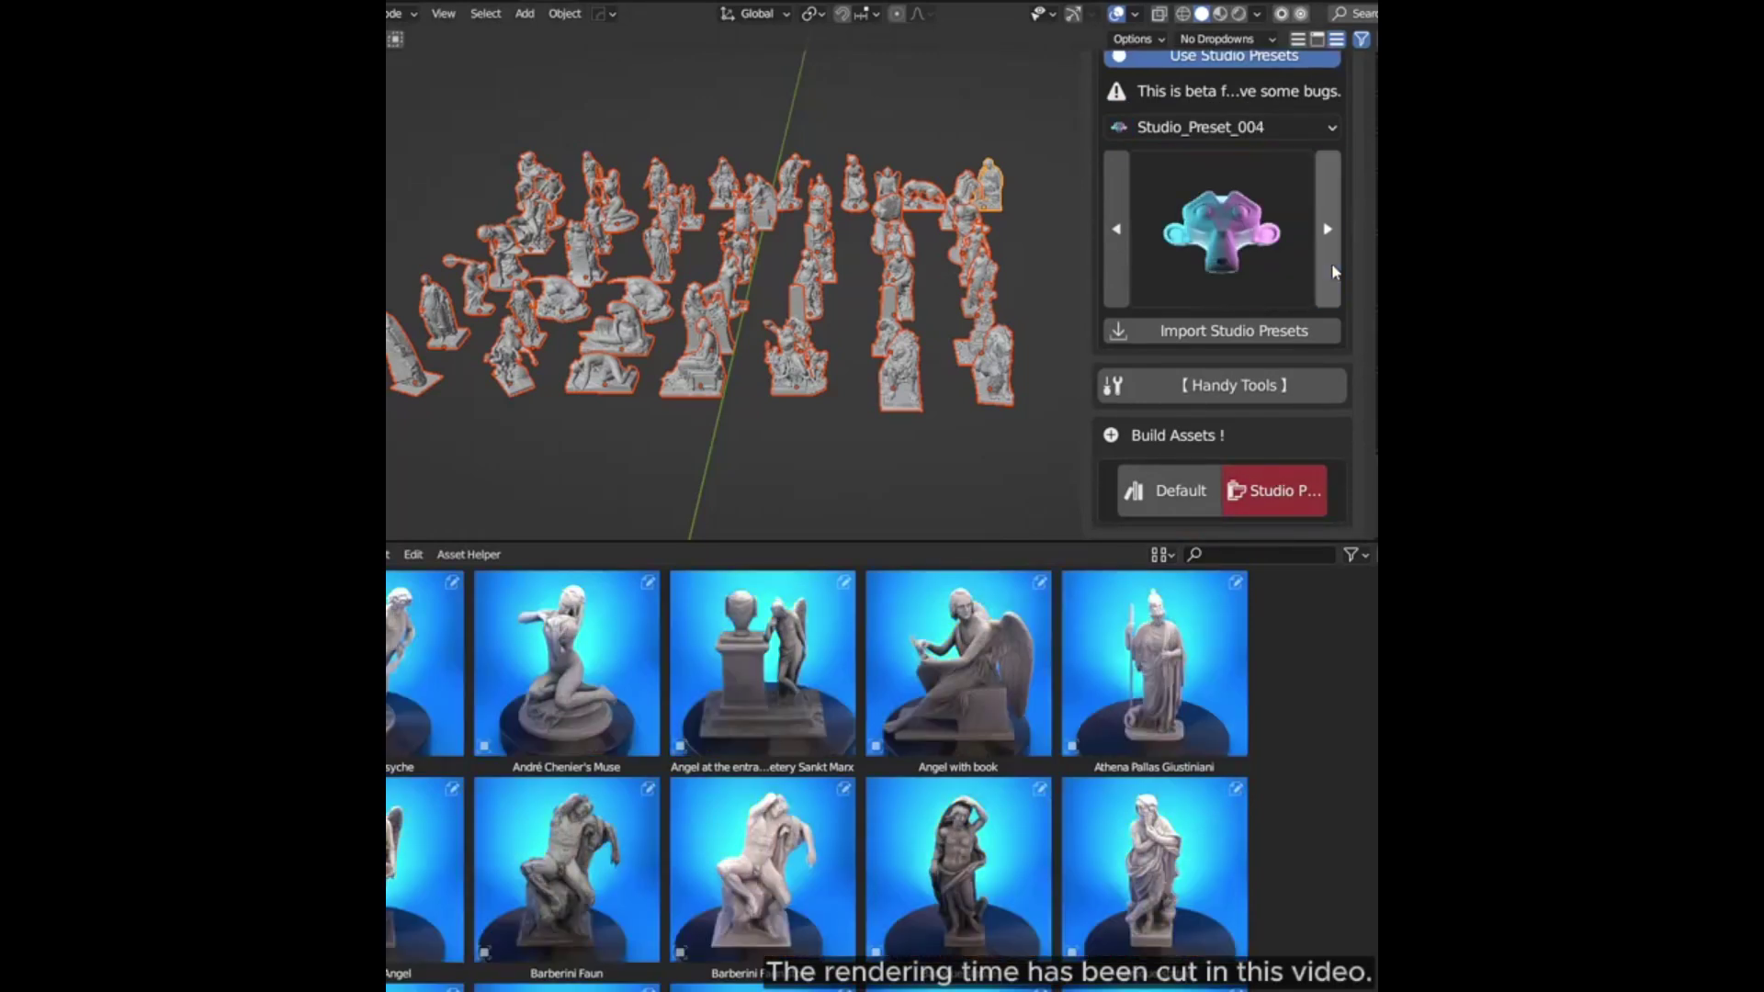
click(1268, 487)
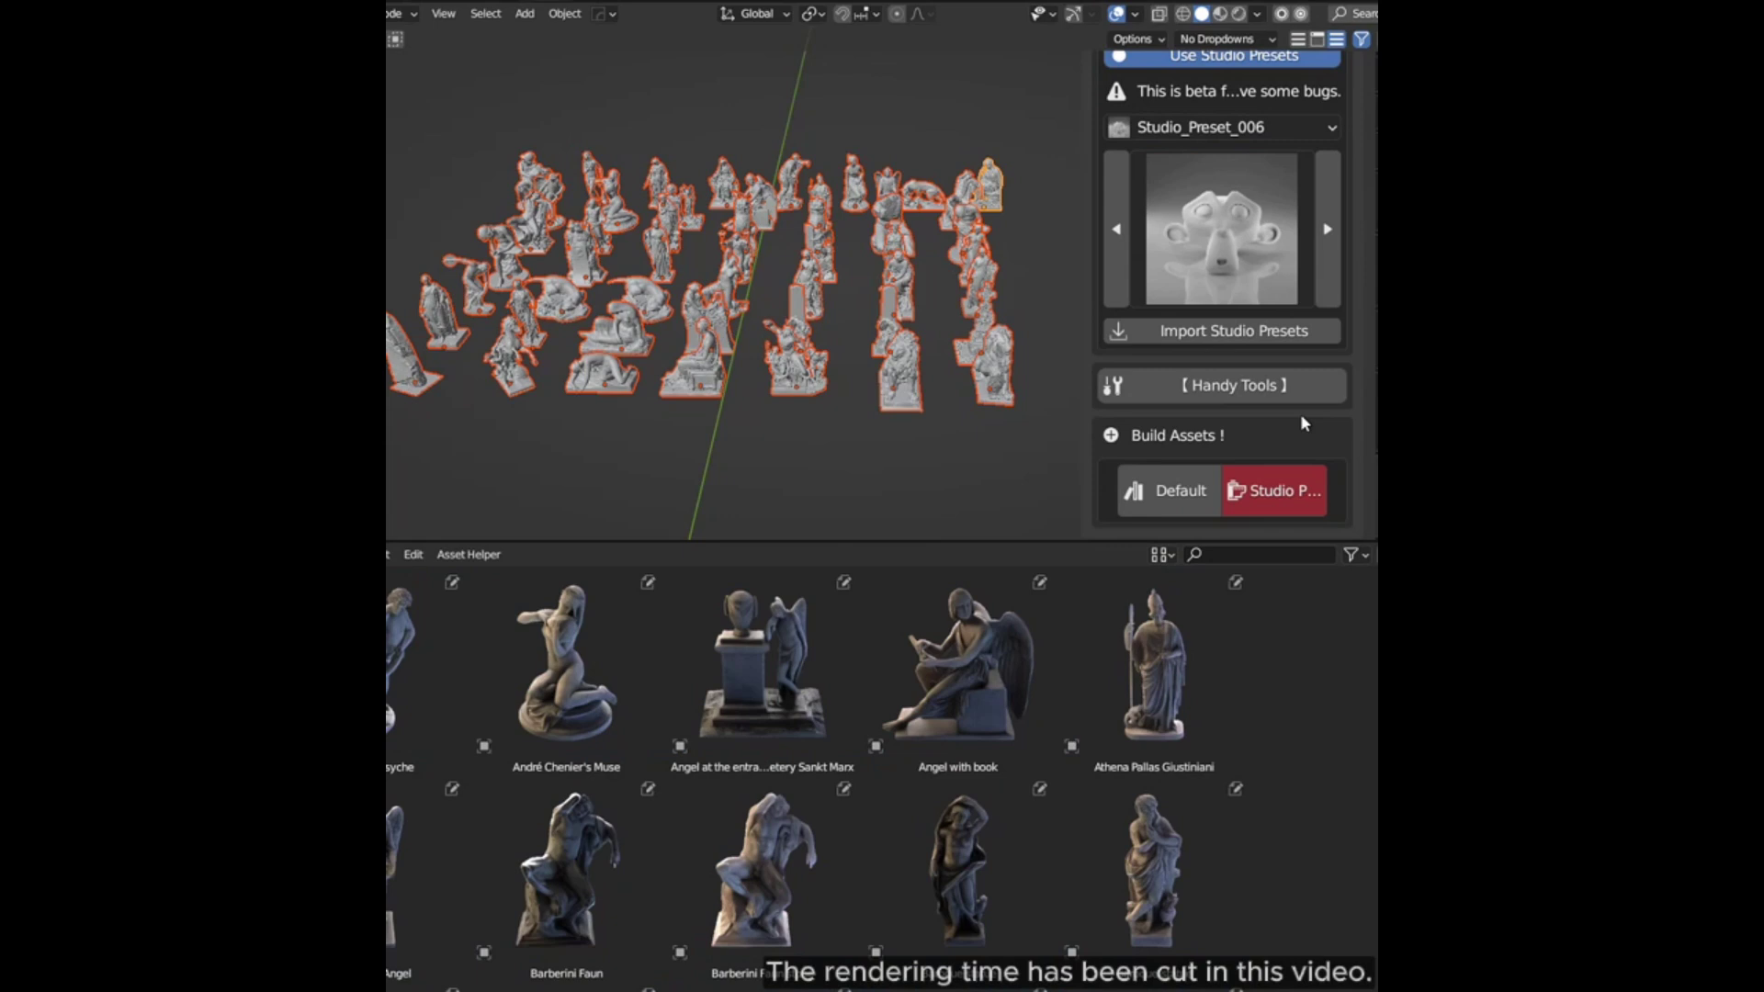
click(1273, 496)
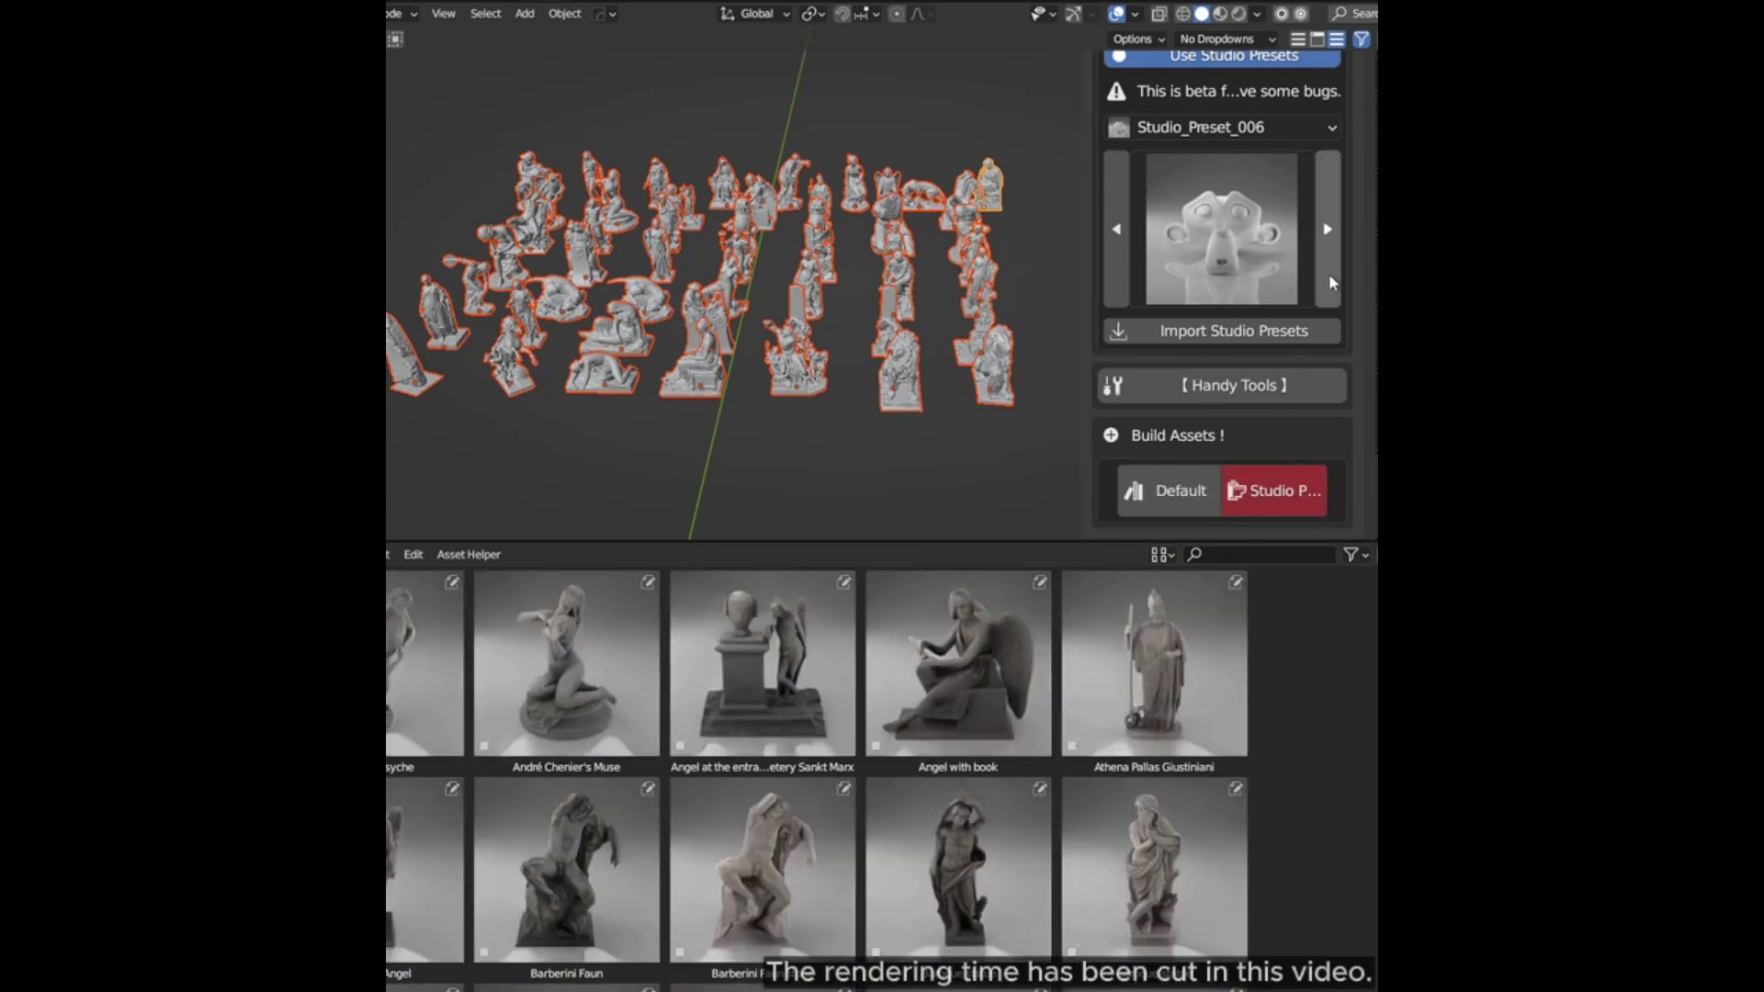
click(1329, 273)
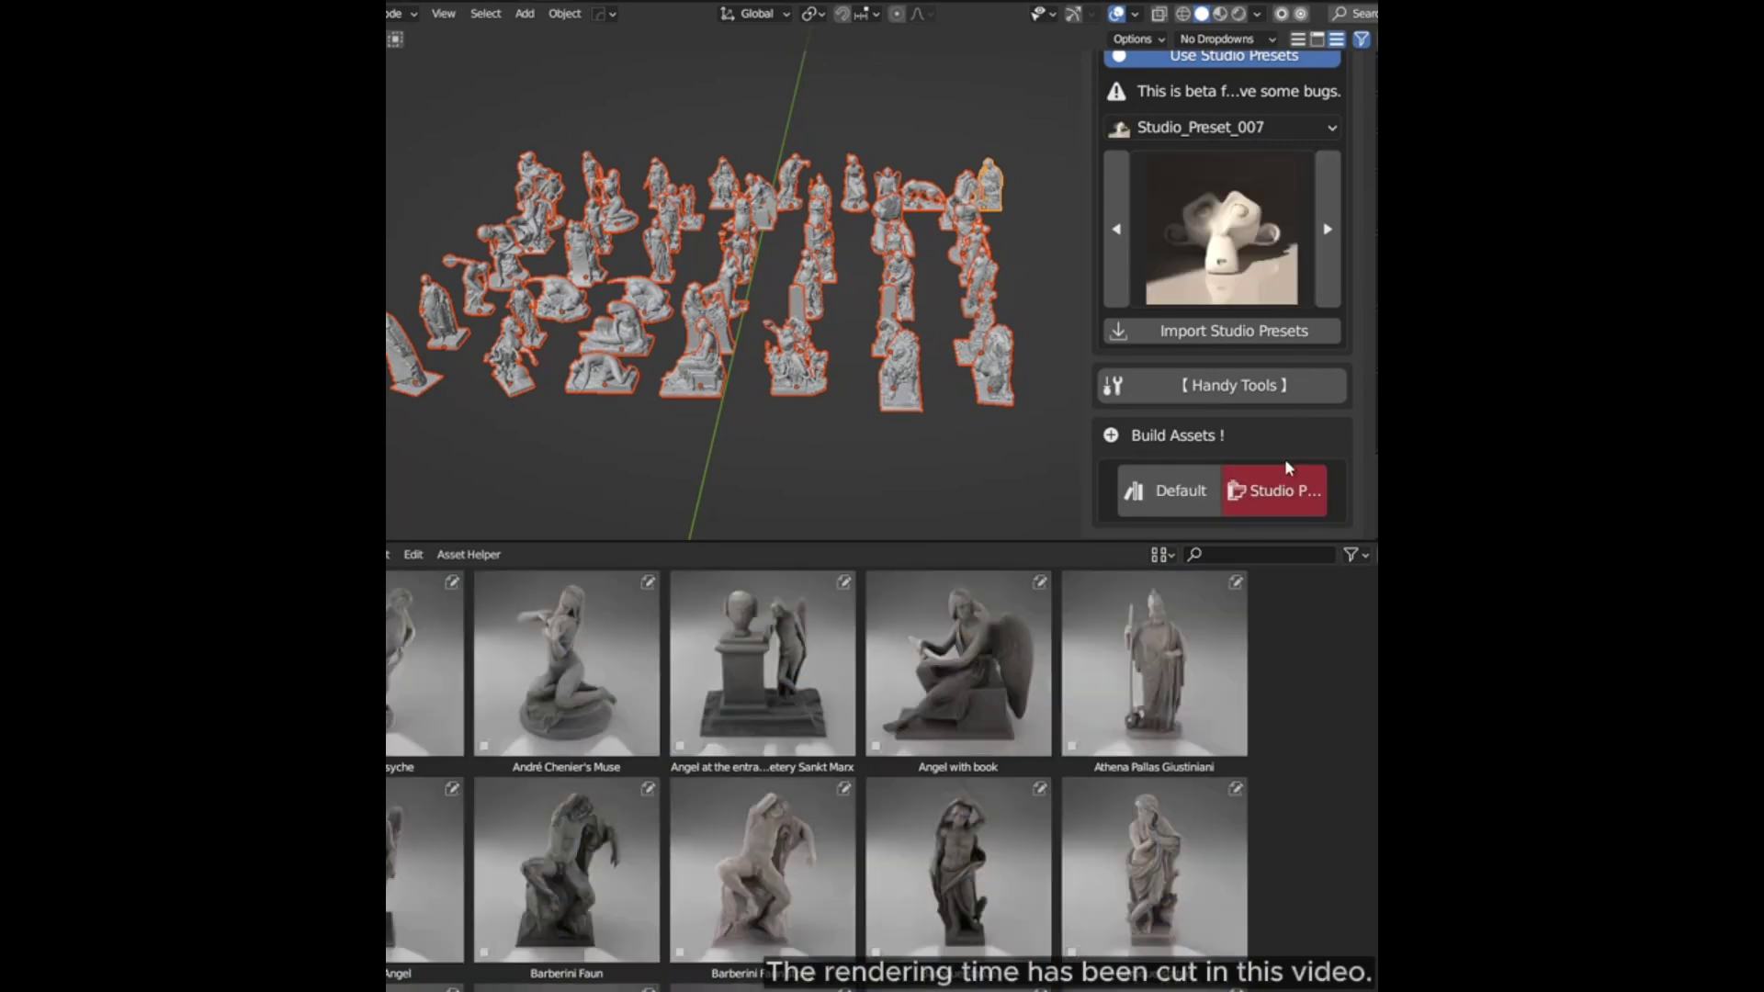
click(1274, 487)
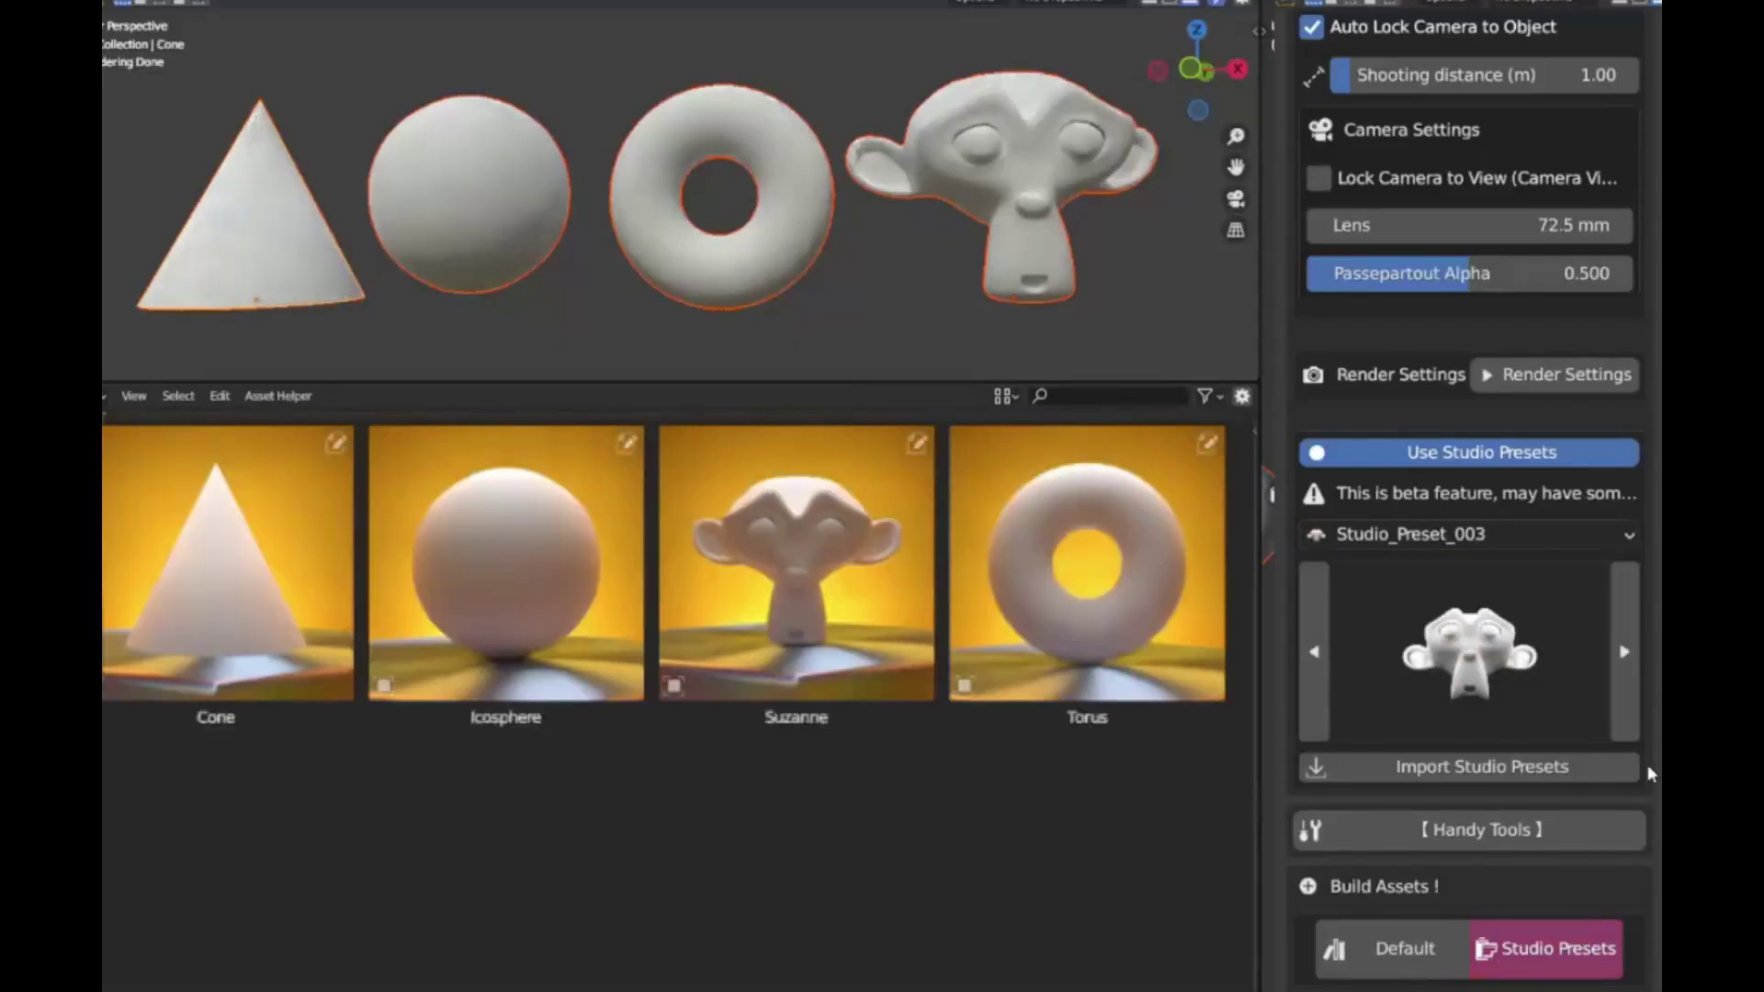
Cycle through more studio presets, browse the preset thumbnails and re-render all asset thumbnails
click(1628, 721)
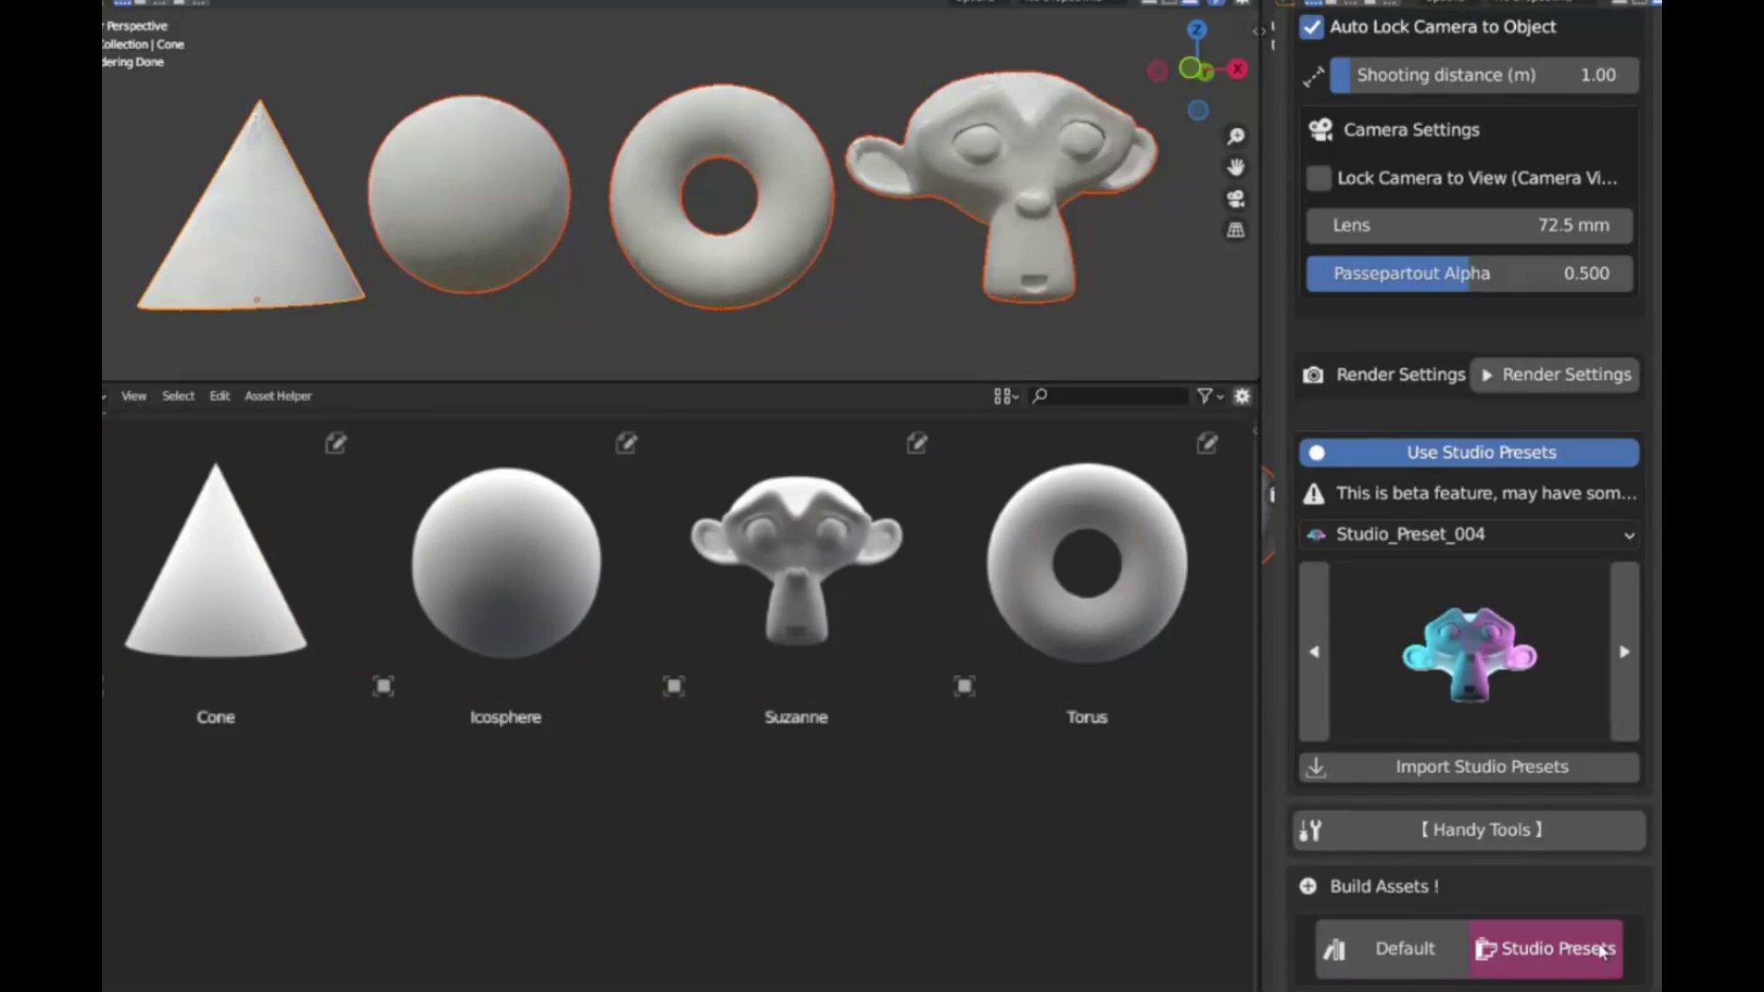
click(1630, 724)
click(1632, 726)
click(1632, 726)
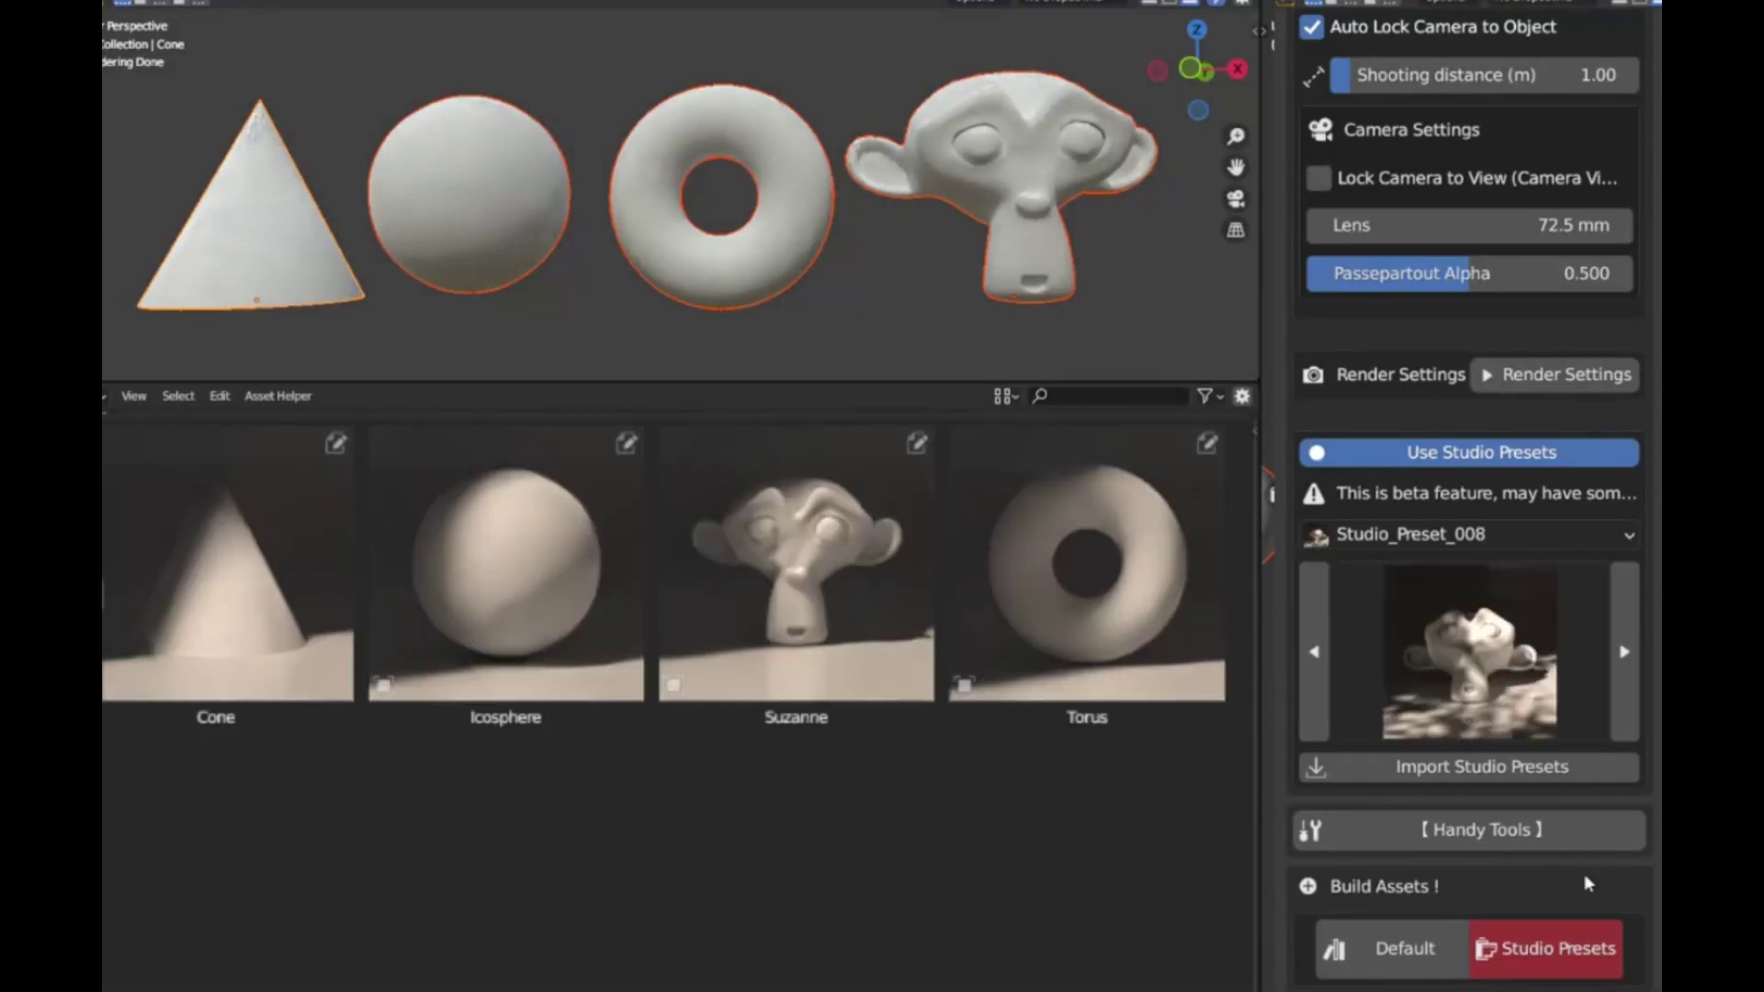
click(1613, 696)
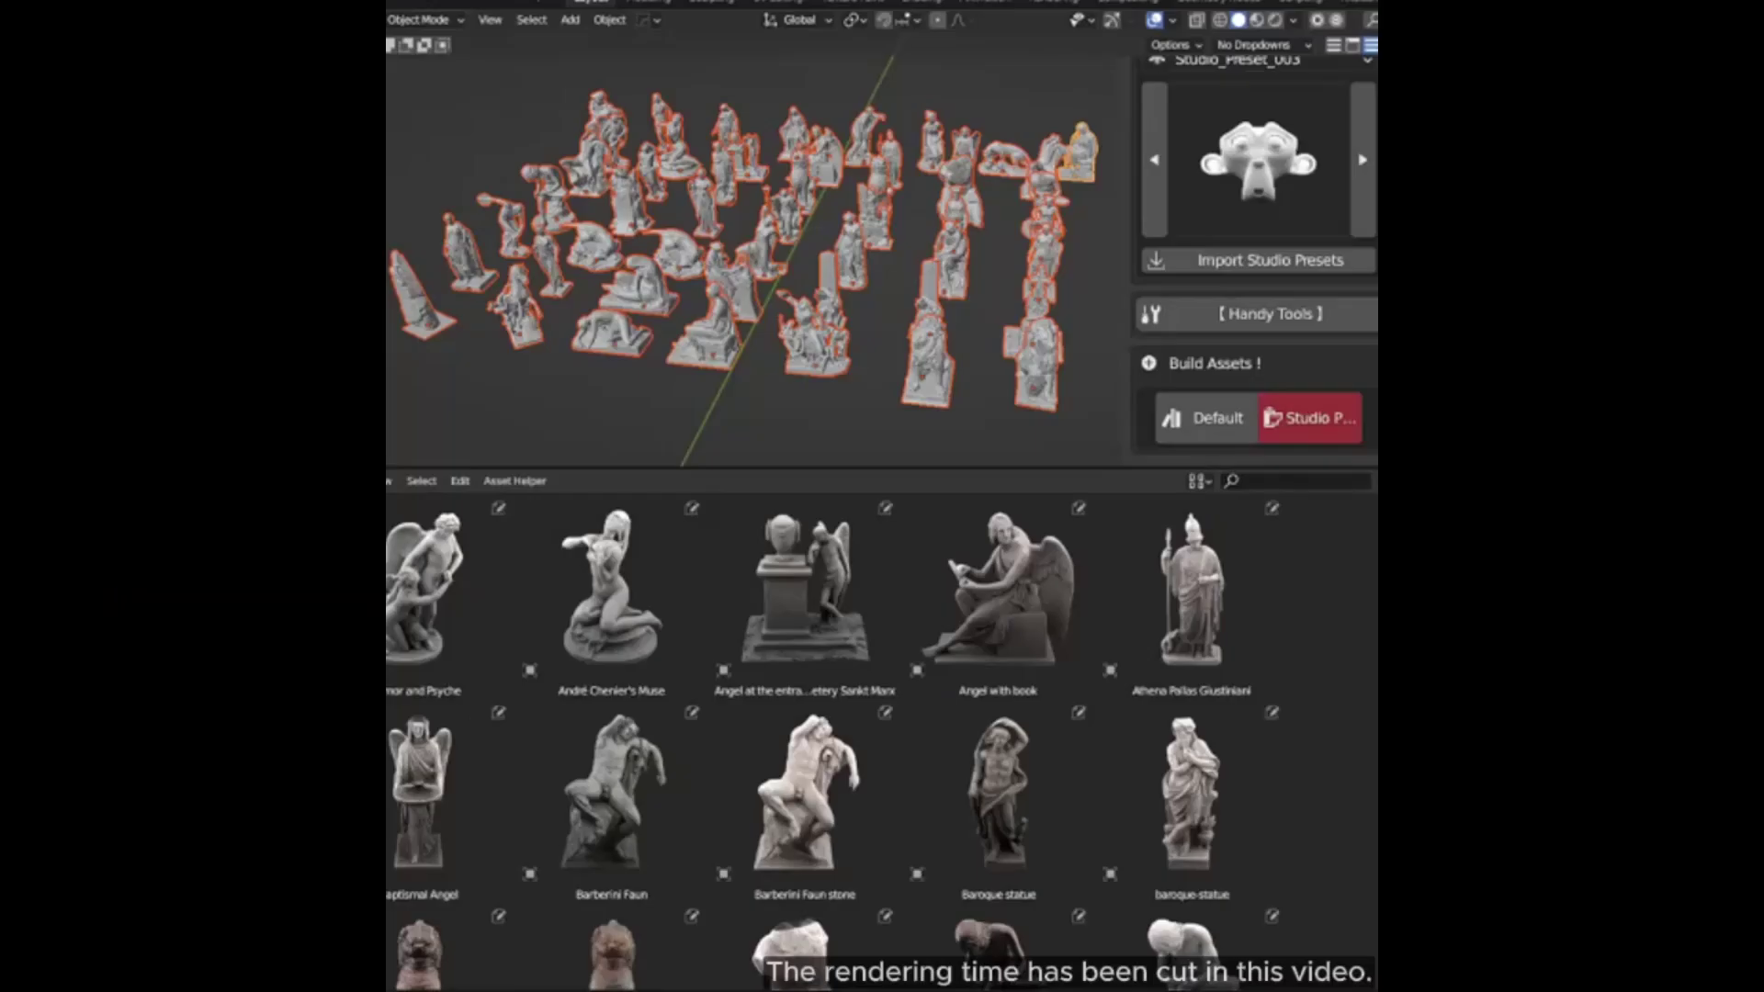
click(1264, 184)
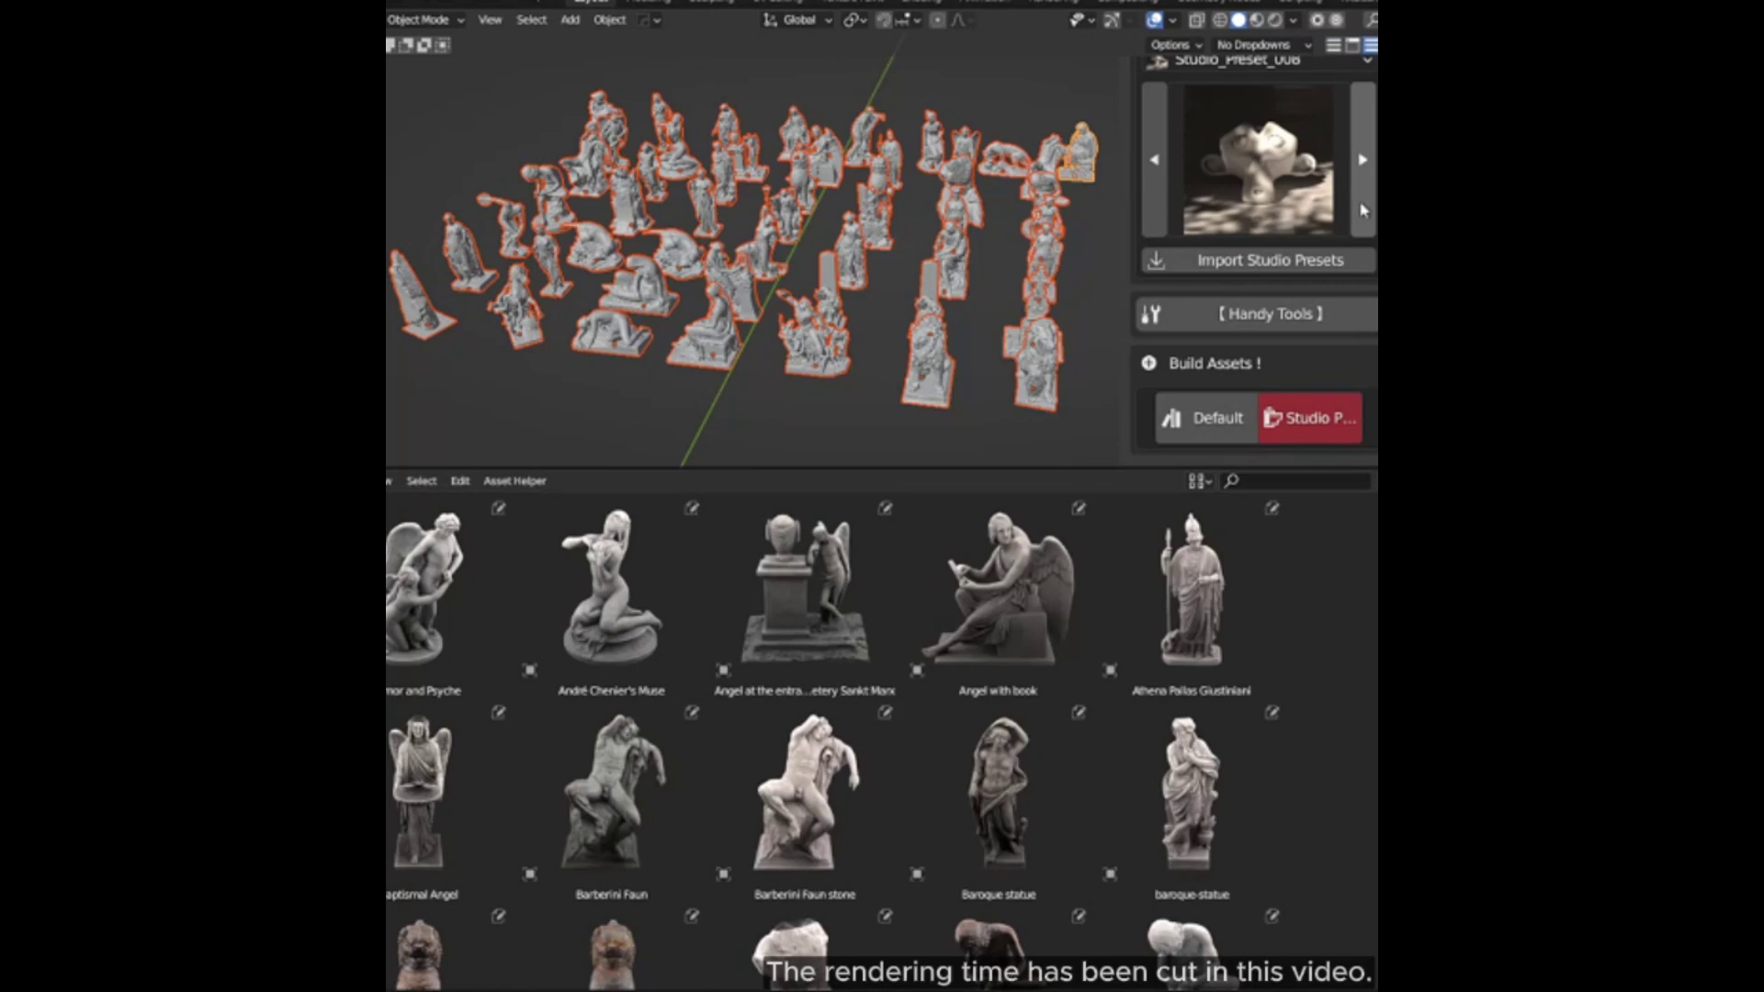
click(1311, 419)
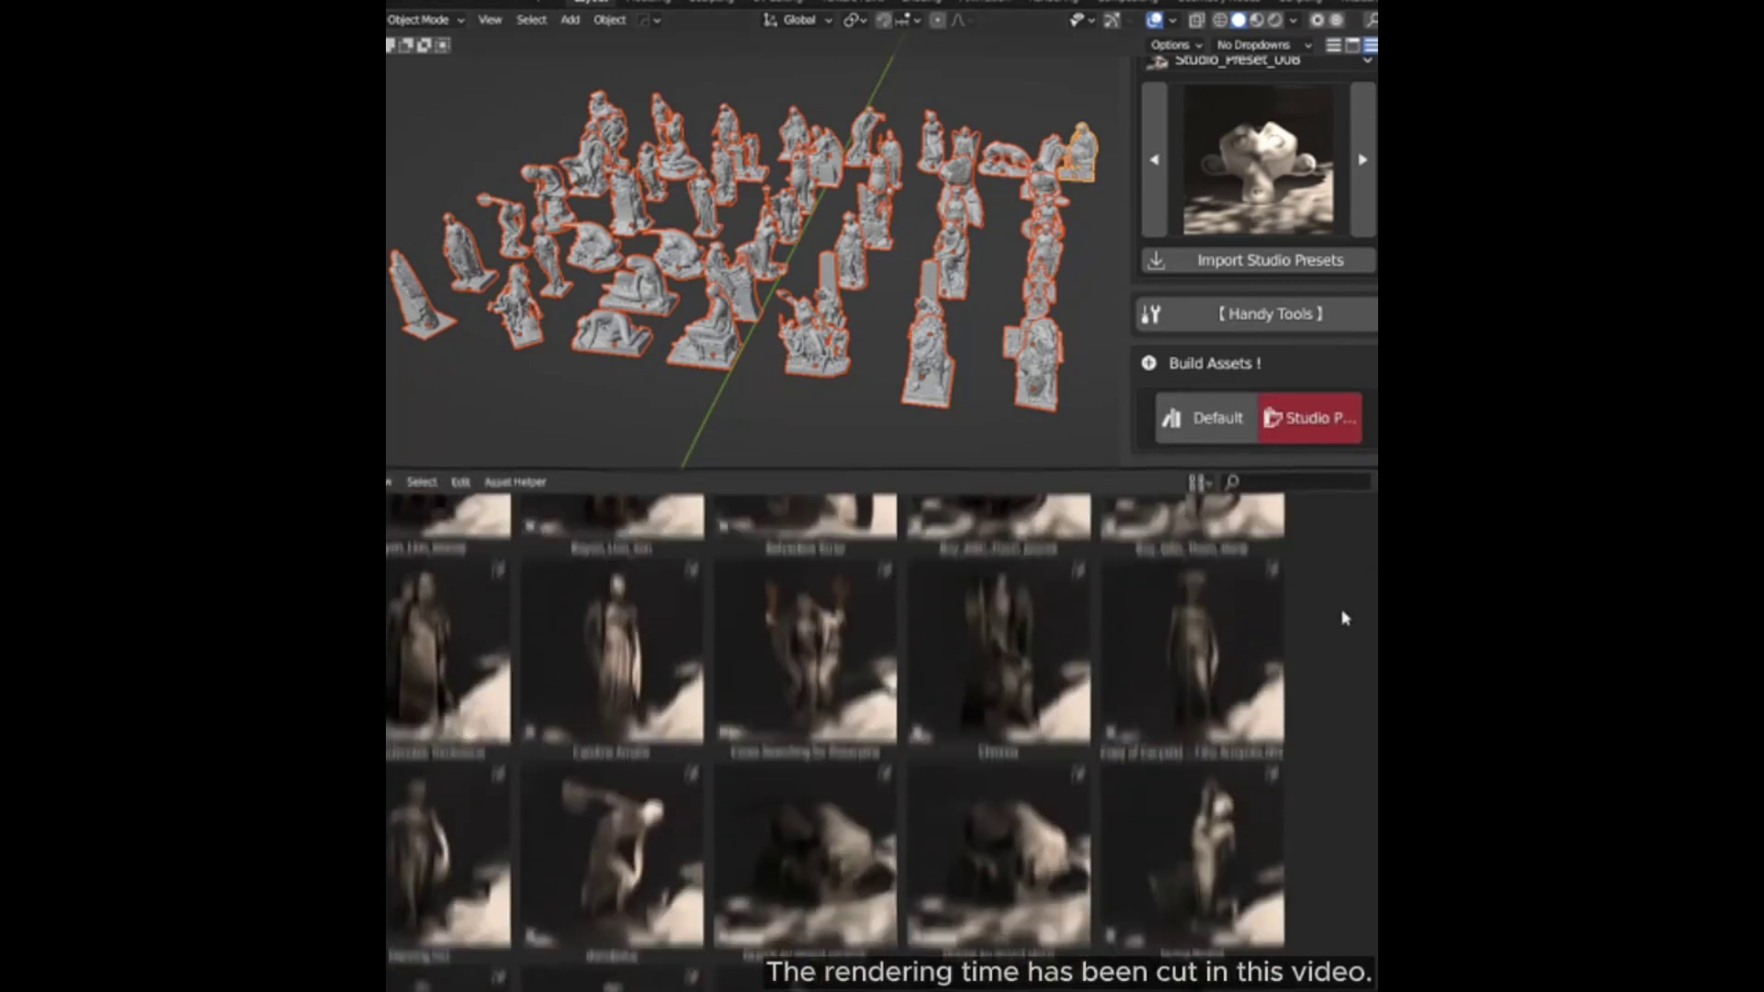
Frame the selected statues and rebuild the thumbnails with the orange studio preset
key(Home)
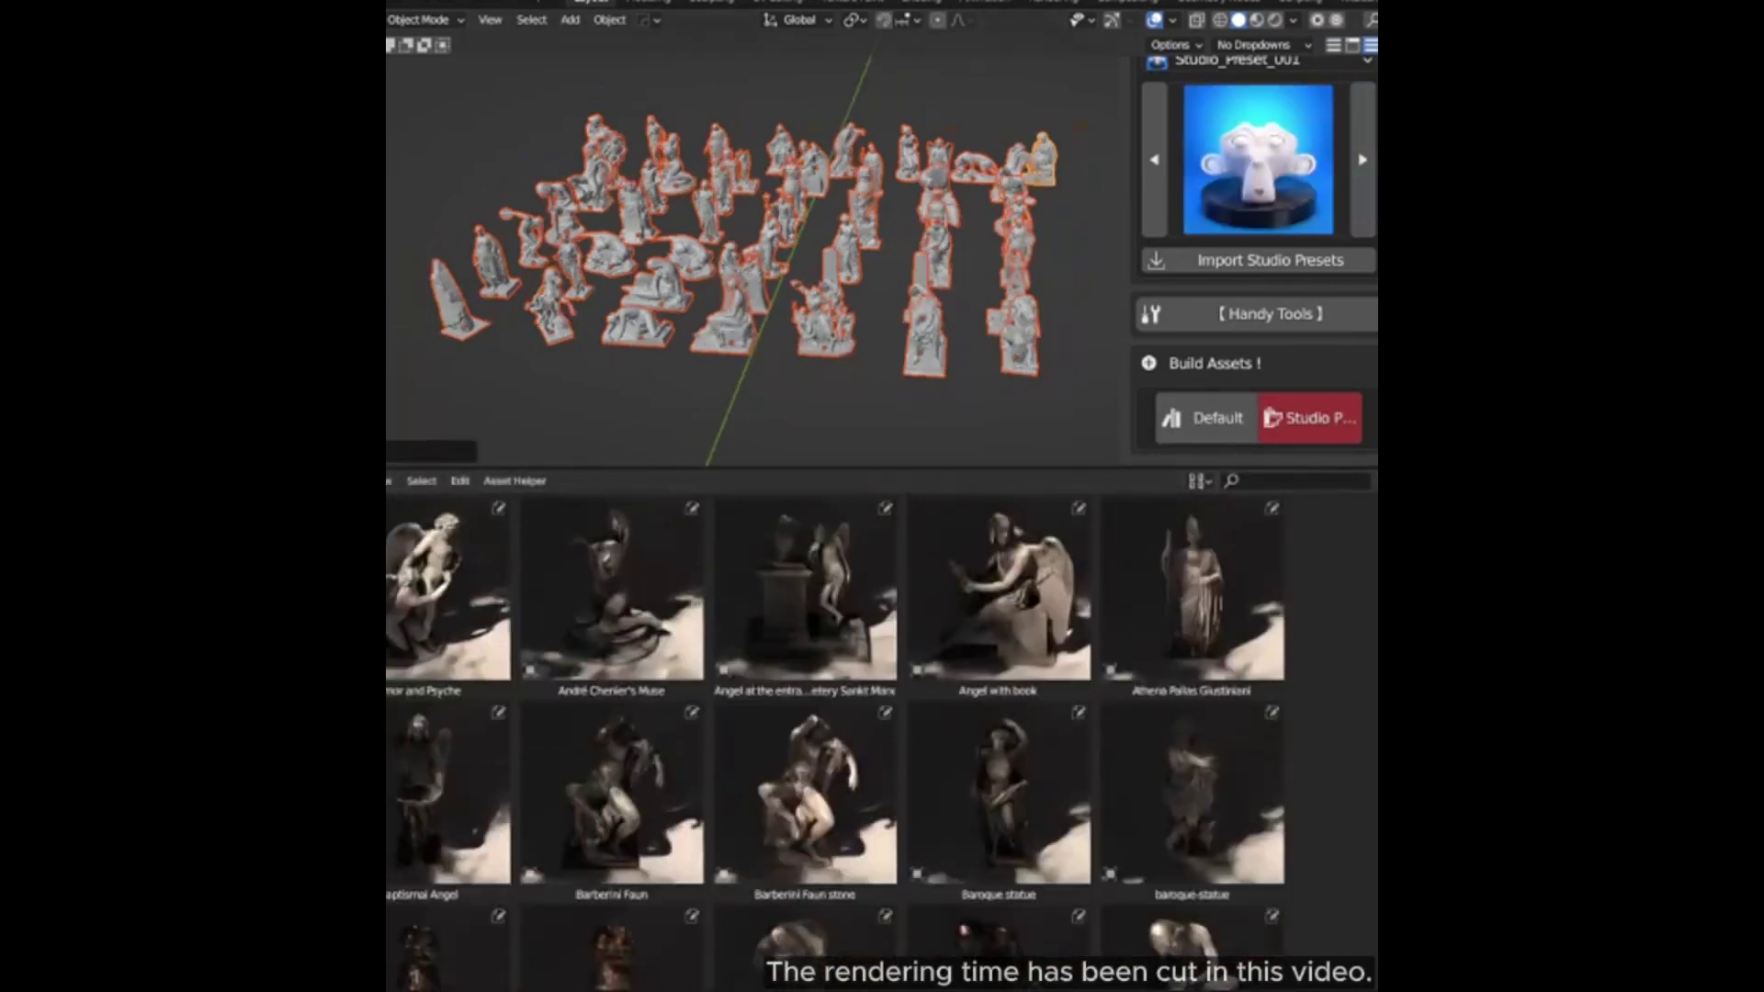
click(1311, 419)
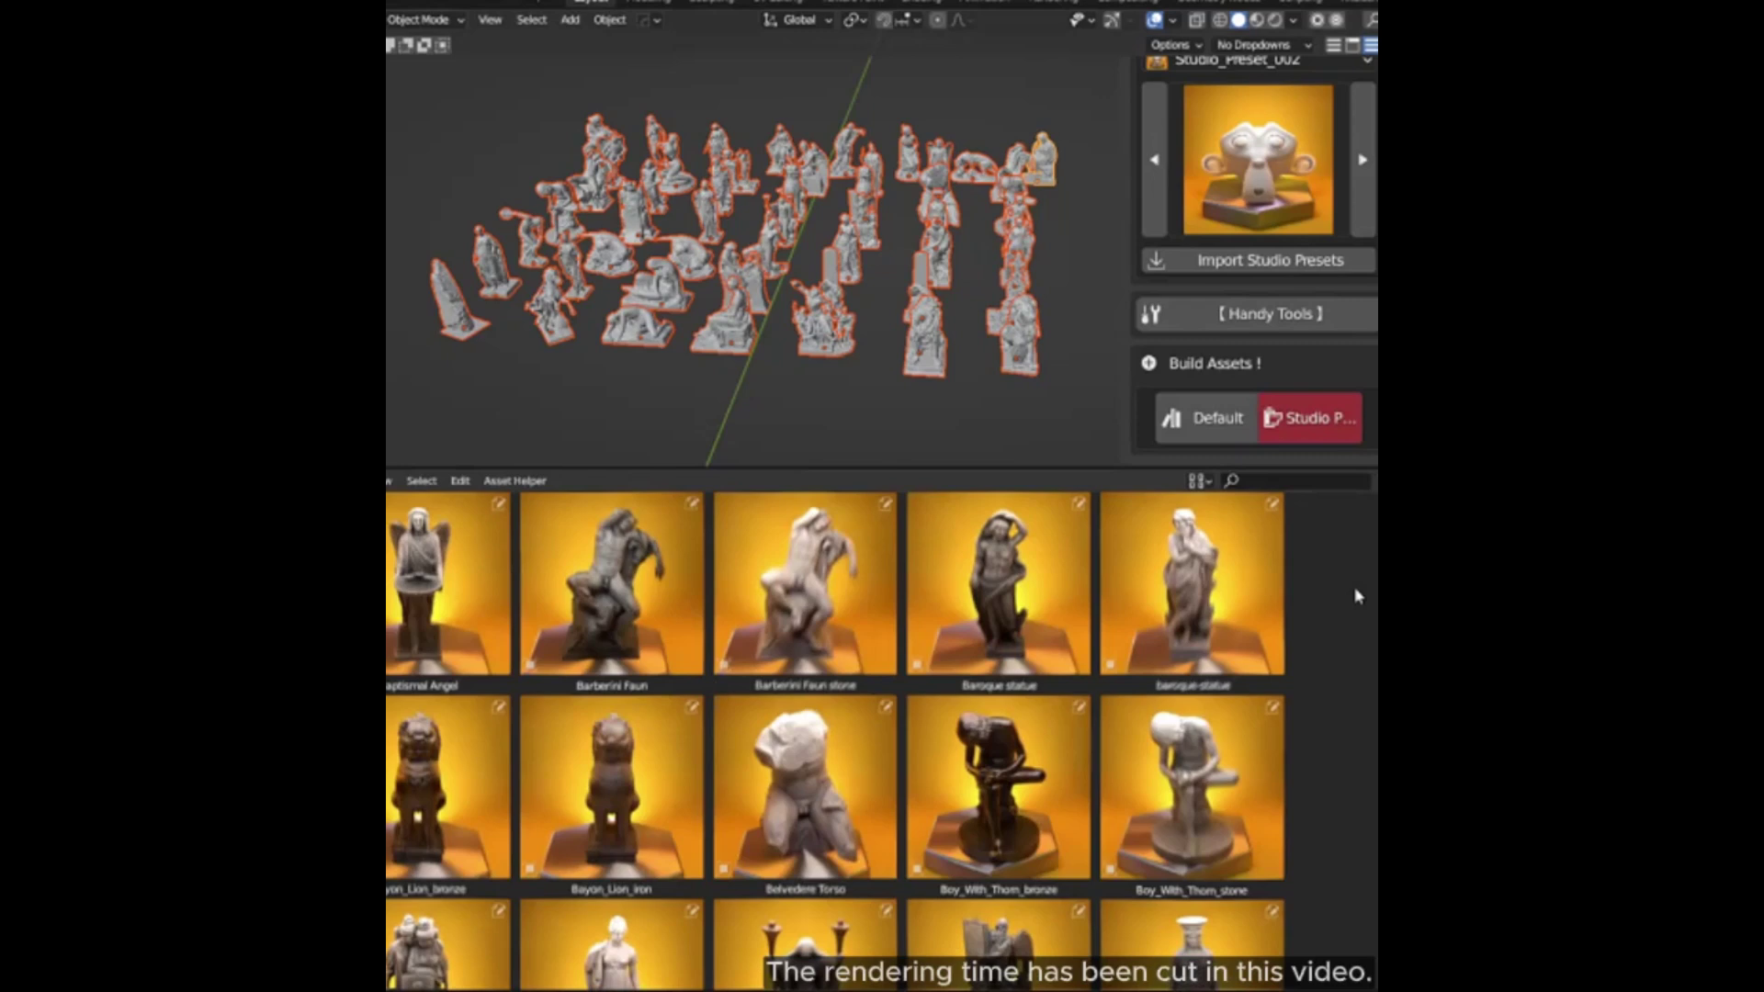
scroll(1356, 597, down, 10)
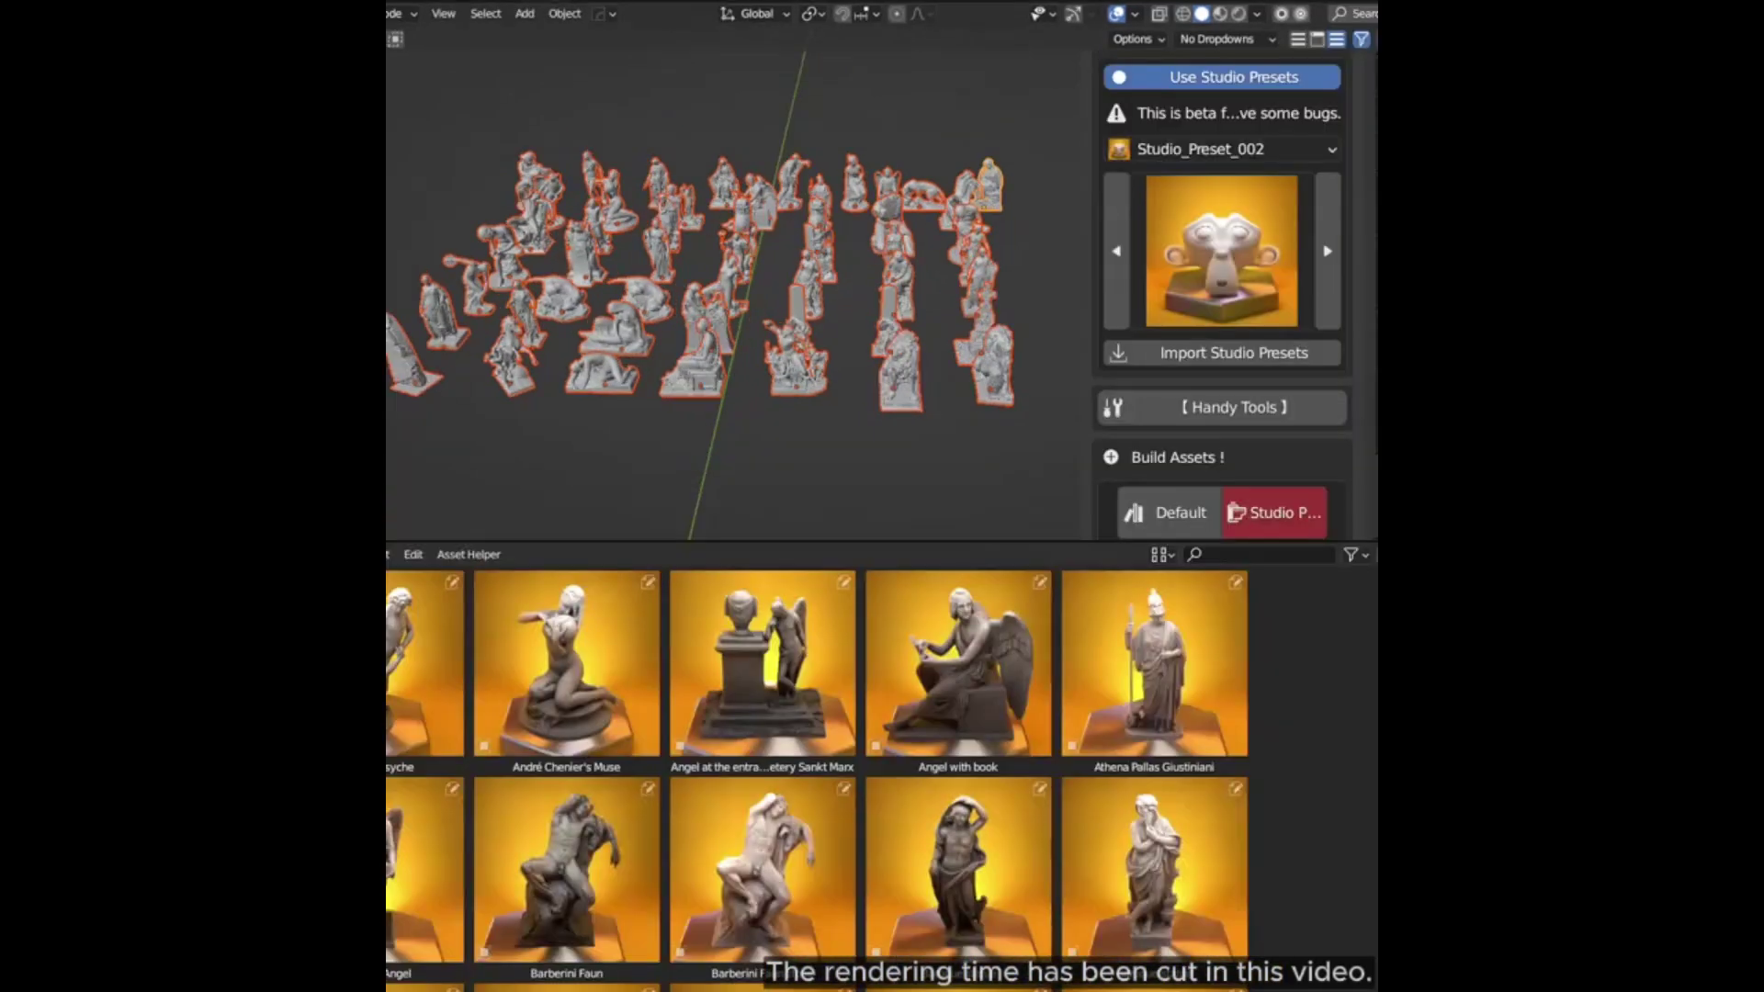
scroll(1225, 355, down, 1)
Advance to Studio_Preset_004 and the next preset, rebuilding the thumbnails with the studio background
click(1331, 263)
click(1331, 263)
click(1331, 263)
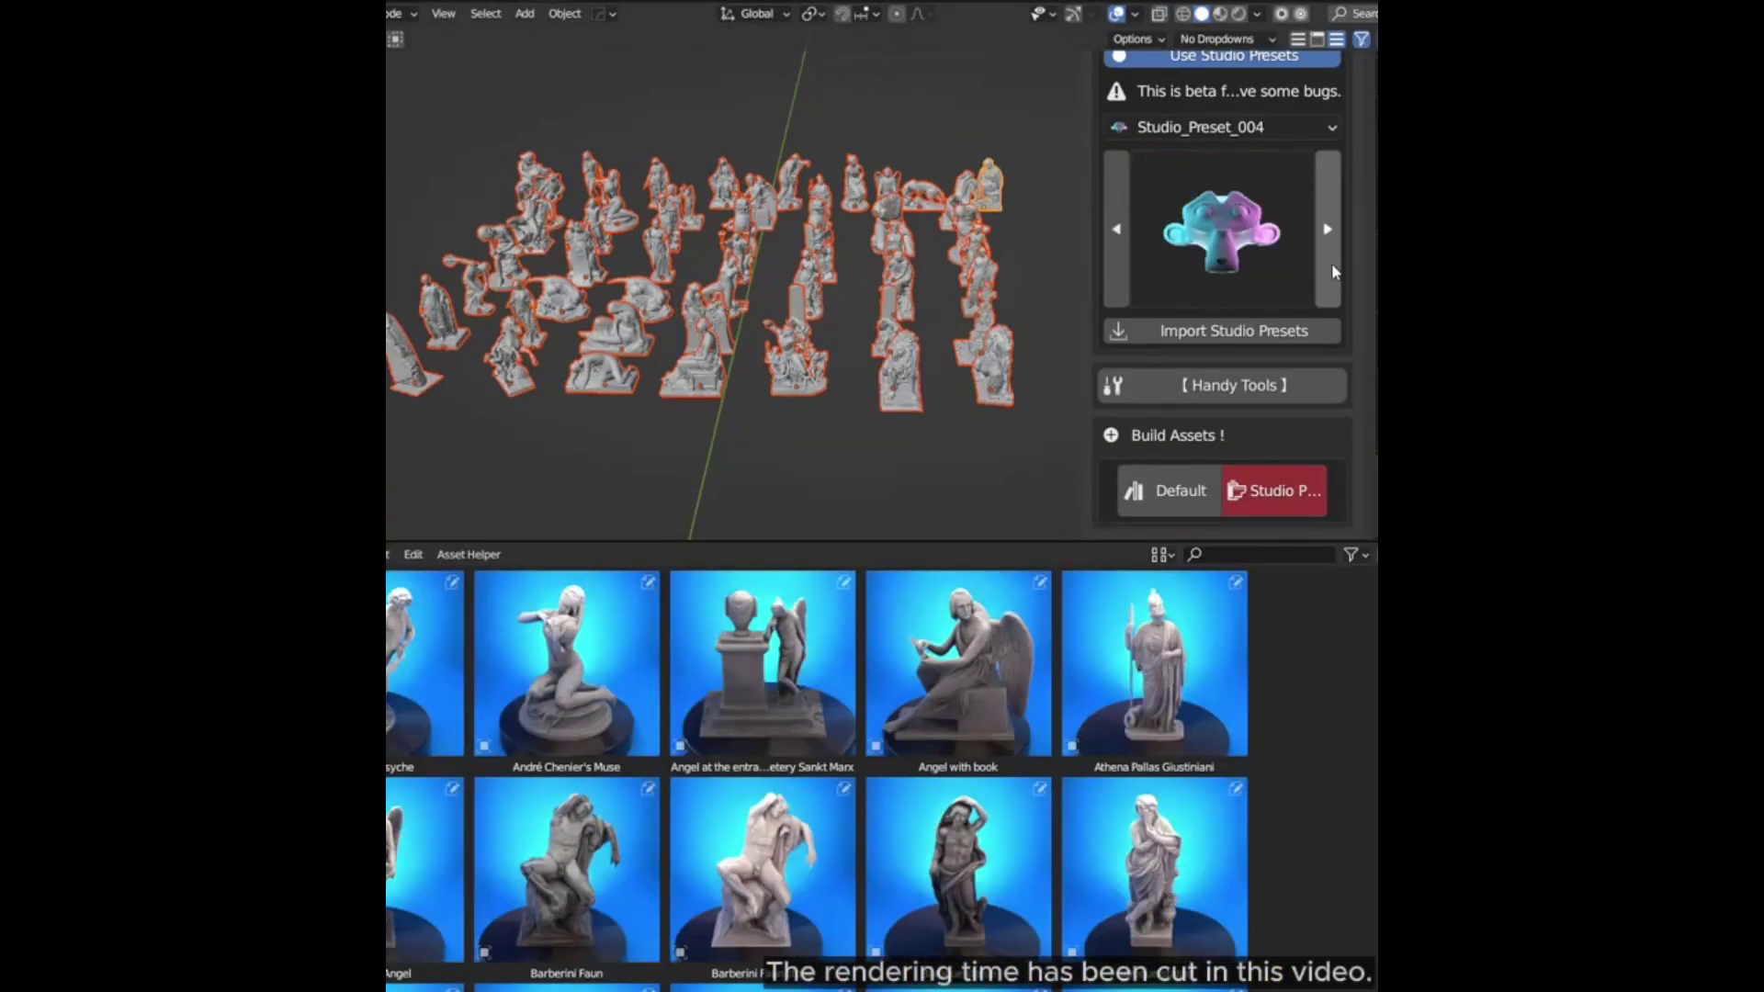
click(1268, 487)
click(1328, 229)
click(1292, 487)
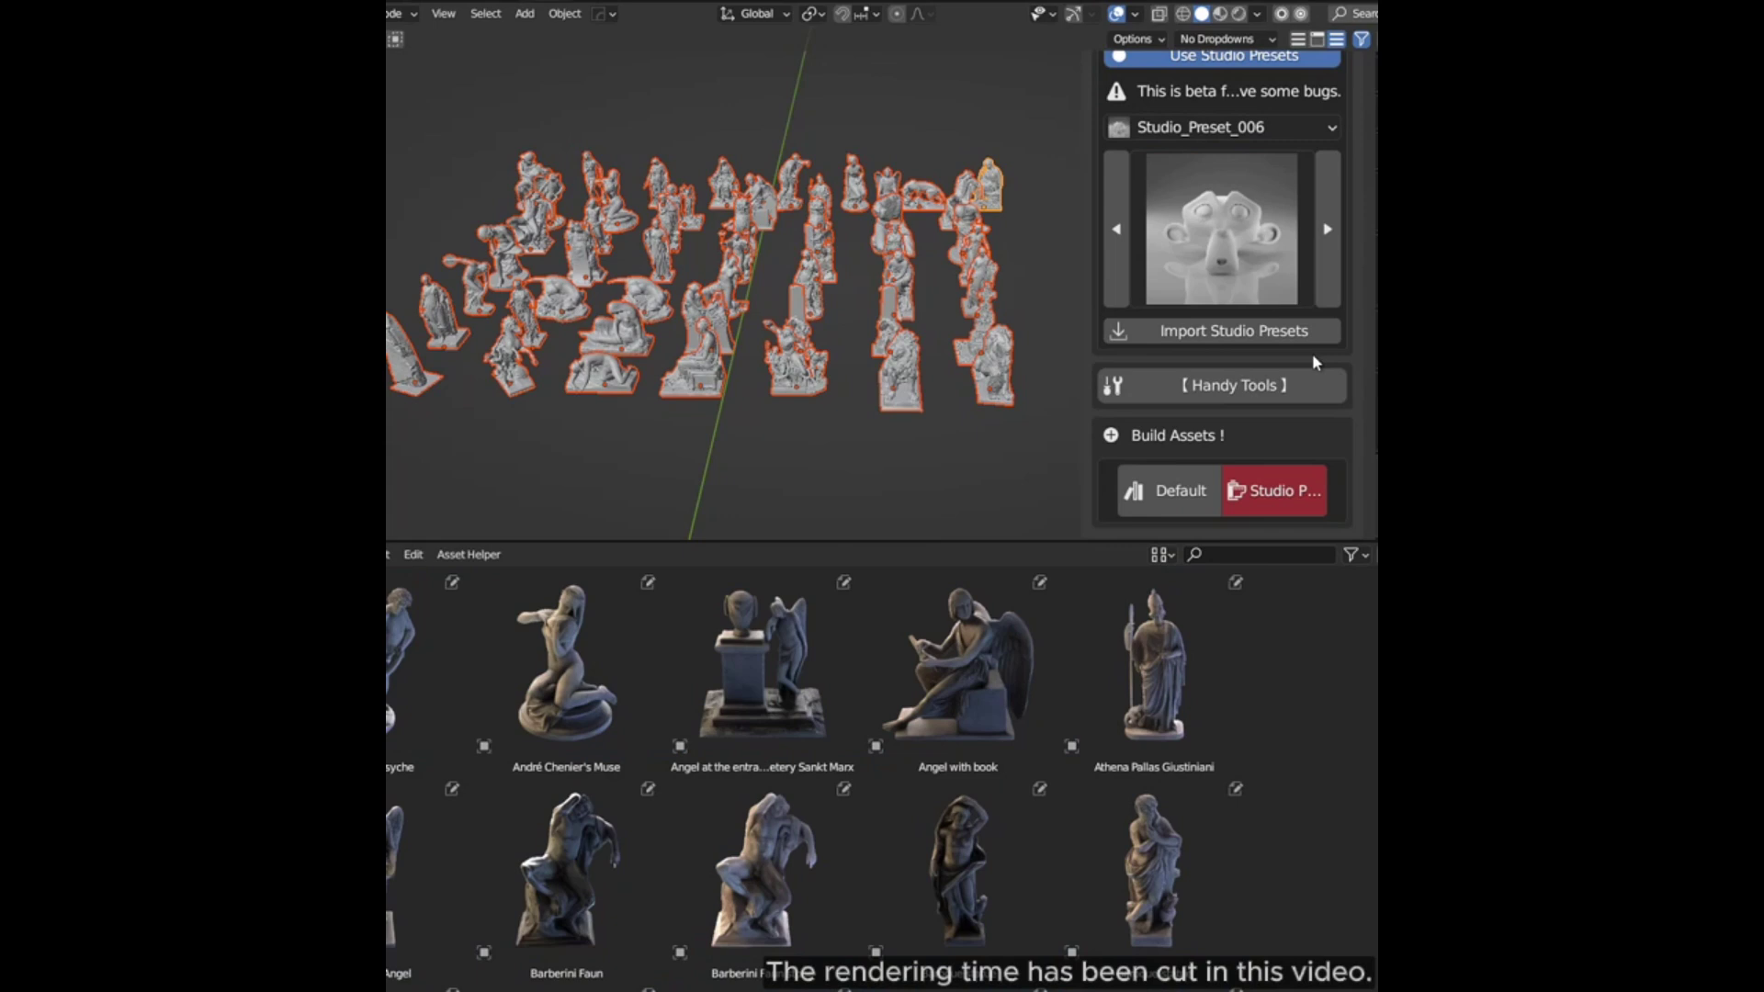
click(1272, 492)
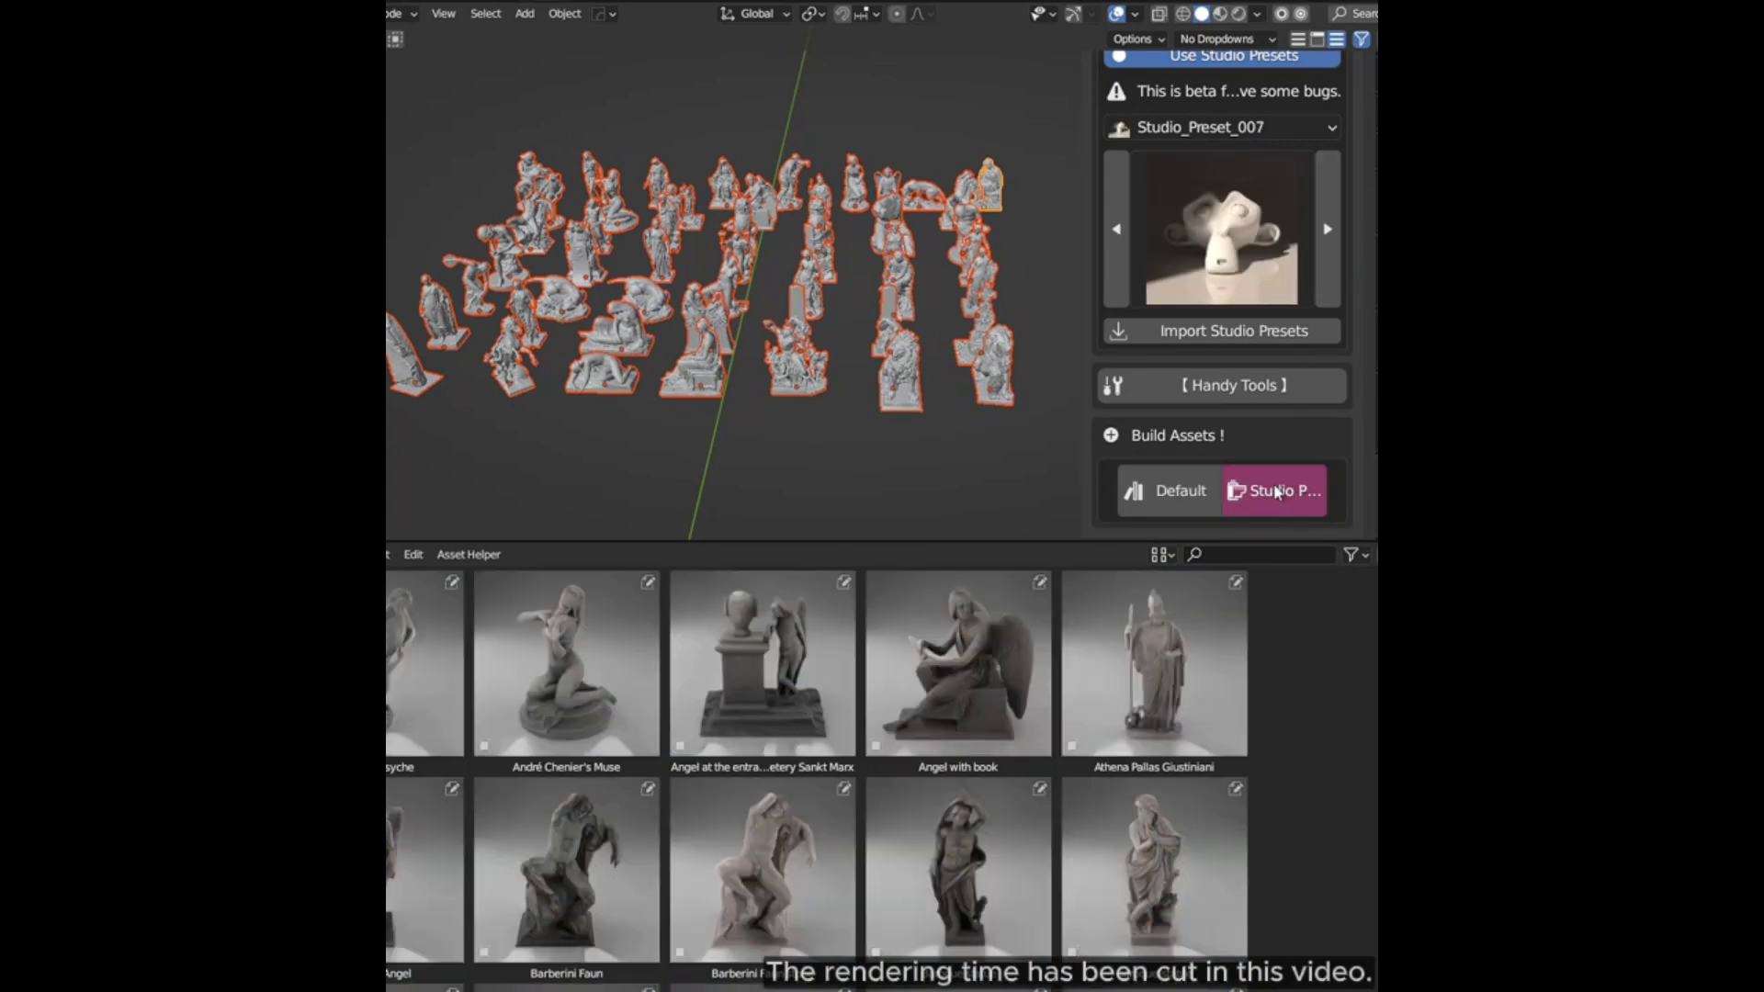
click(1275, 492)
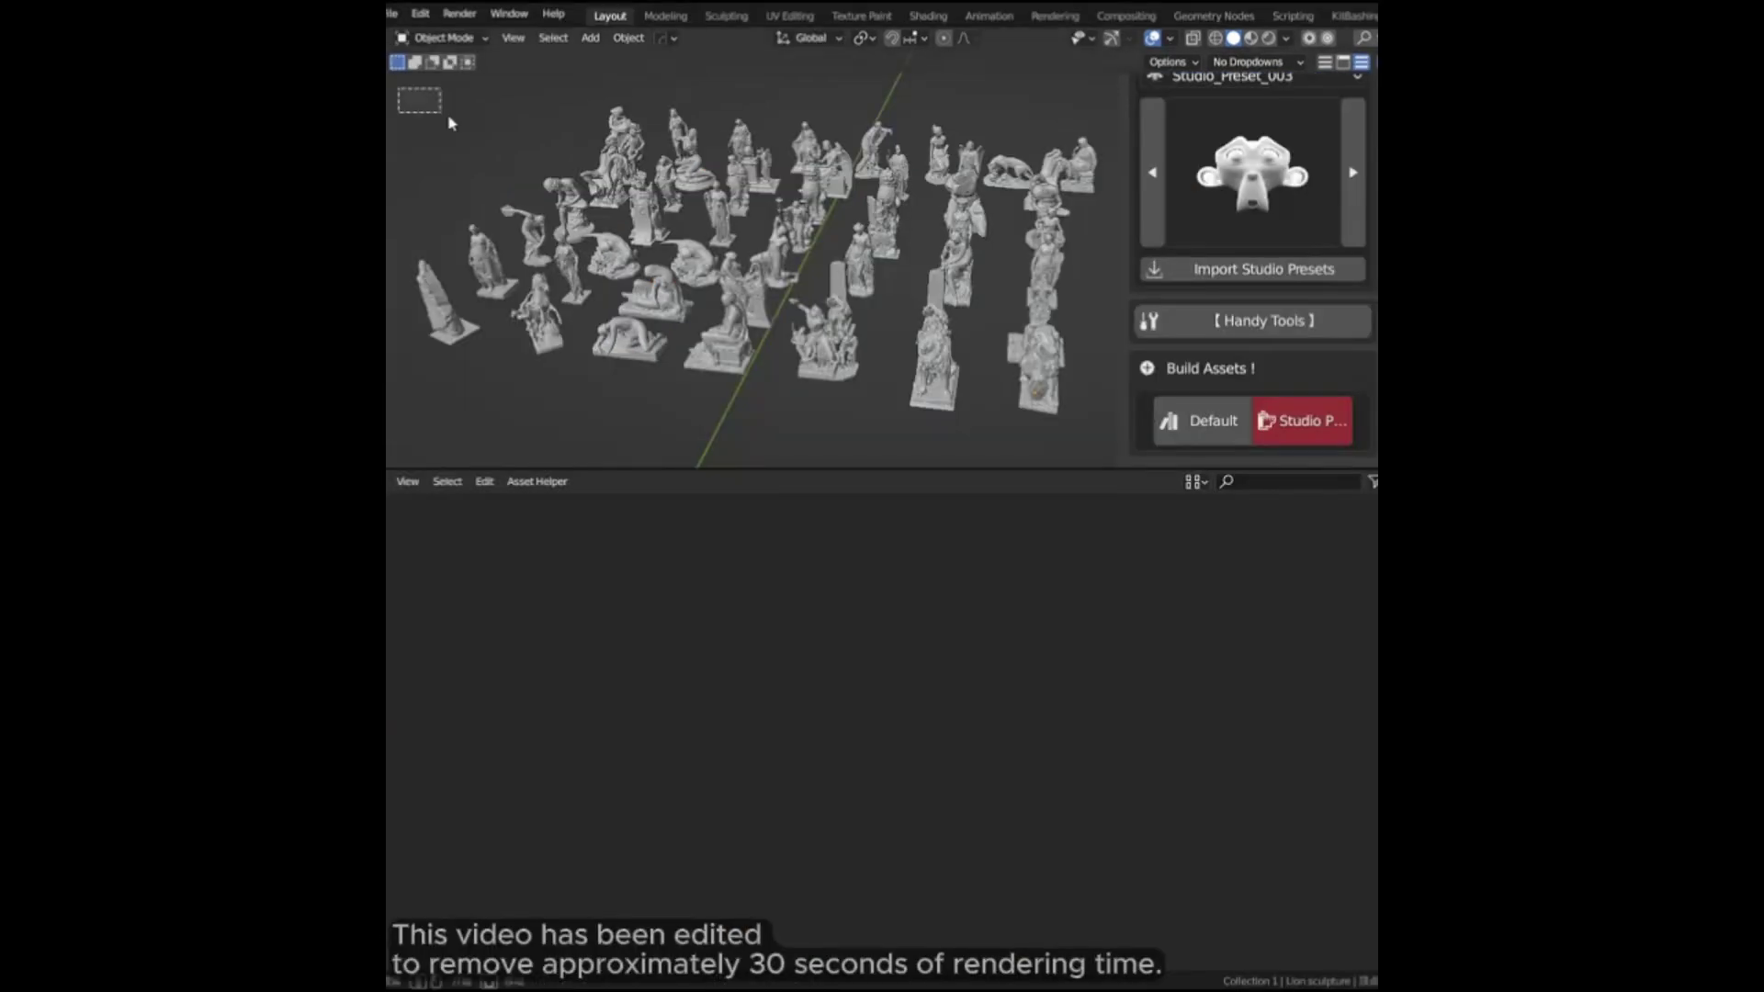
Drag the Merrick Butte_hd mesa onto the ground plane and zoom in on it
drag(450, 123, 1107, 432)
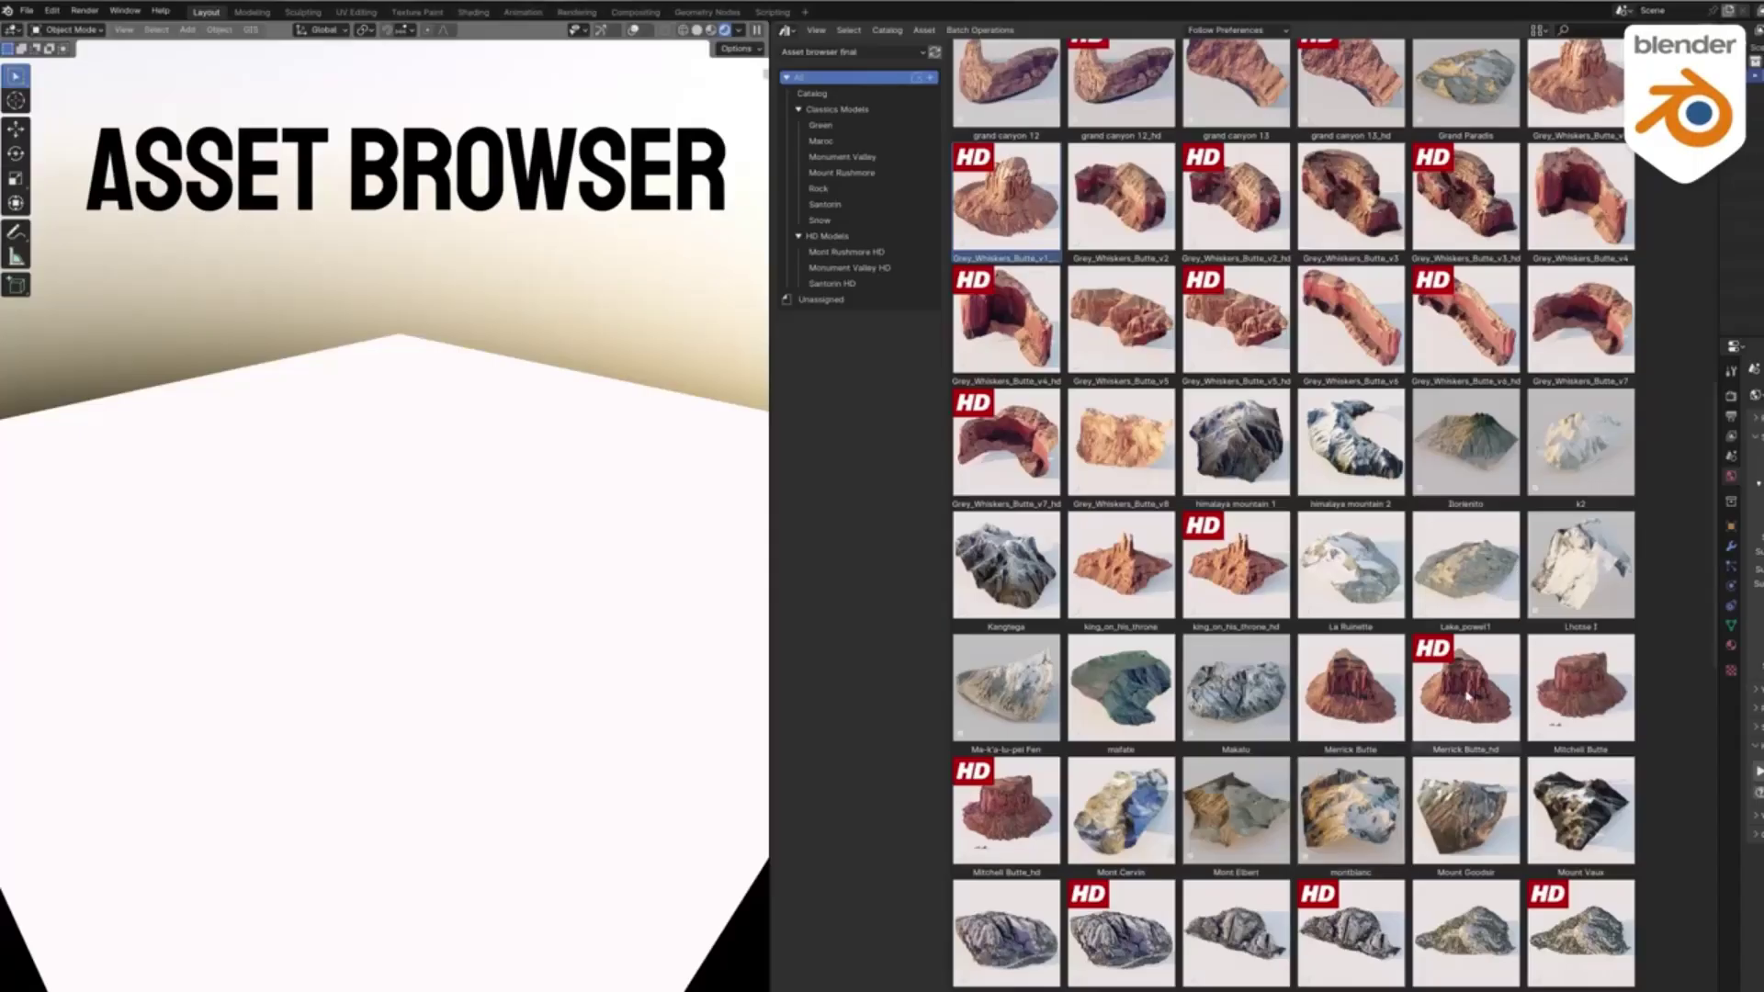
drag(565, 594, 406, 521)
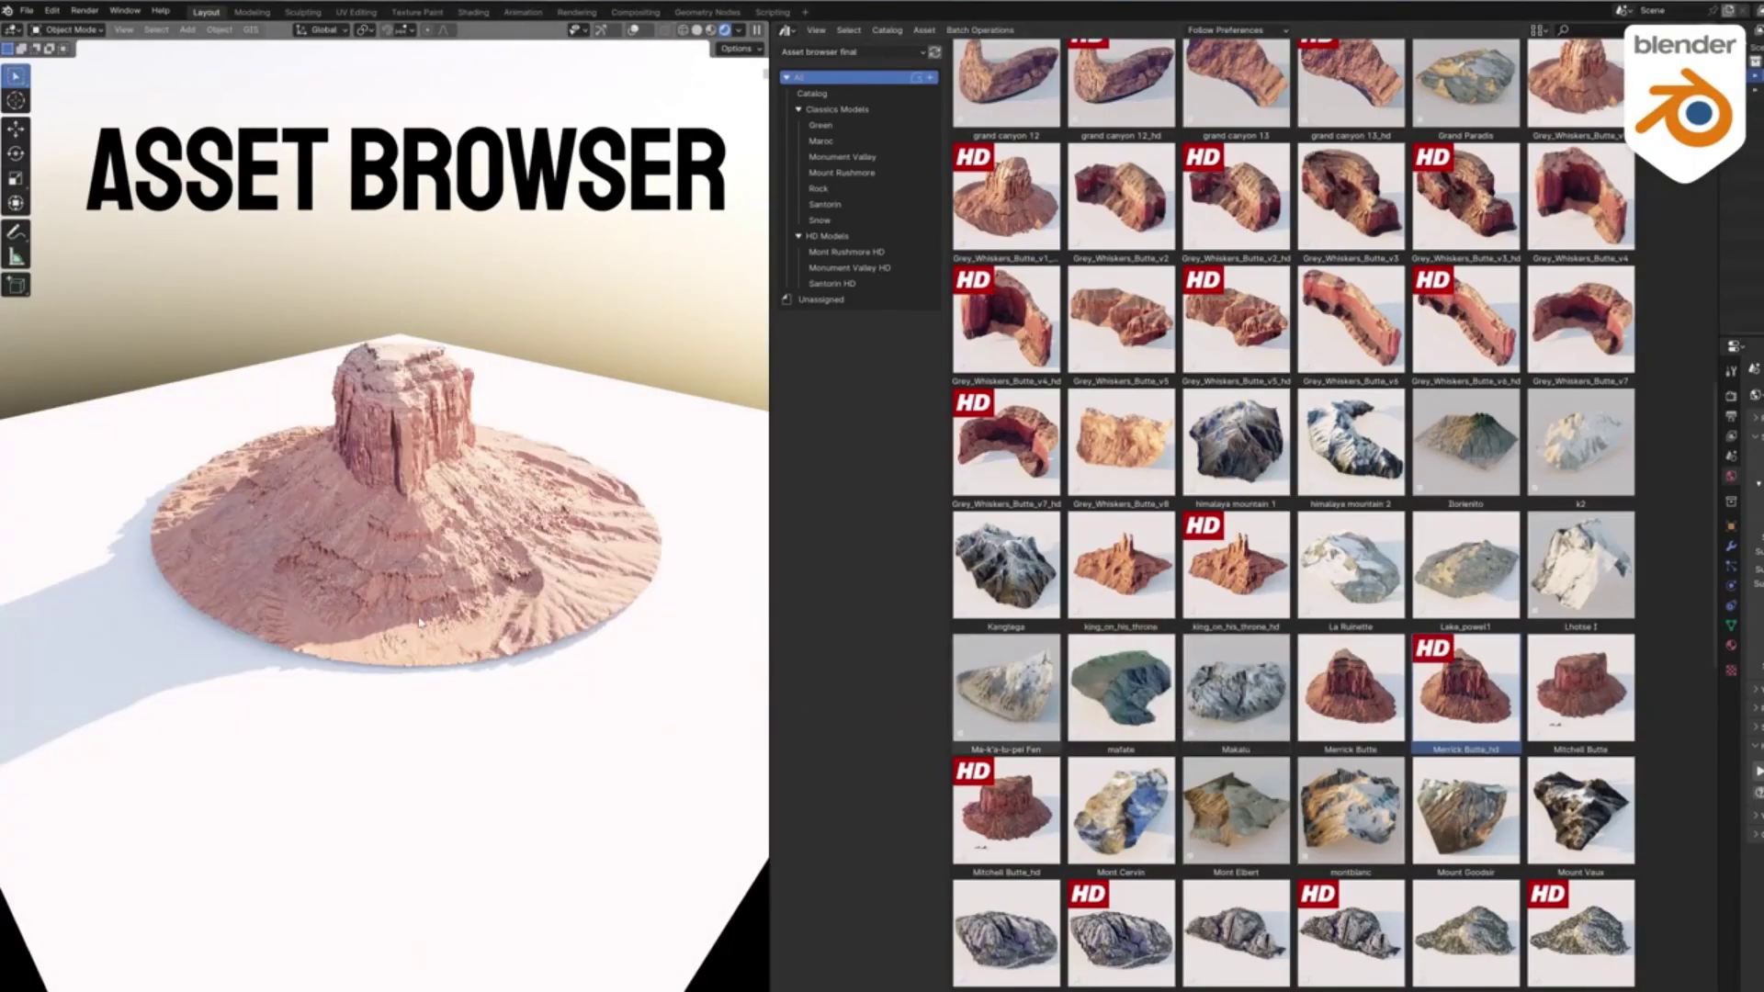
scroll(420, 623, up, 5)
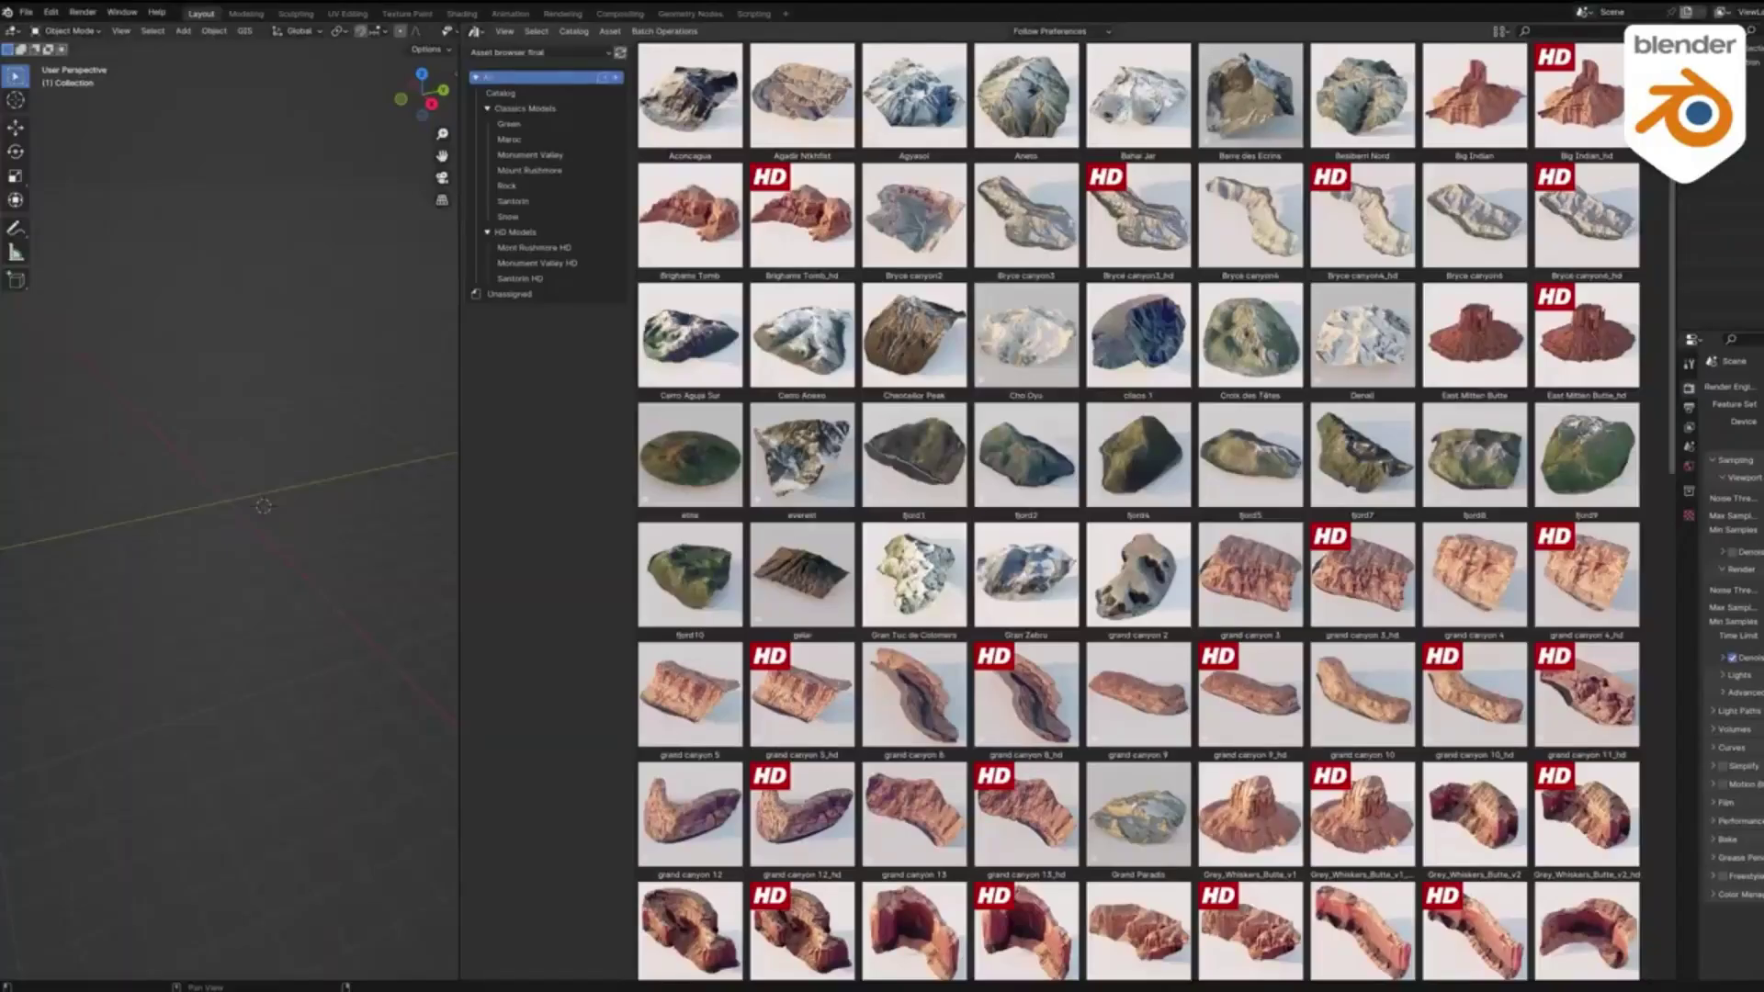
scroll(1683, 342, down, 5)
scroll(1683, 342, down, 10)
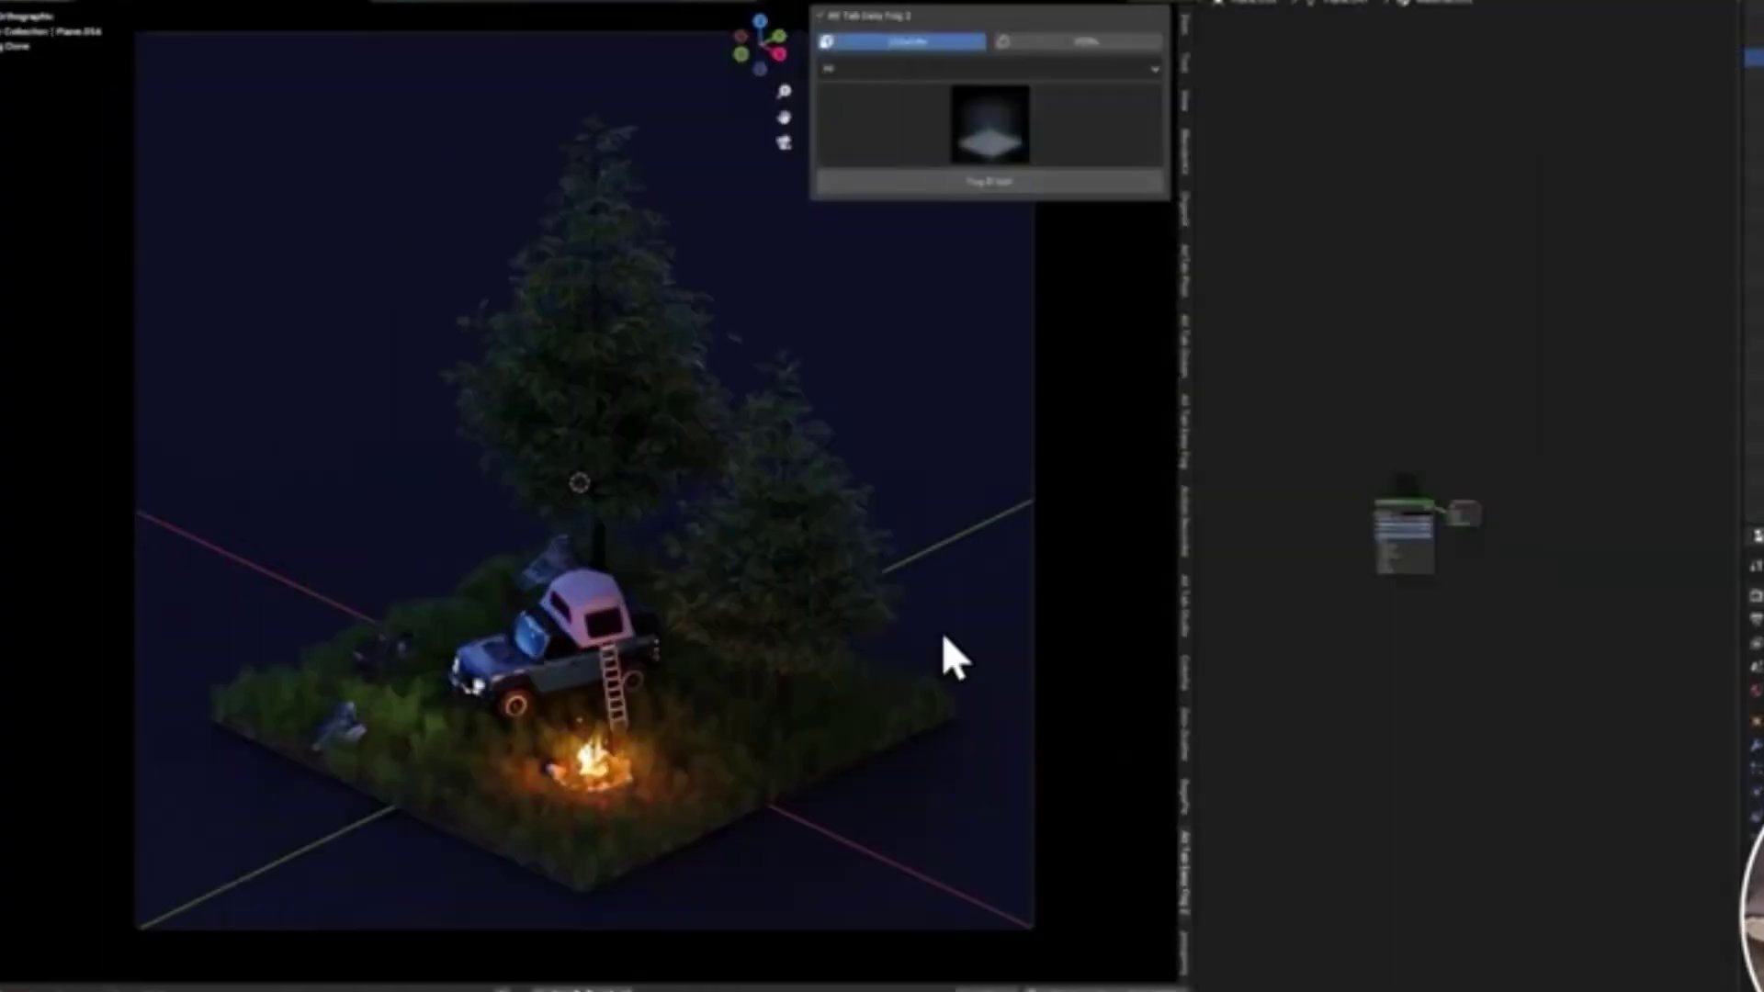
Add a single Ground Fog volume from the Volumes presets to the campsite
click(990, 124)
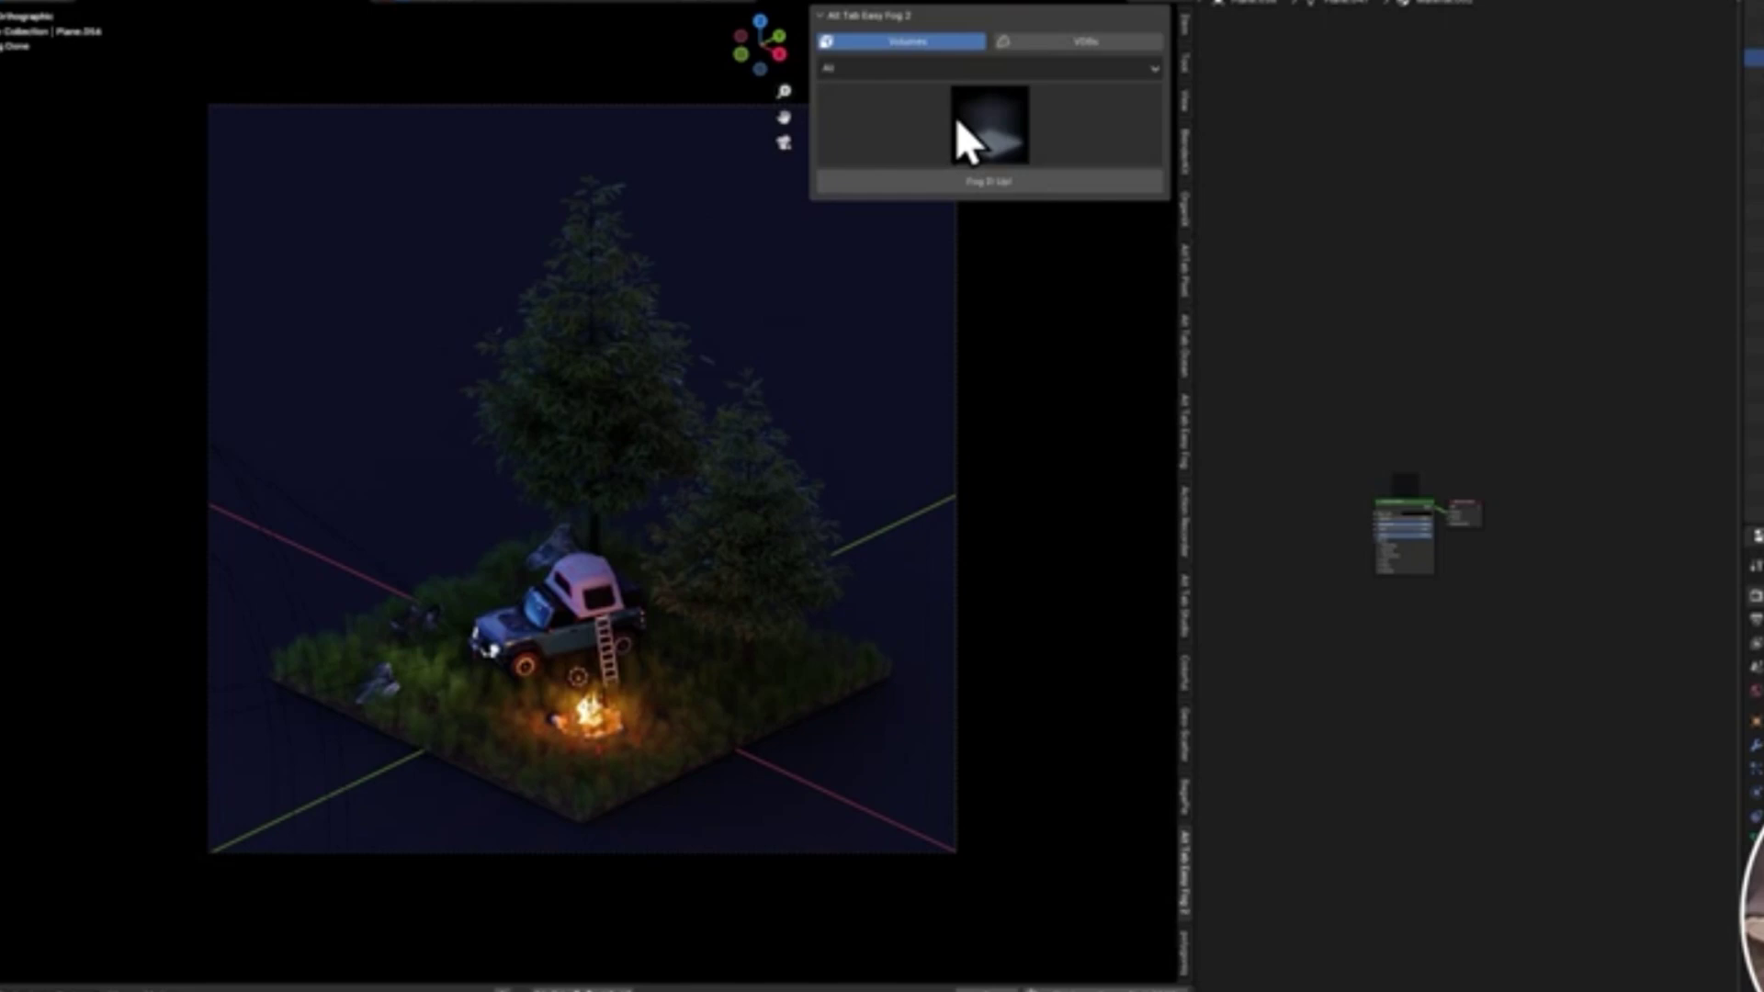
click(989, 124)
click(873, 260)
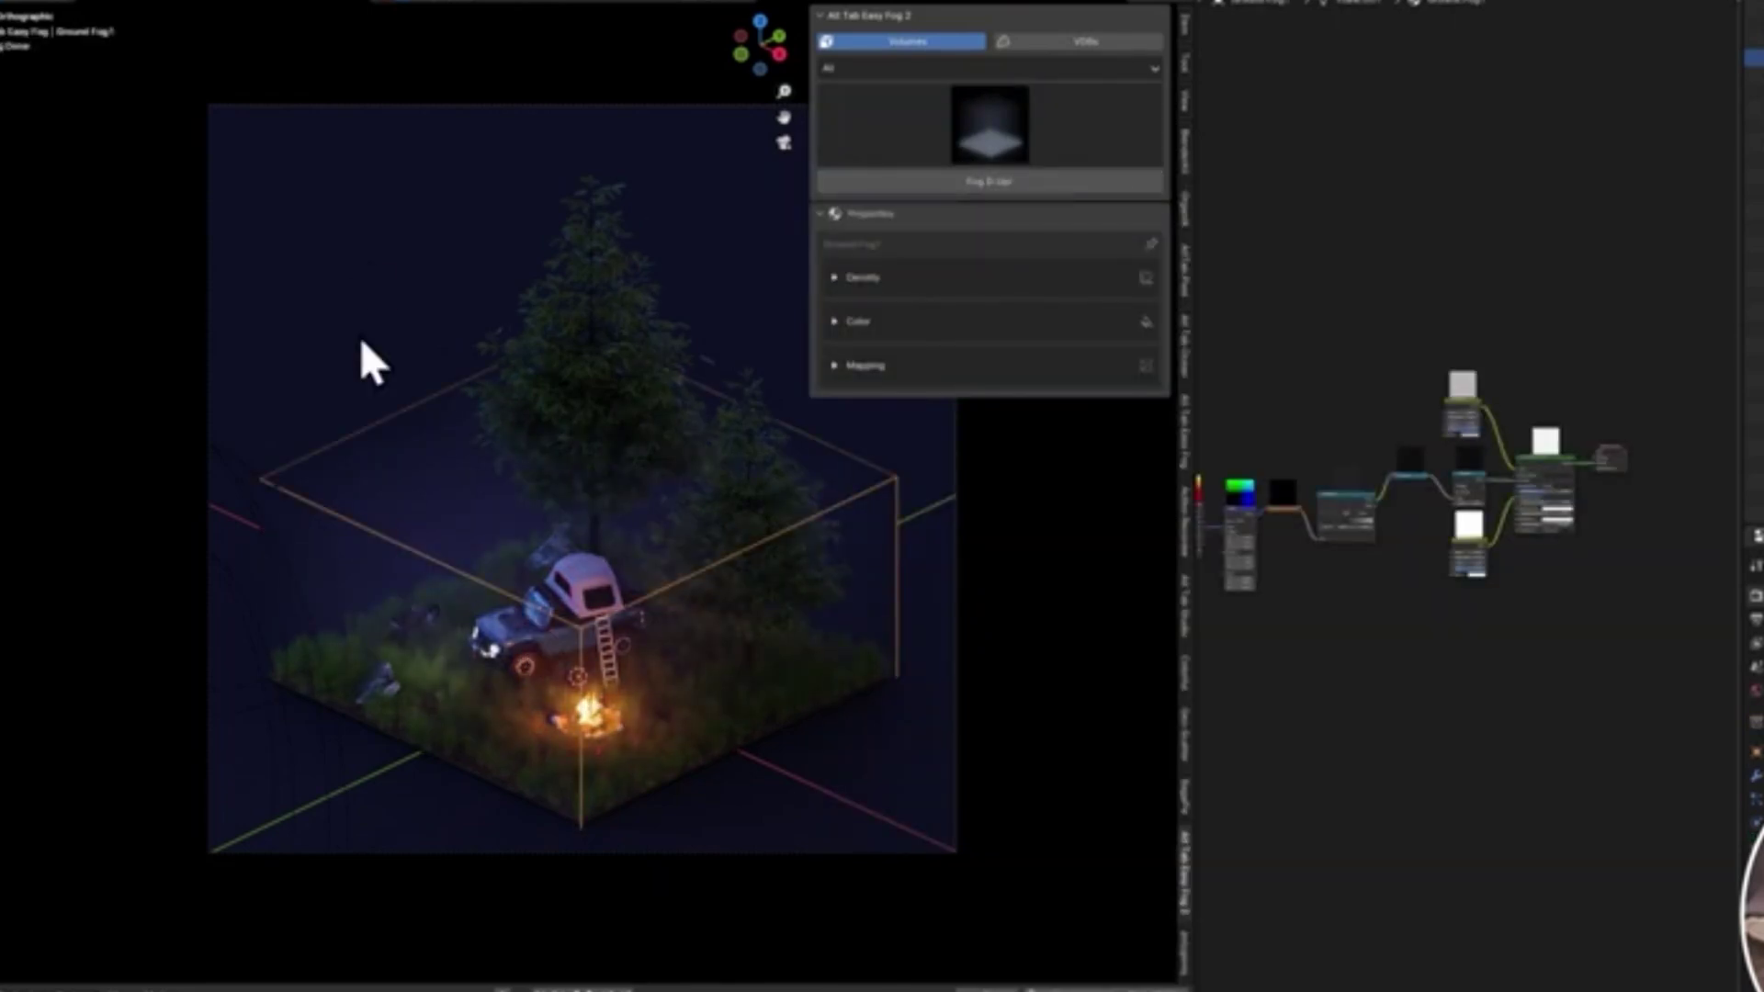
click(974, 187)
key(ctrl+z)
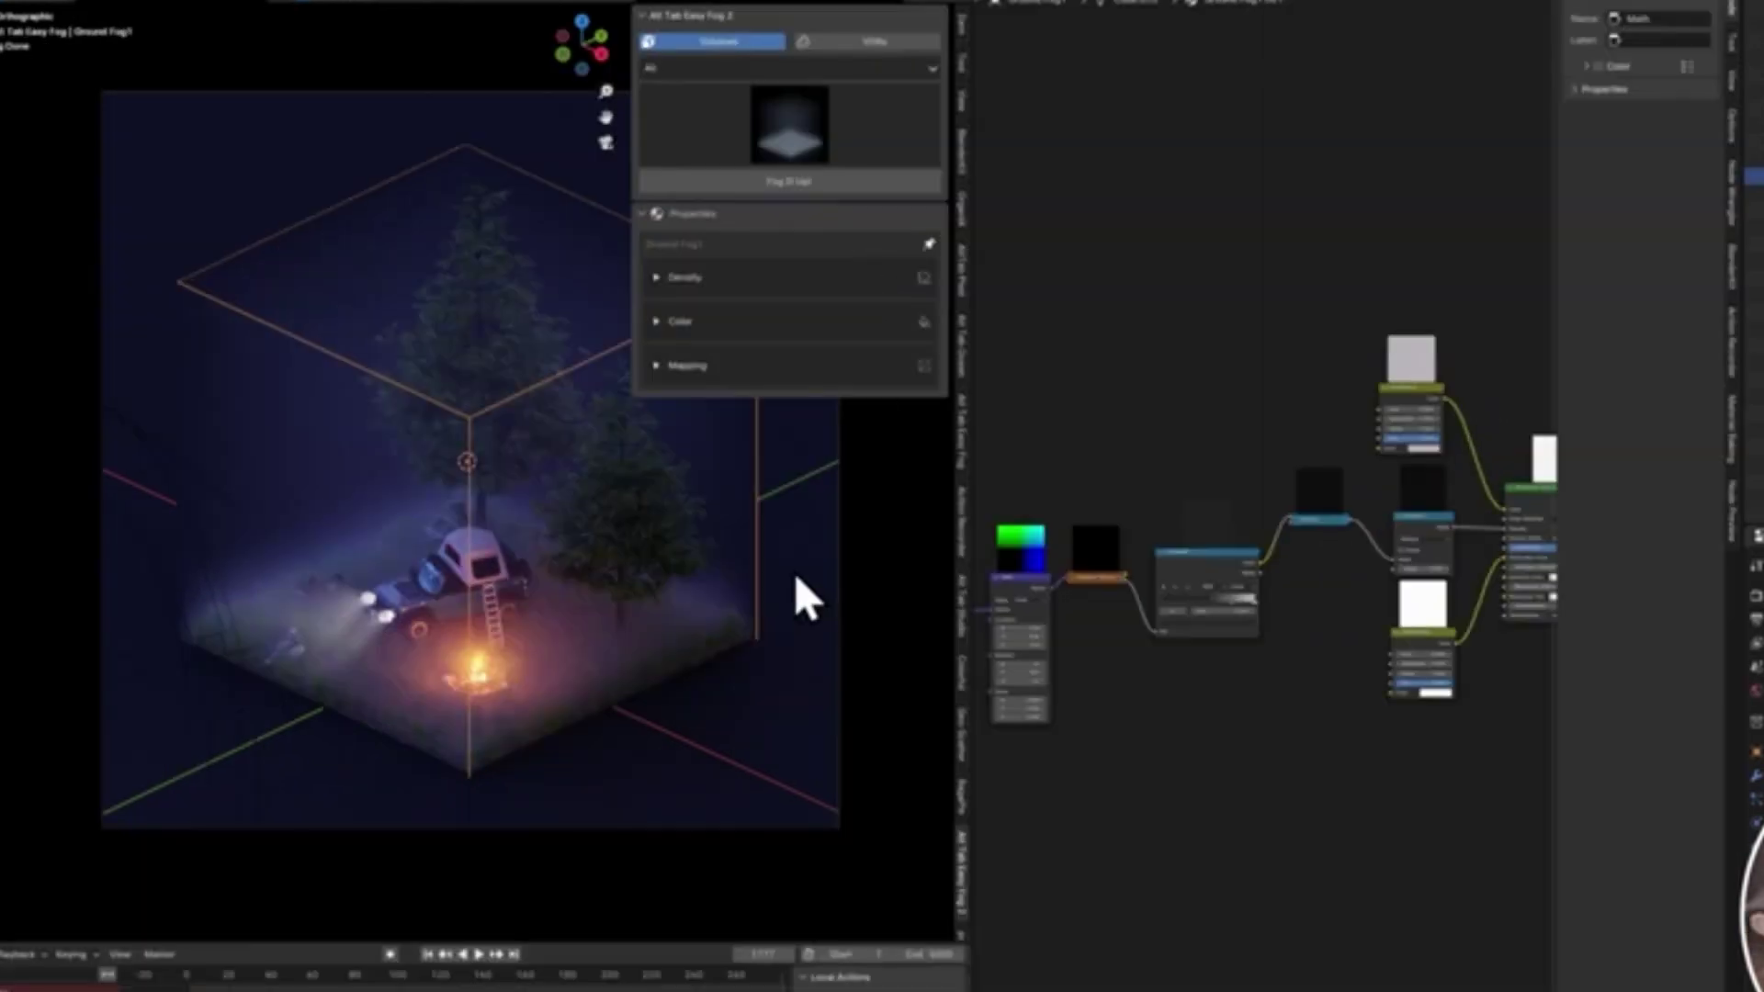
Make the fog much denser and green, then change a fire colour stop from orange to red
click(735, 278)
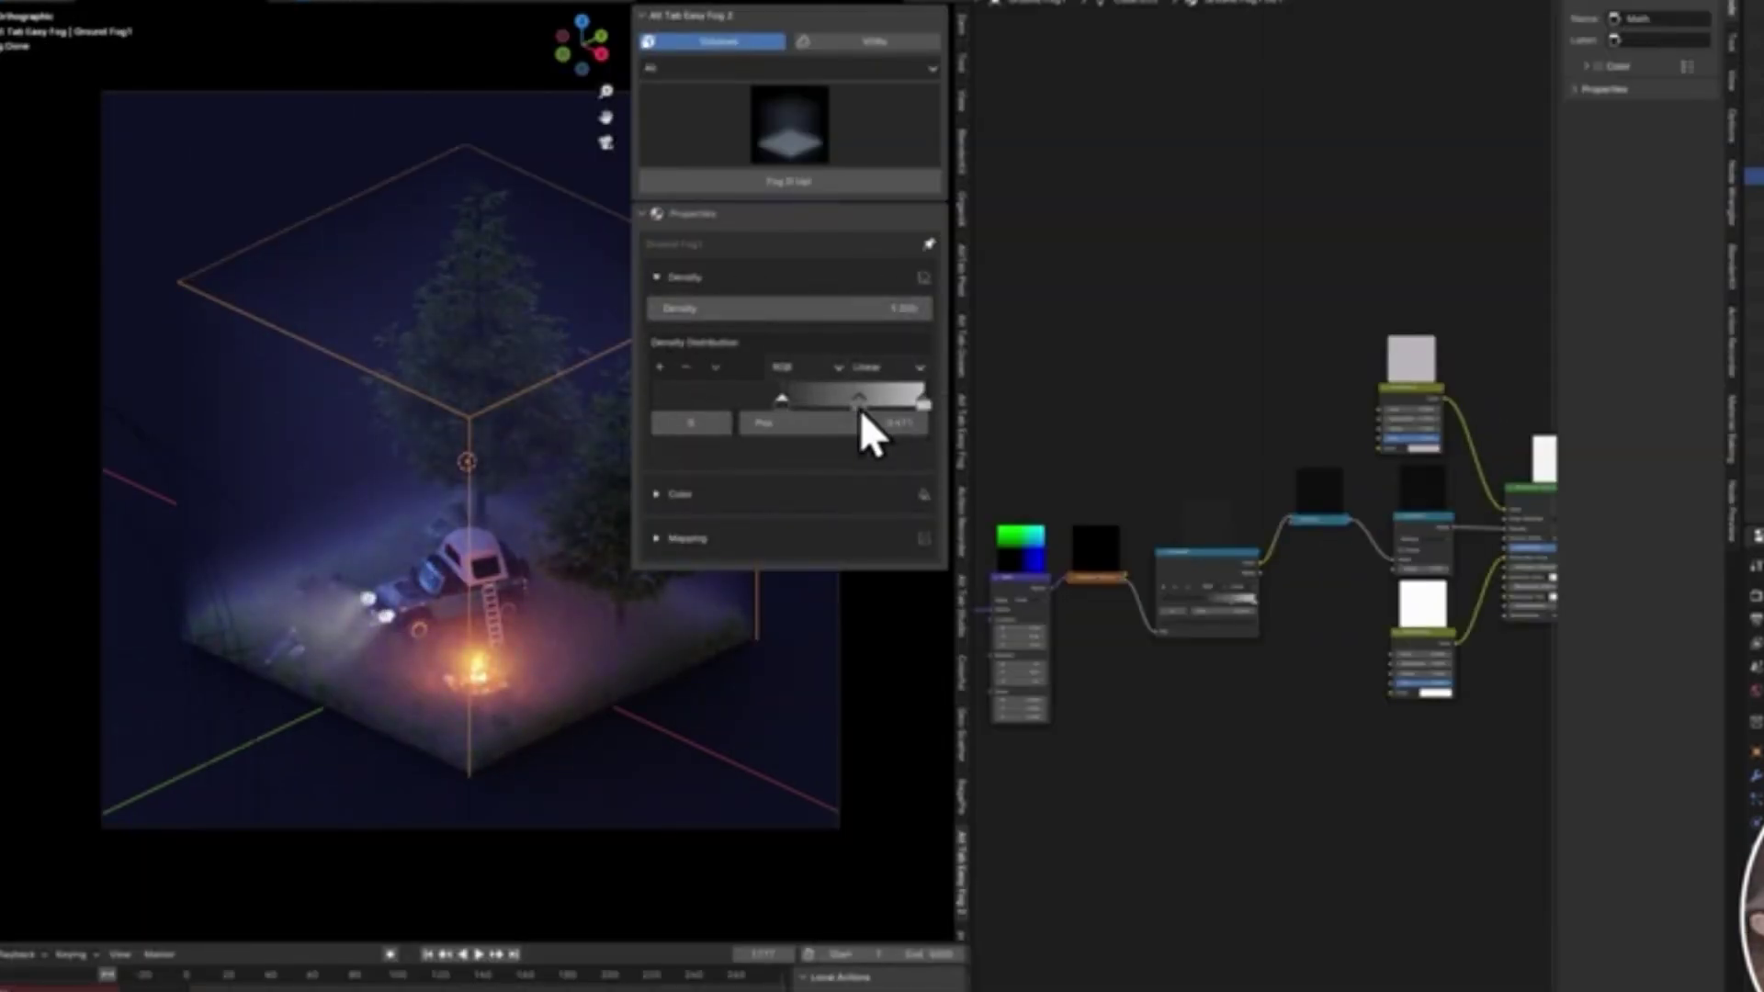
drag(860, 404, 805, 405)
click(870, 274)
click(735, 322)
click(735, 352)
click(686, 169)
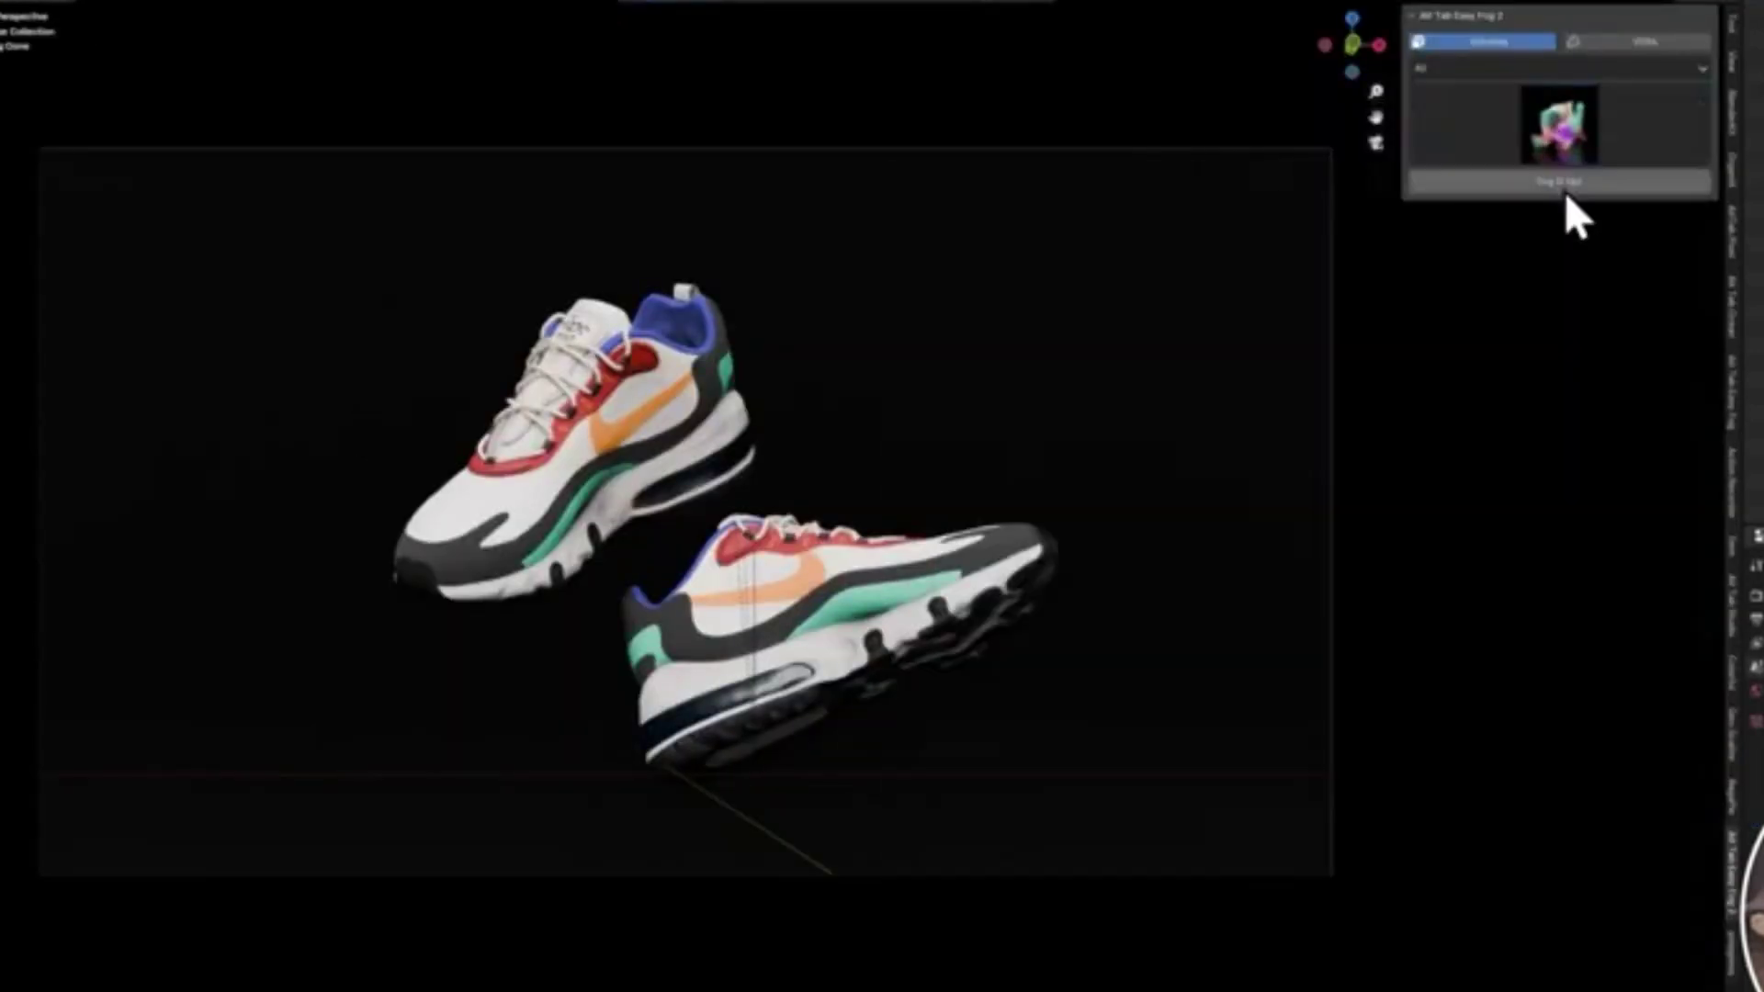
click(1562, 188)
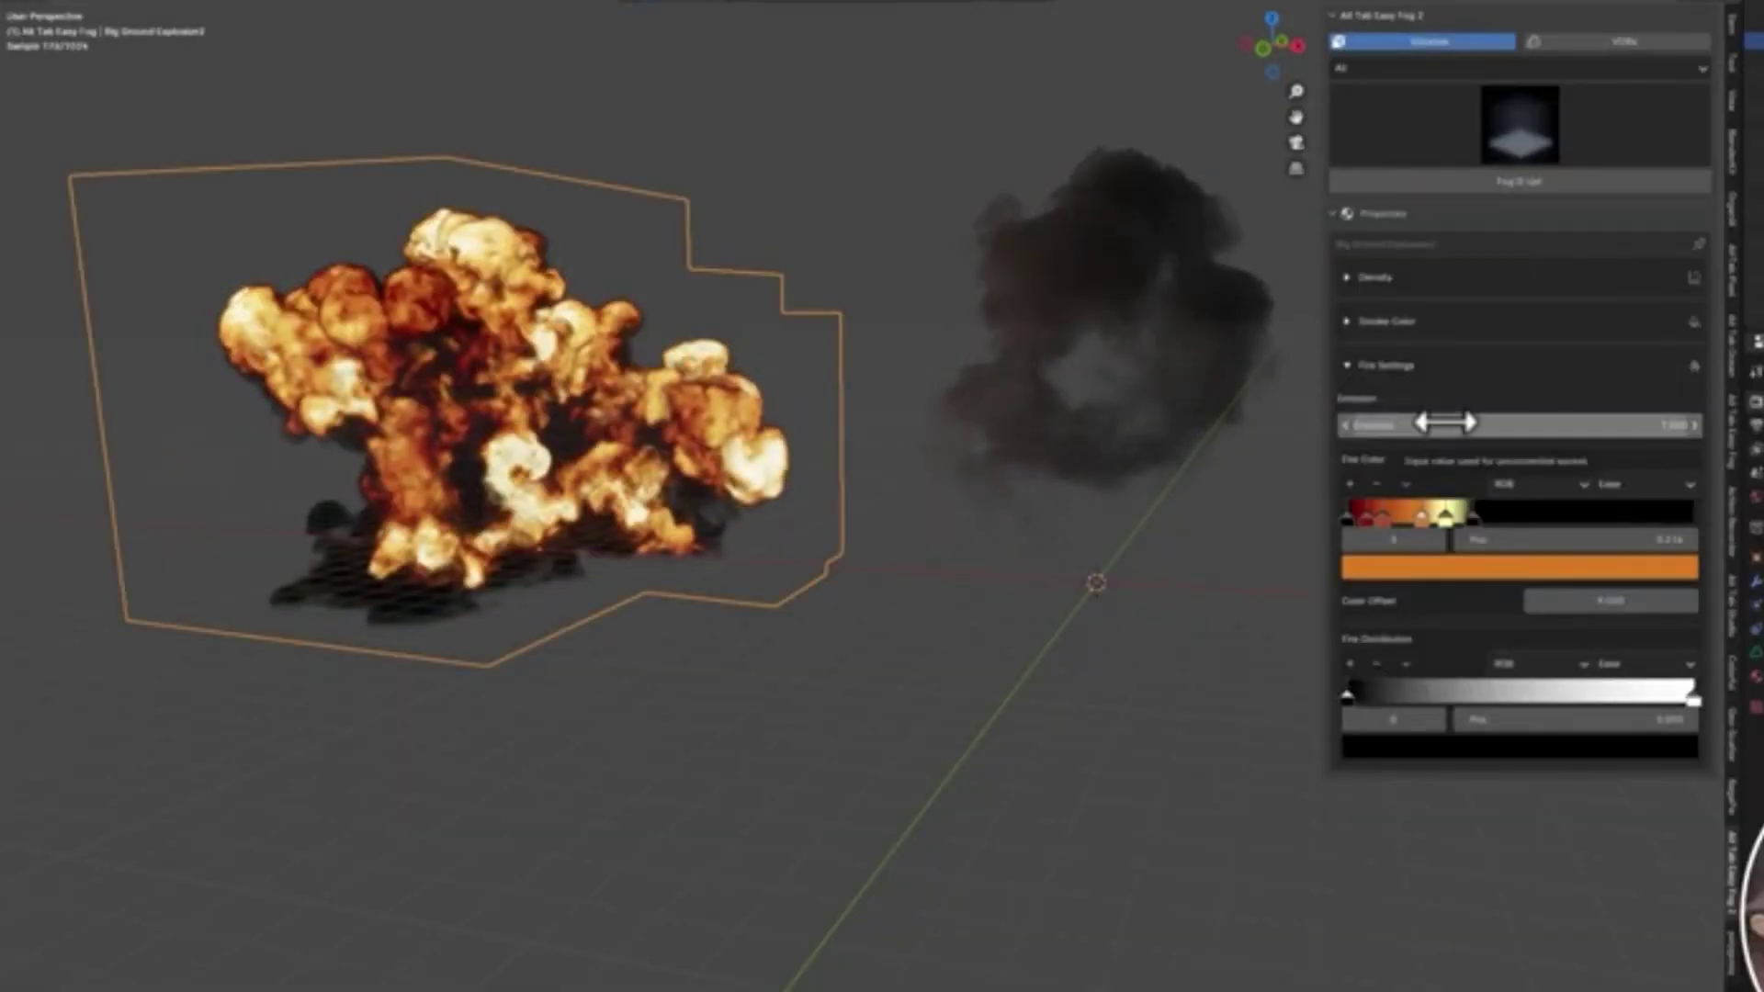
click(1455, 516)
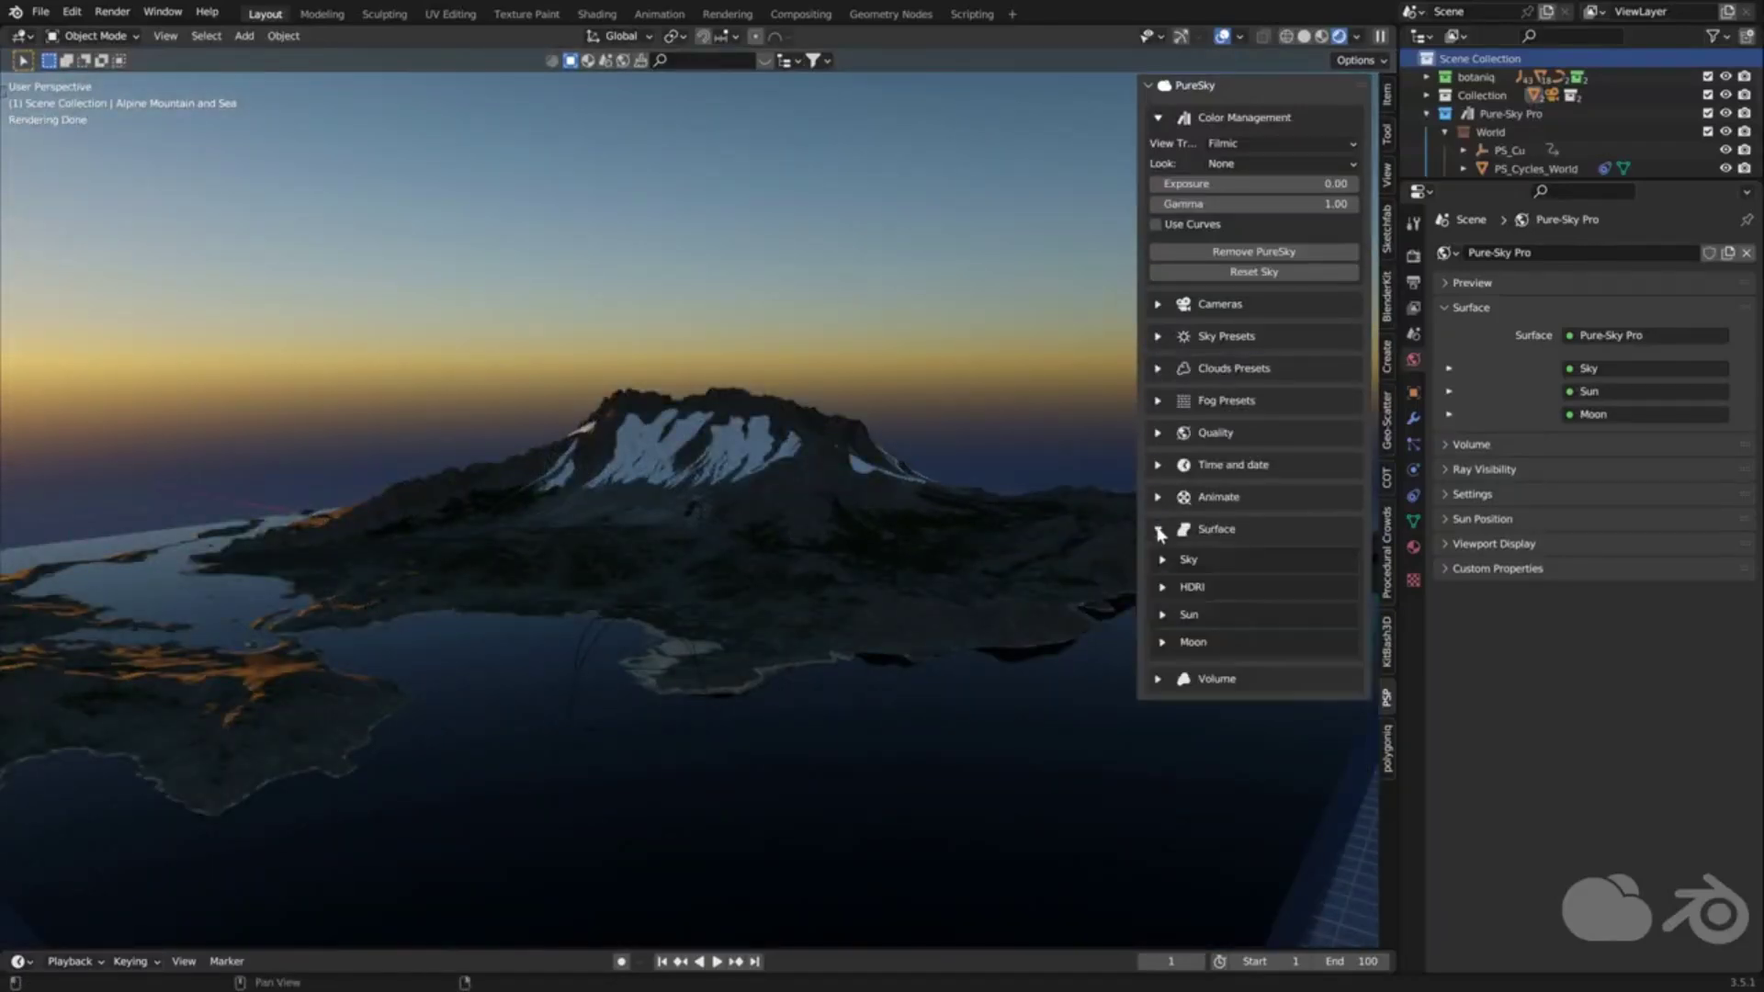
Load an HDRI image from Downloads into the sky and rotate it around the scene
click(1163, 587)
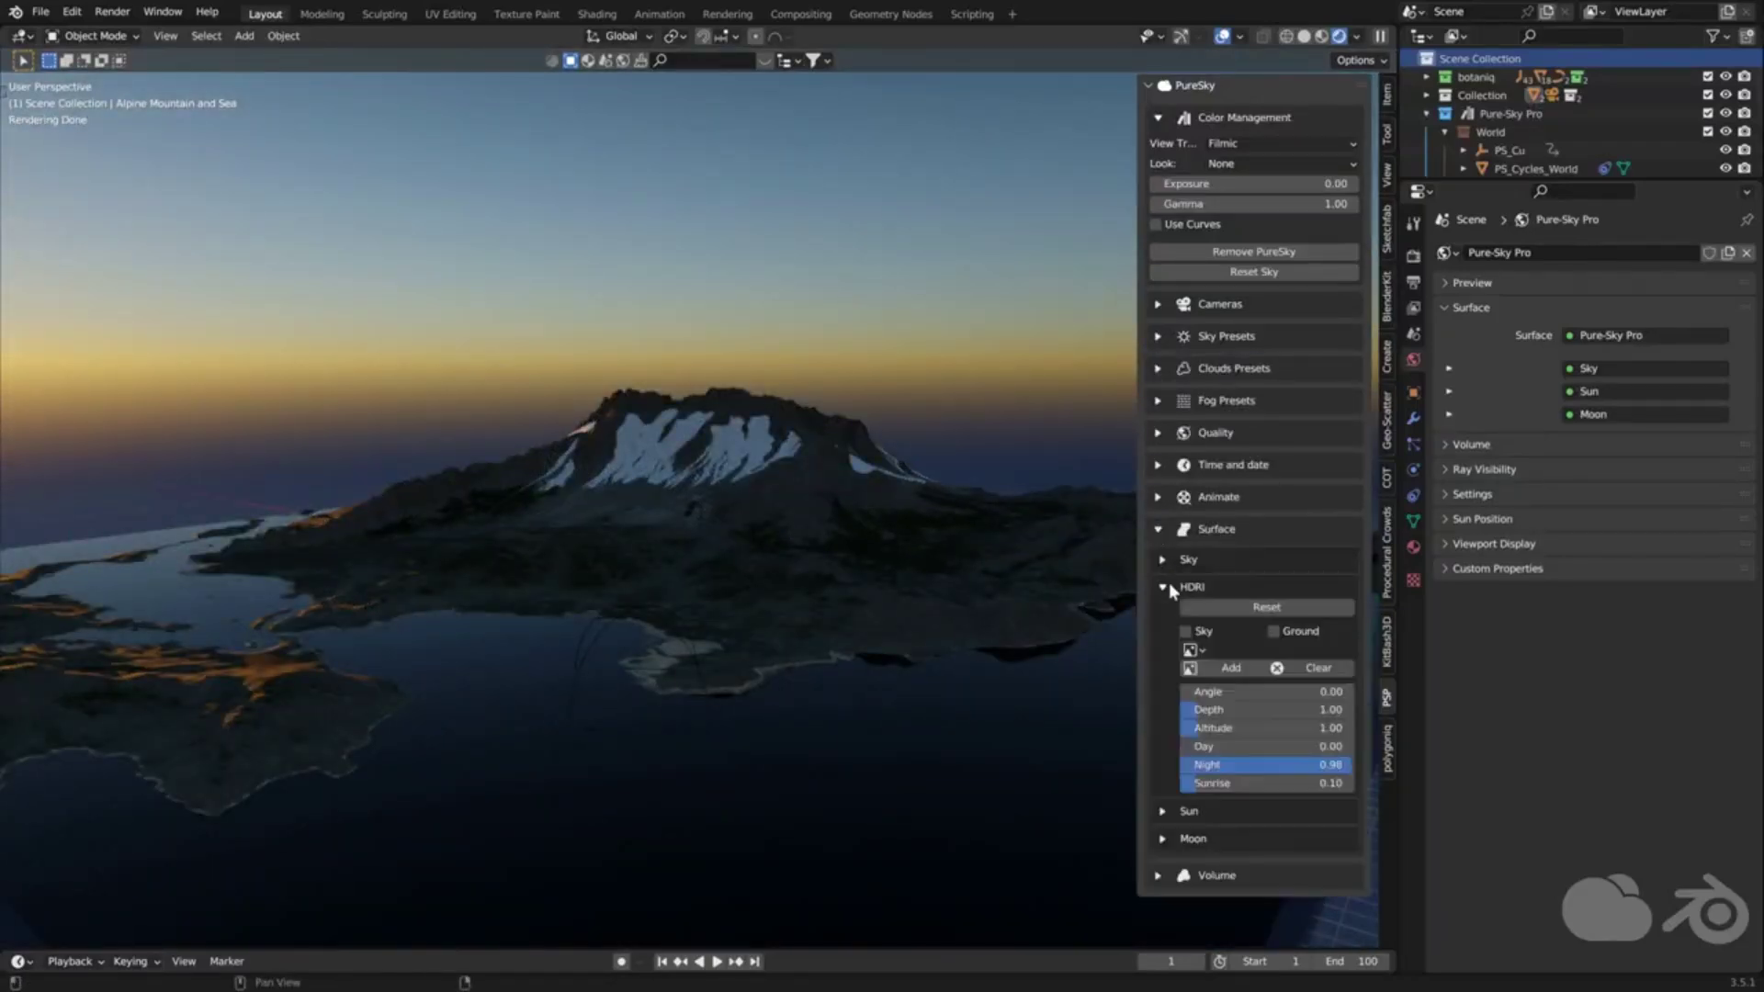
click(1305, 606)
click(464, 396)
scroll(926, 563, down, 8)
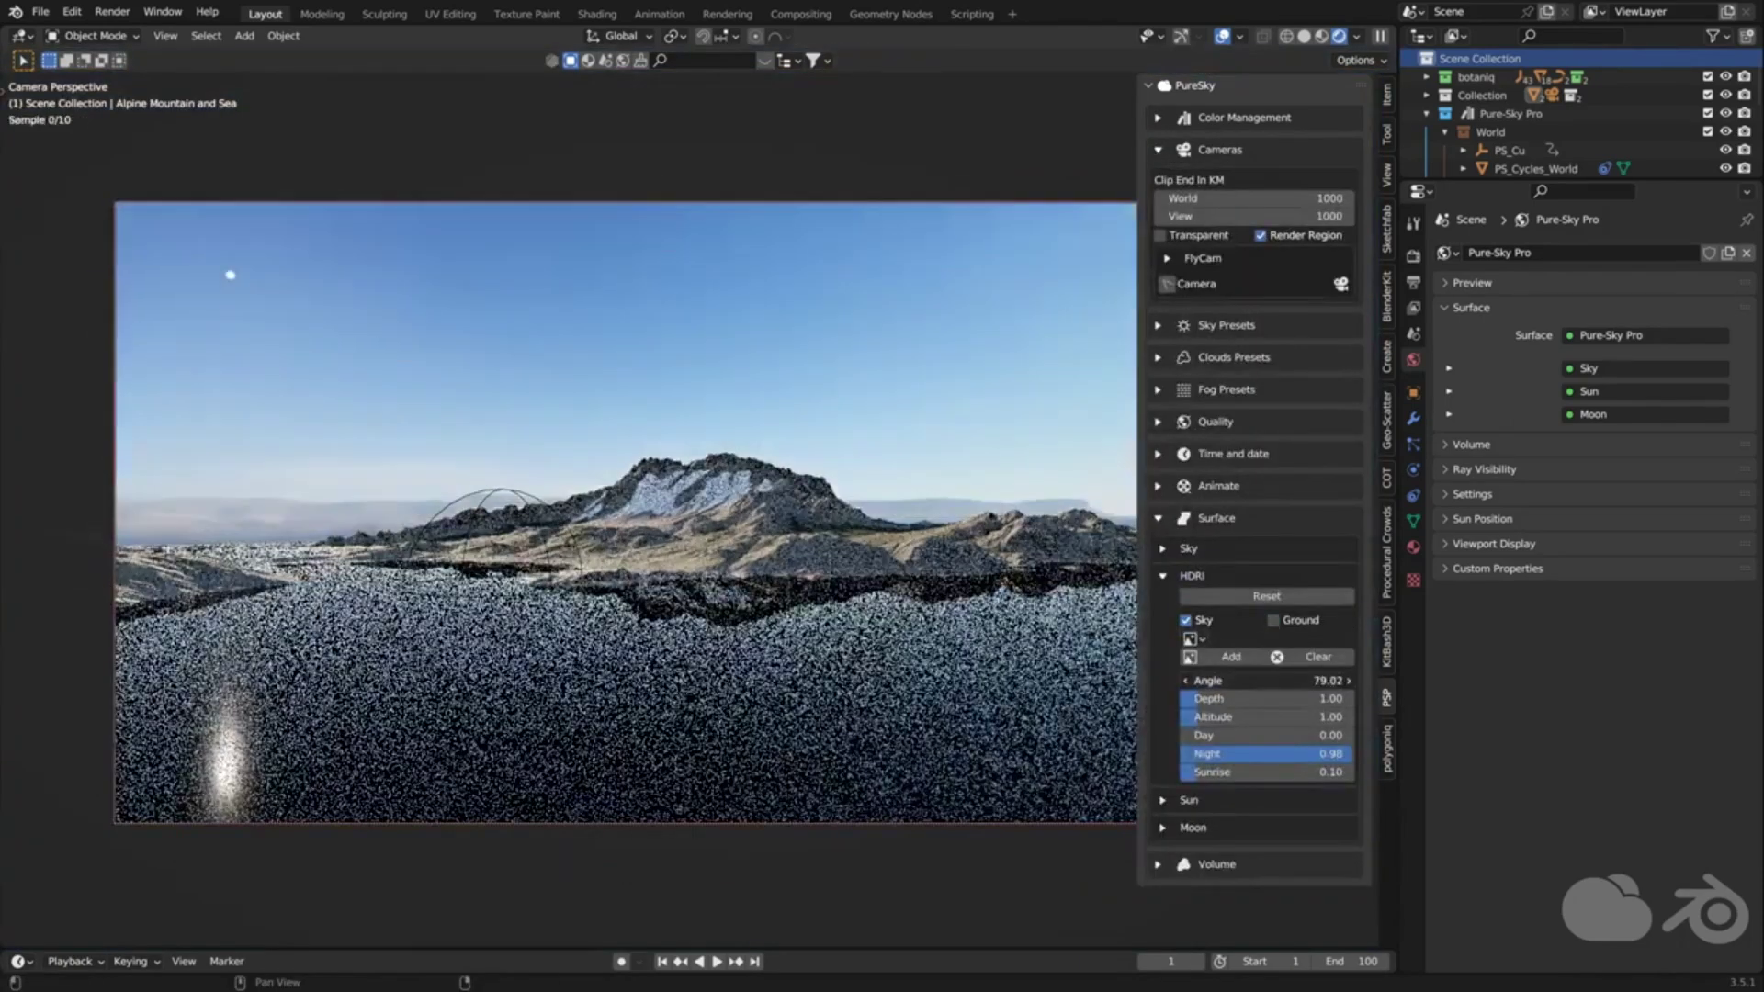
drag(1268, 681, 1311, 603)
Apply the Low Level Cloud preset to the PureSky sky
click(1158, 518)
click(1159, 149)
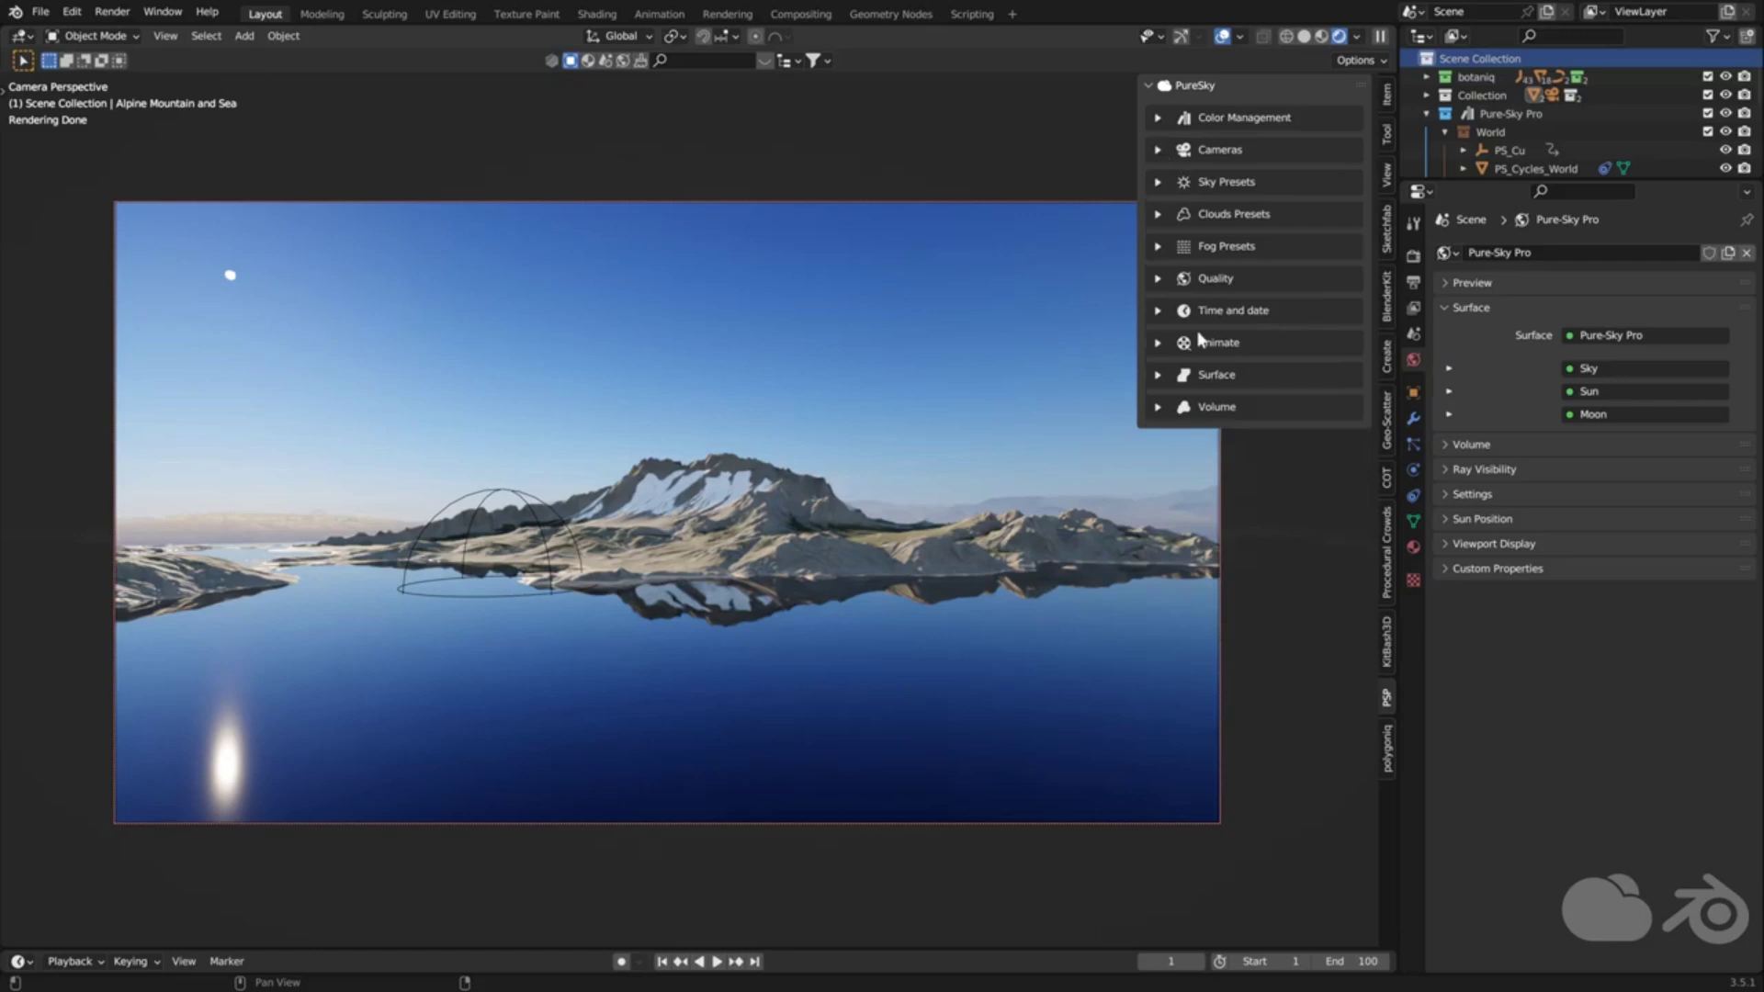
click(1158, 214)
click(1158, 290)
click(1217, 423)
click(1185, 290)
Switch the lighting quality to Fast GE and restart the viewport render
click(1158, 214)
click(1159, 279)
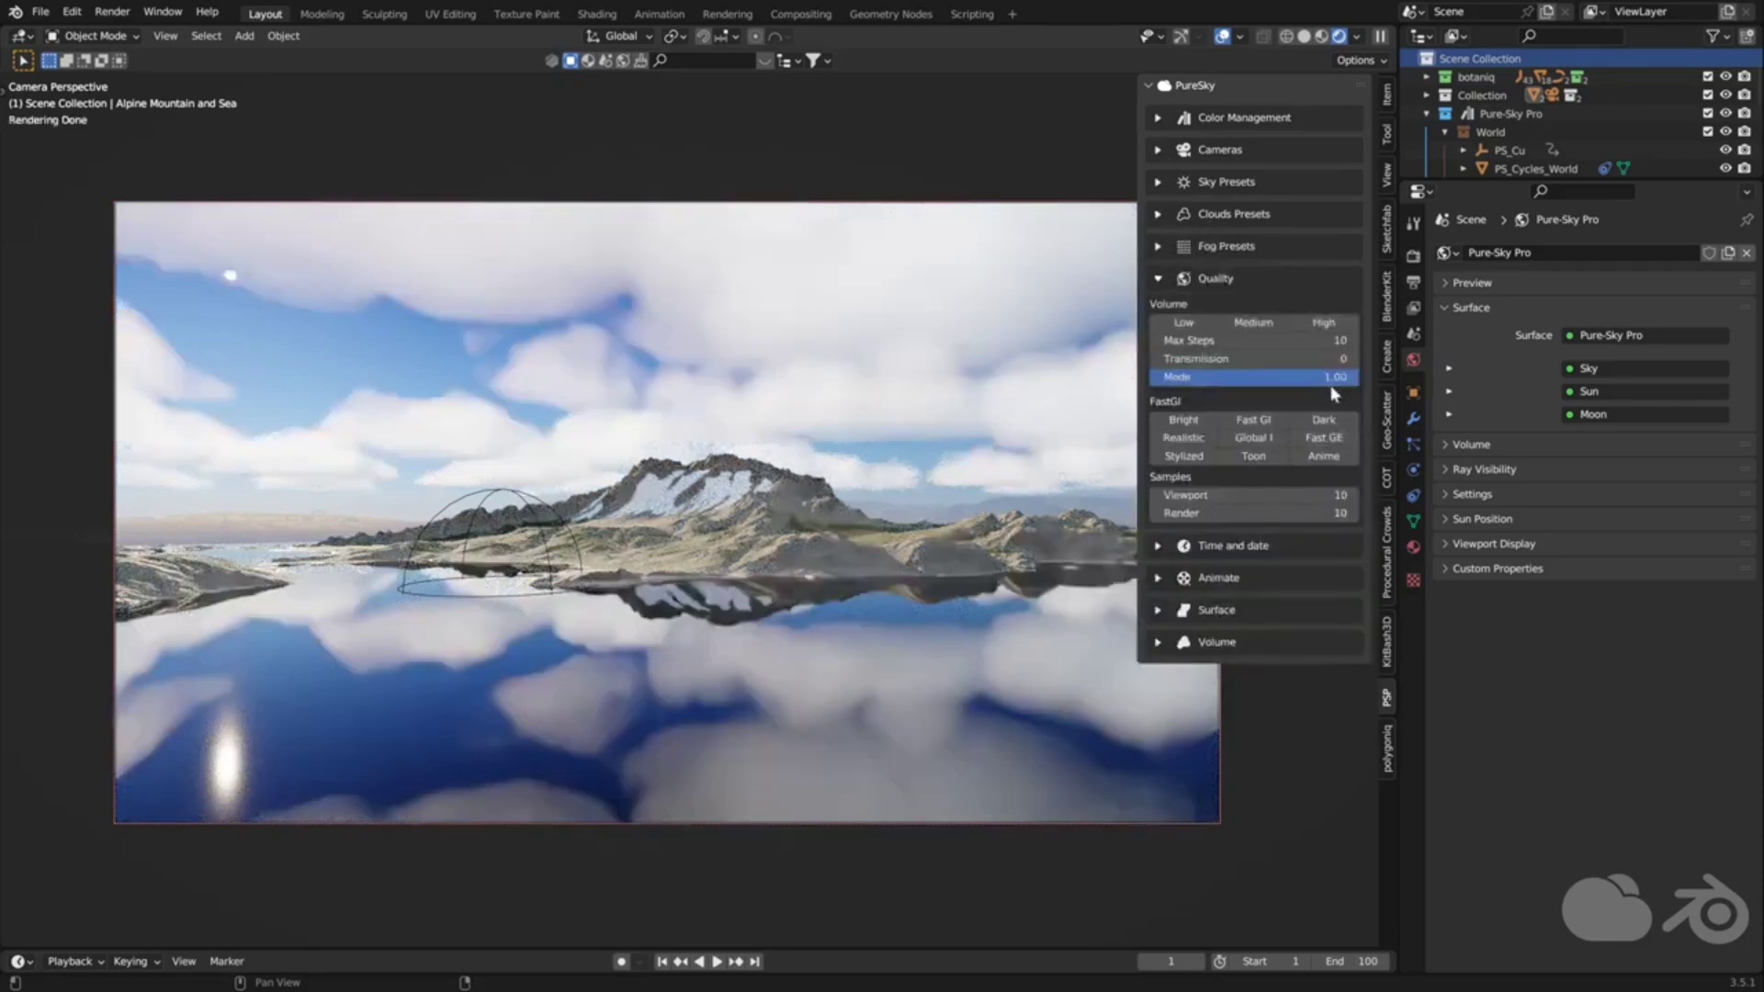
click(1324, 441)
scroll(666, 512, up, 3)
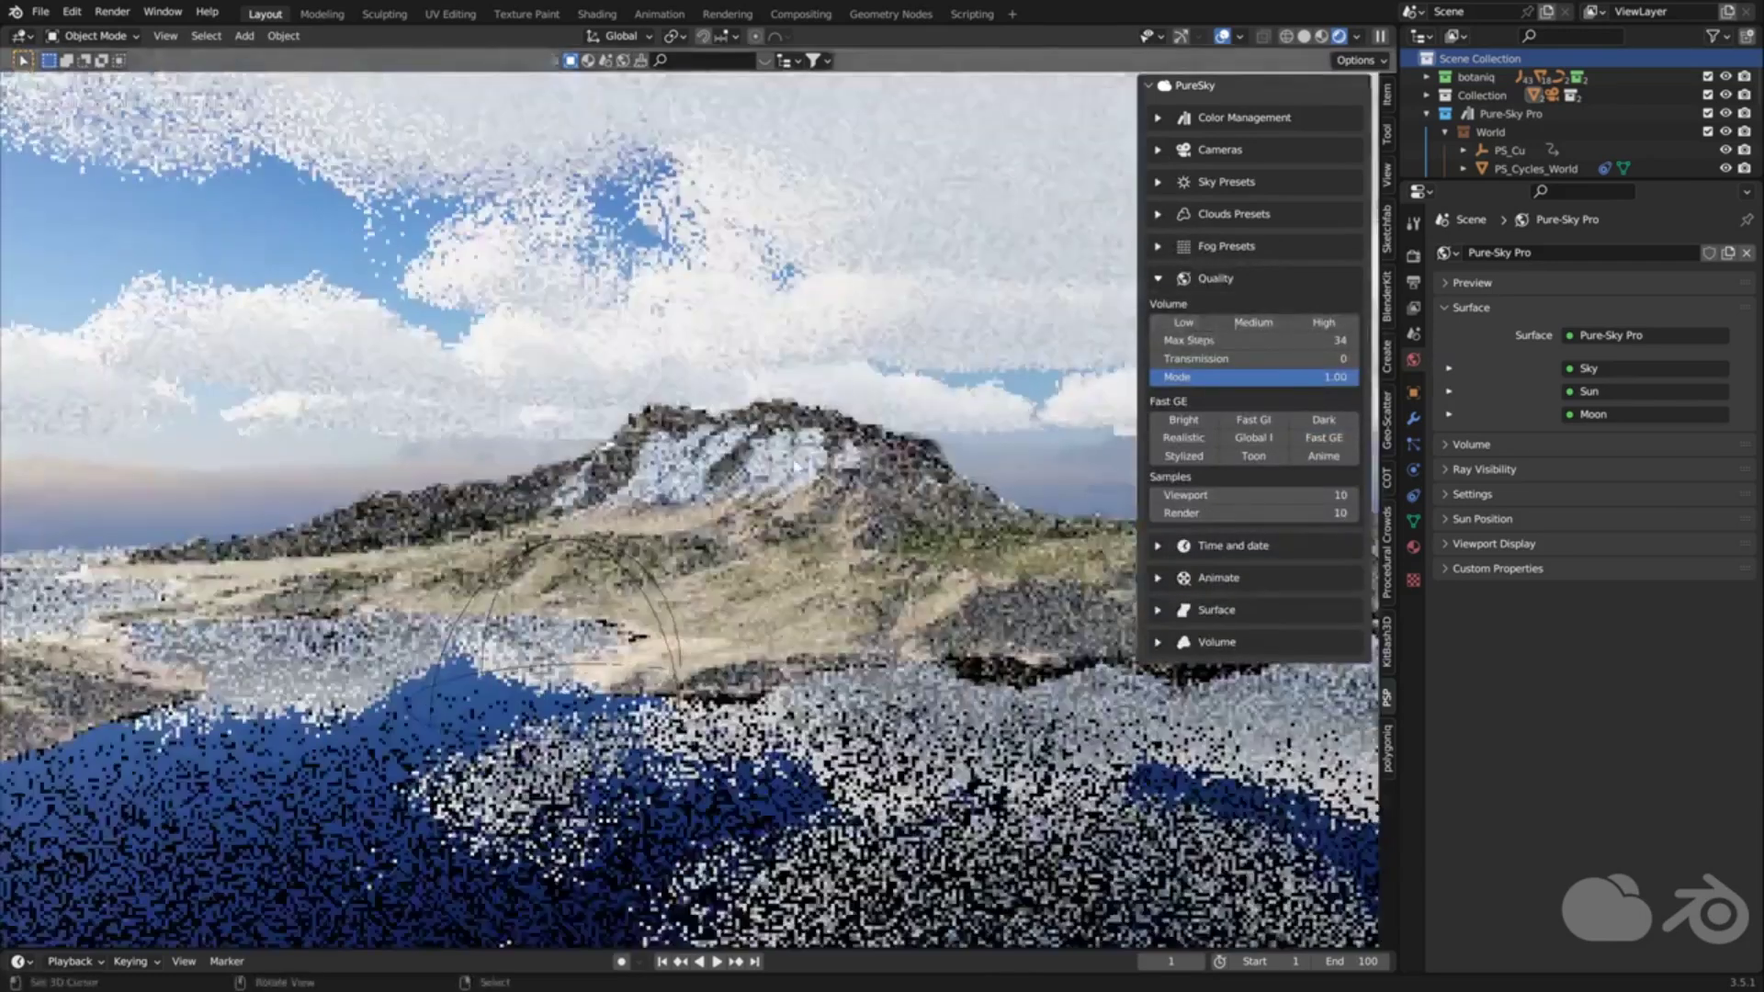
scroll(666, 512, down, 5)
shift+middle_drag(666, 512, 527, 494)
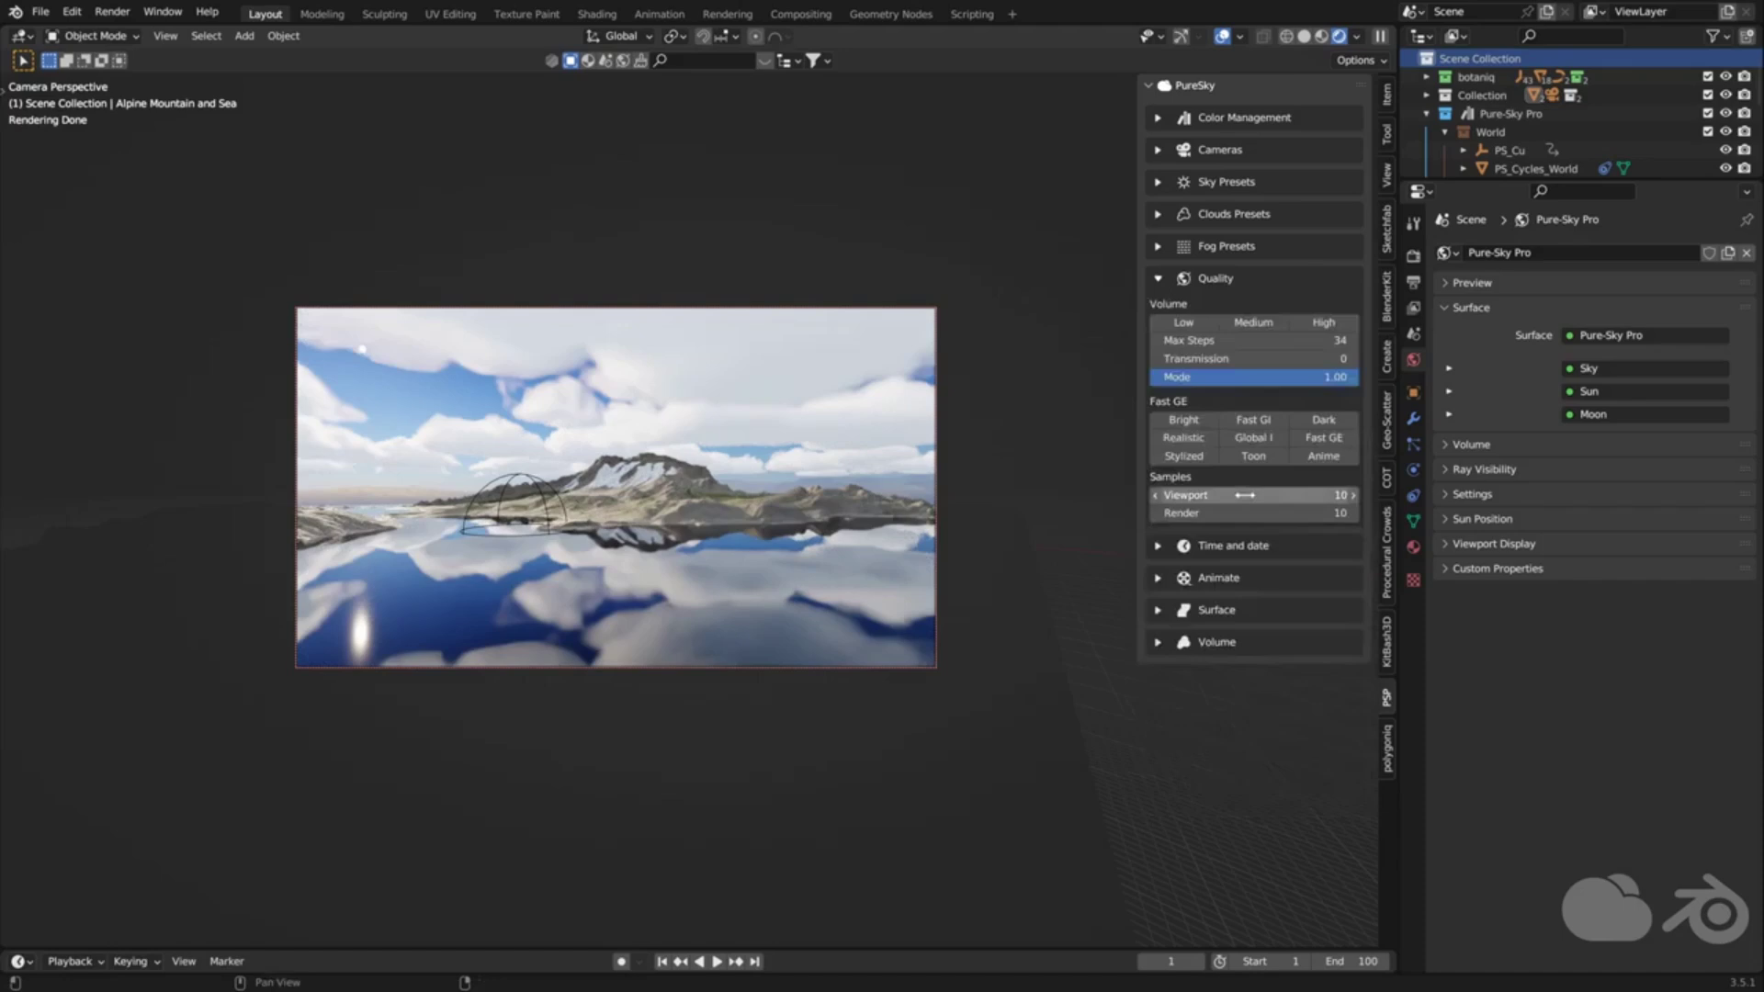
Set Viewport samples to 50, reset Headwind A to zero and try a different Clouds Seed
text(0)
key(Return)
click(1158, 278)
click(1158, 342)
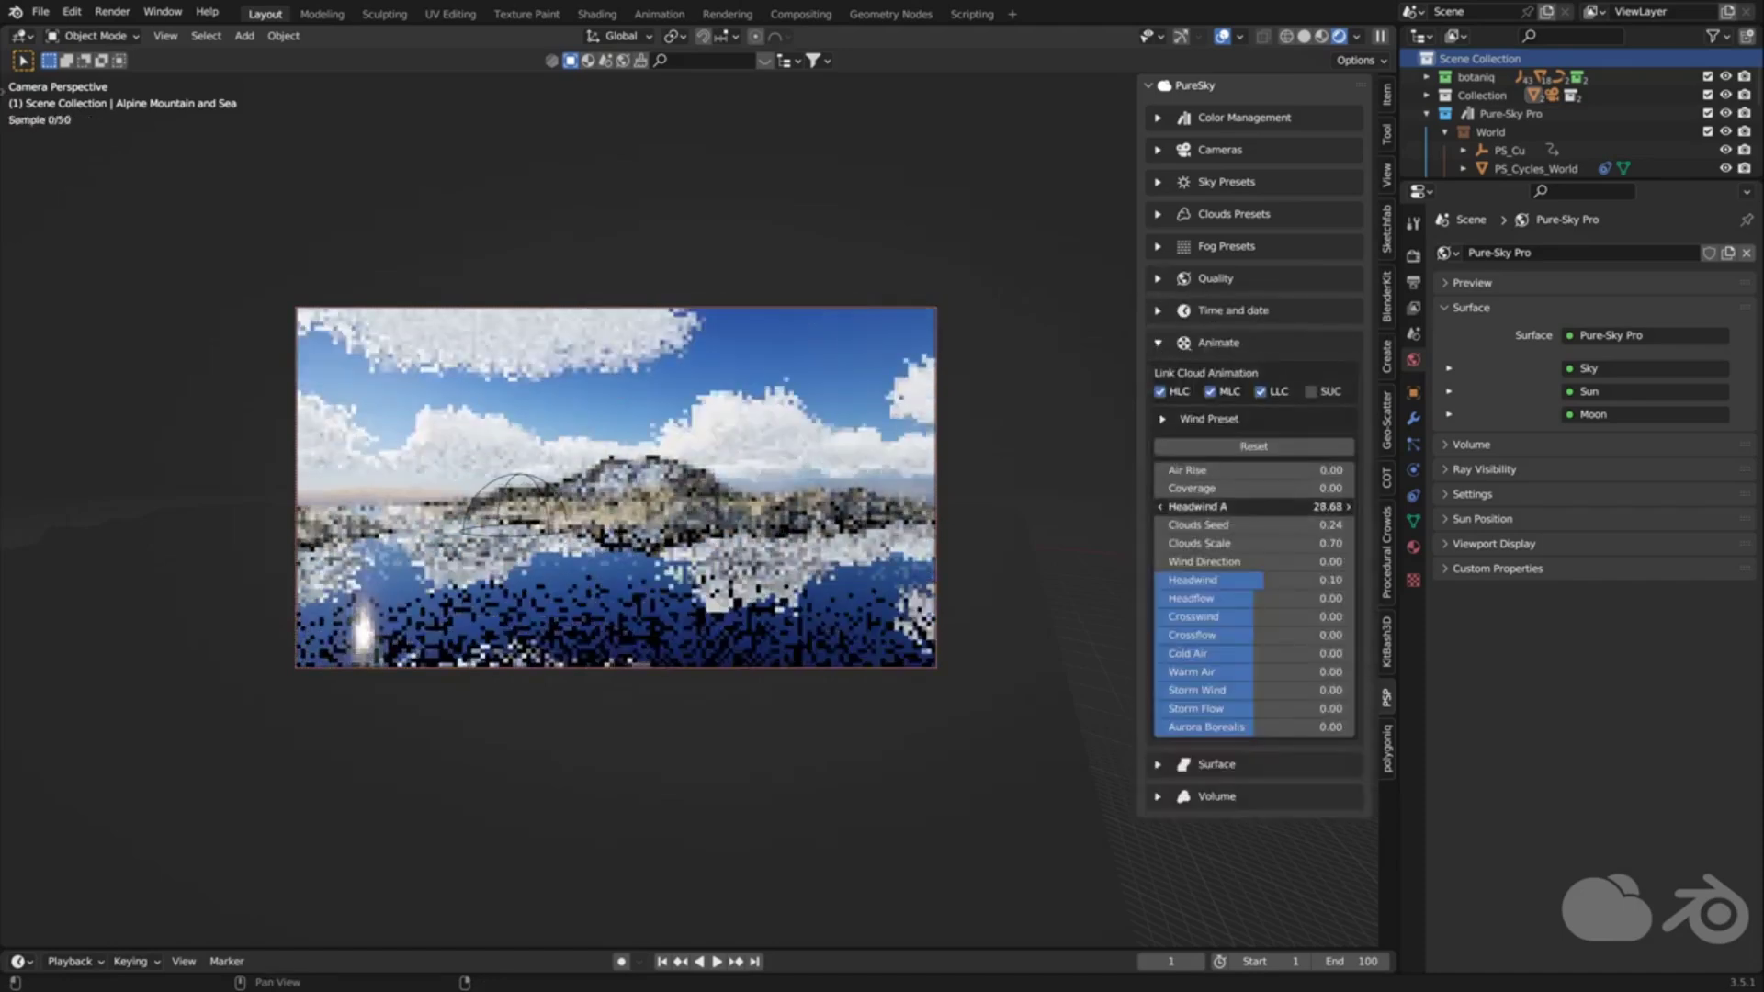
key(BackSpace)
drag(1231, 525, 1286, 524)
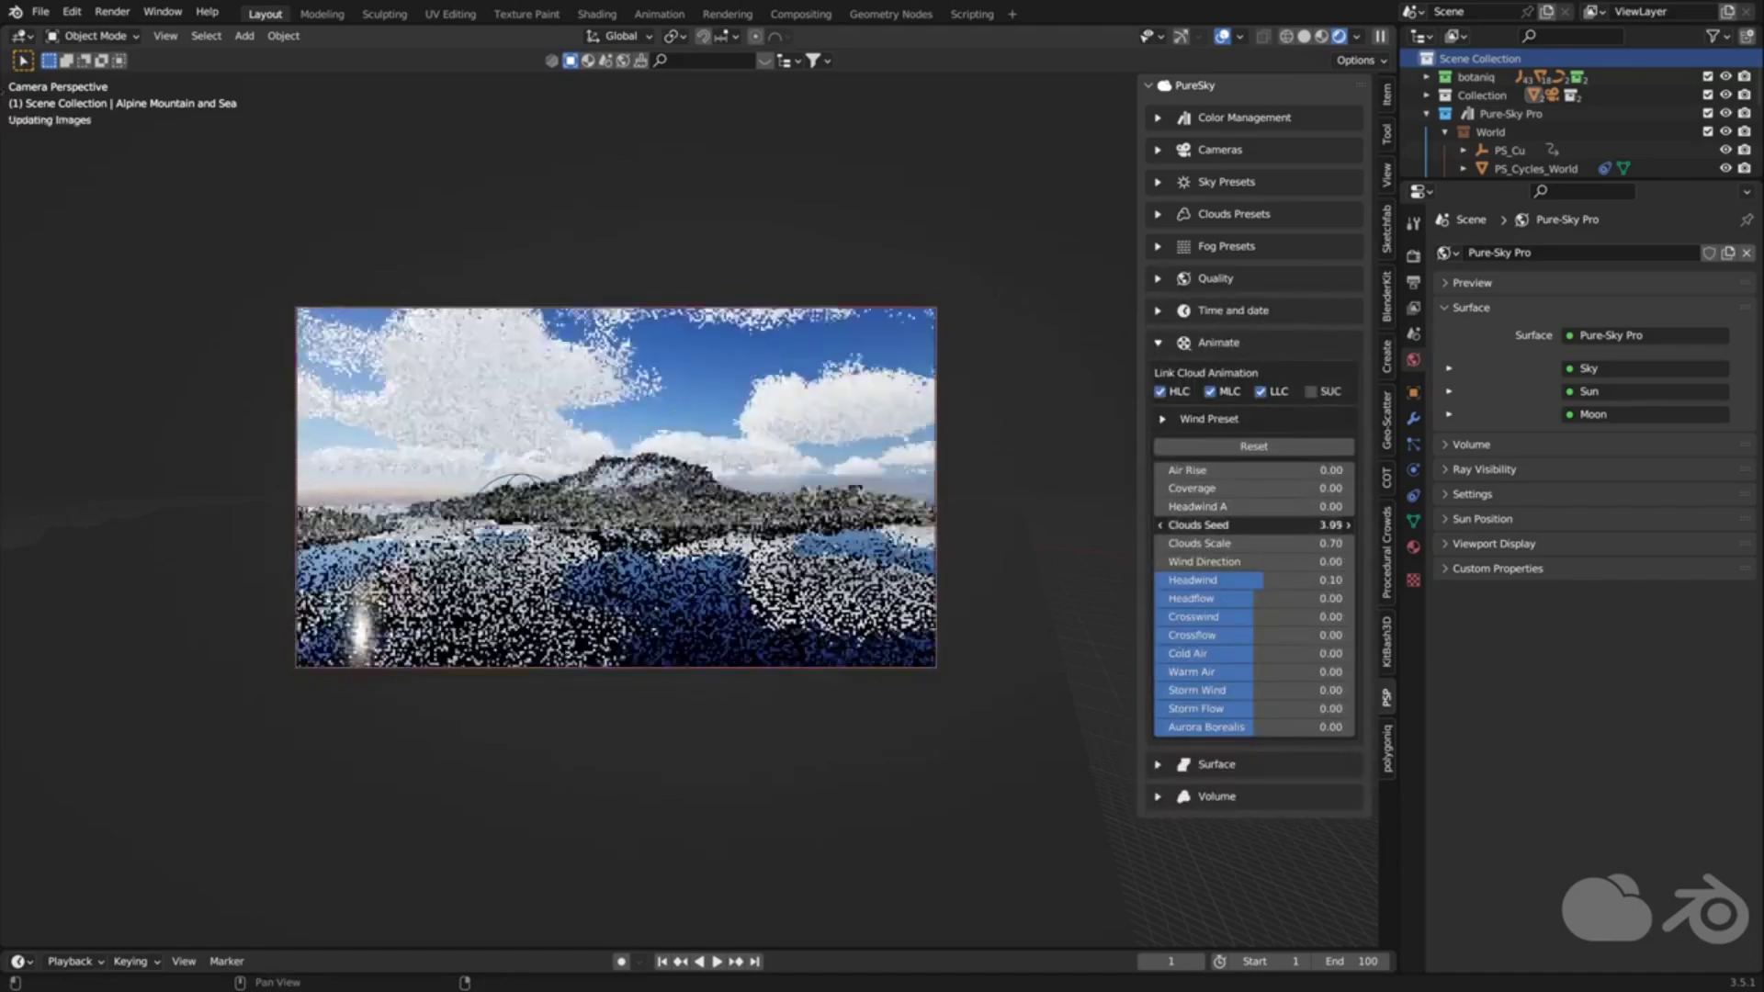
key(ctrl+z)
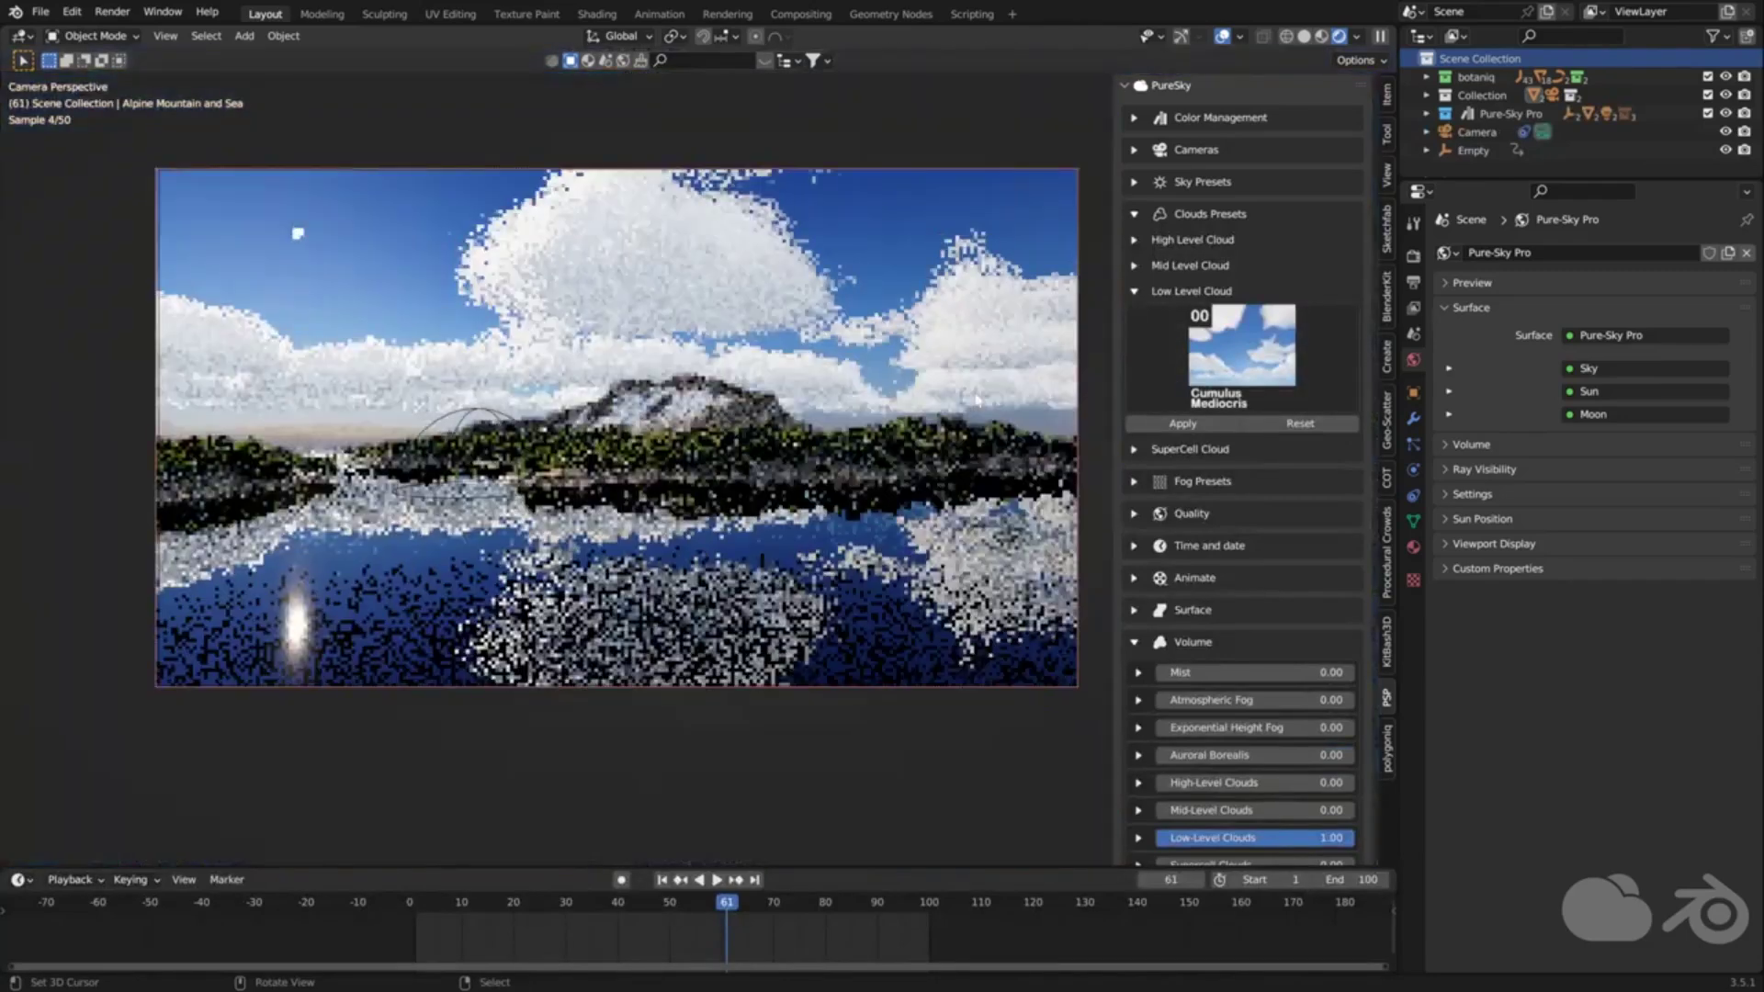
Apply the Cumulus Fractus cloud preset, then pick Cumulus Congestus
click(1241, 354)
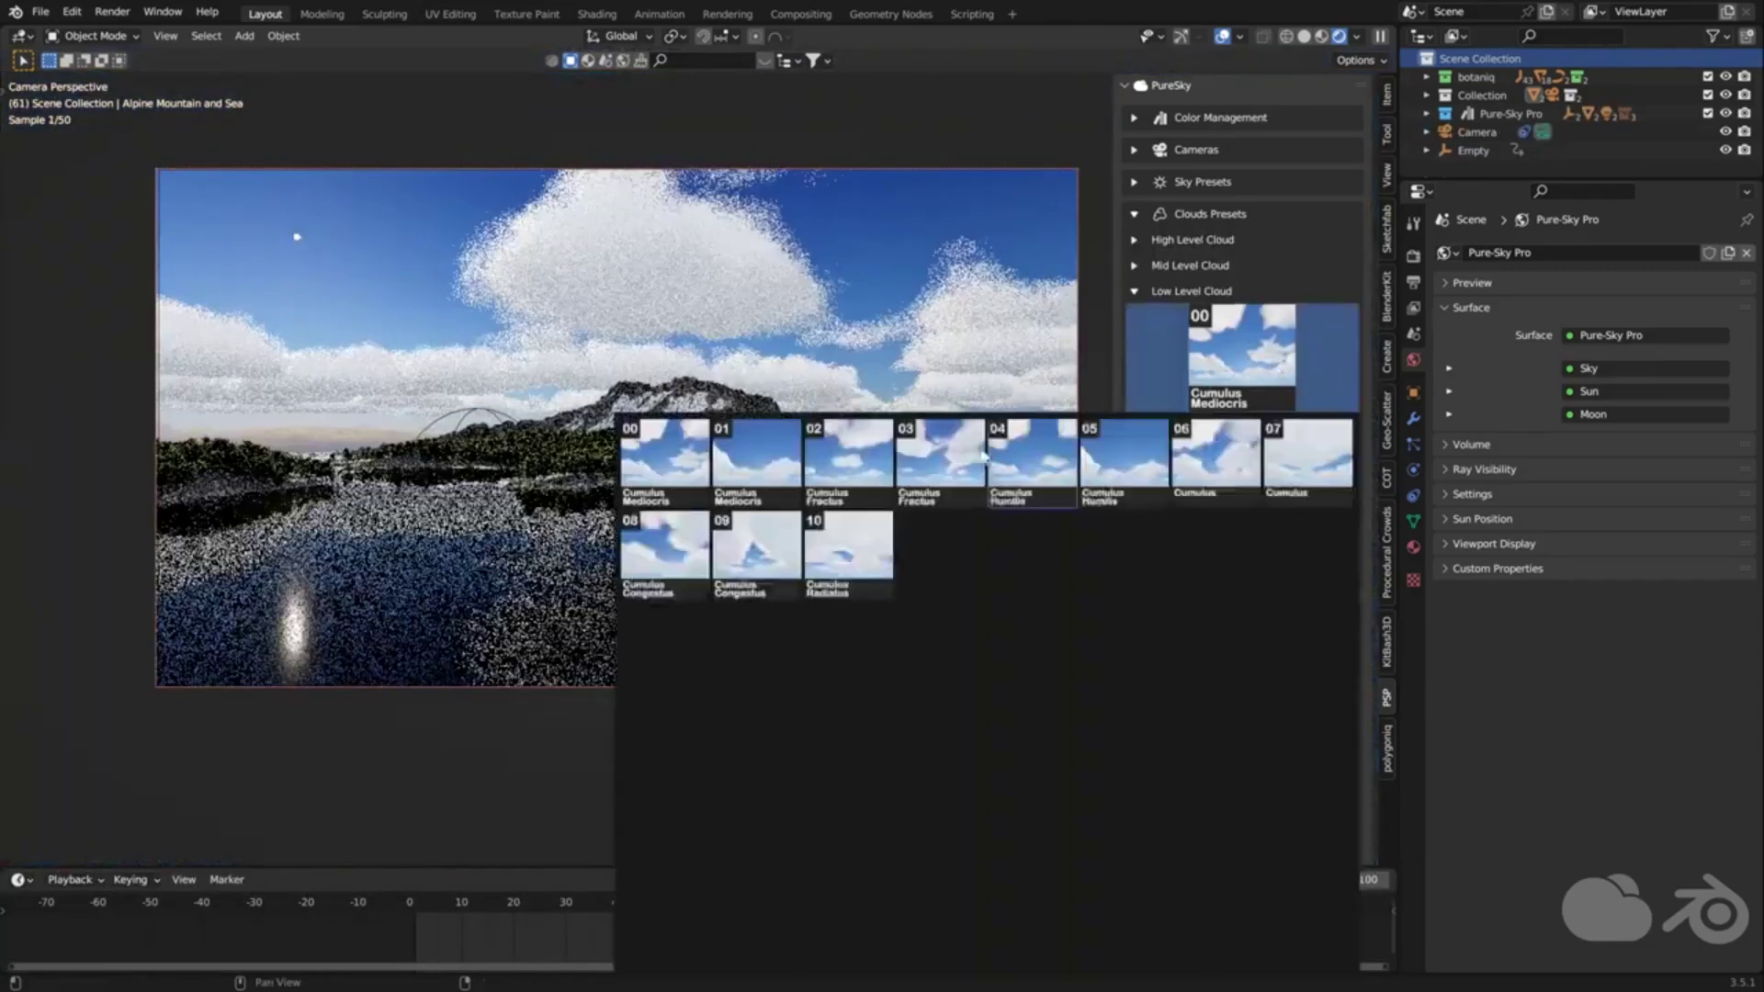
click(848, 461)
click(1182, 423)
key(shift+Left)
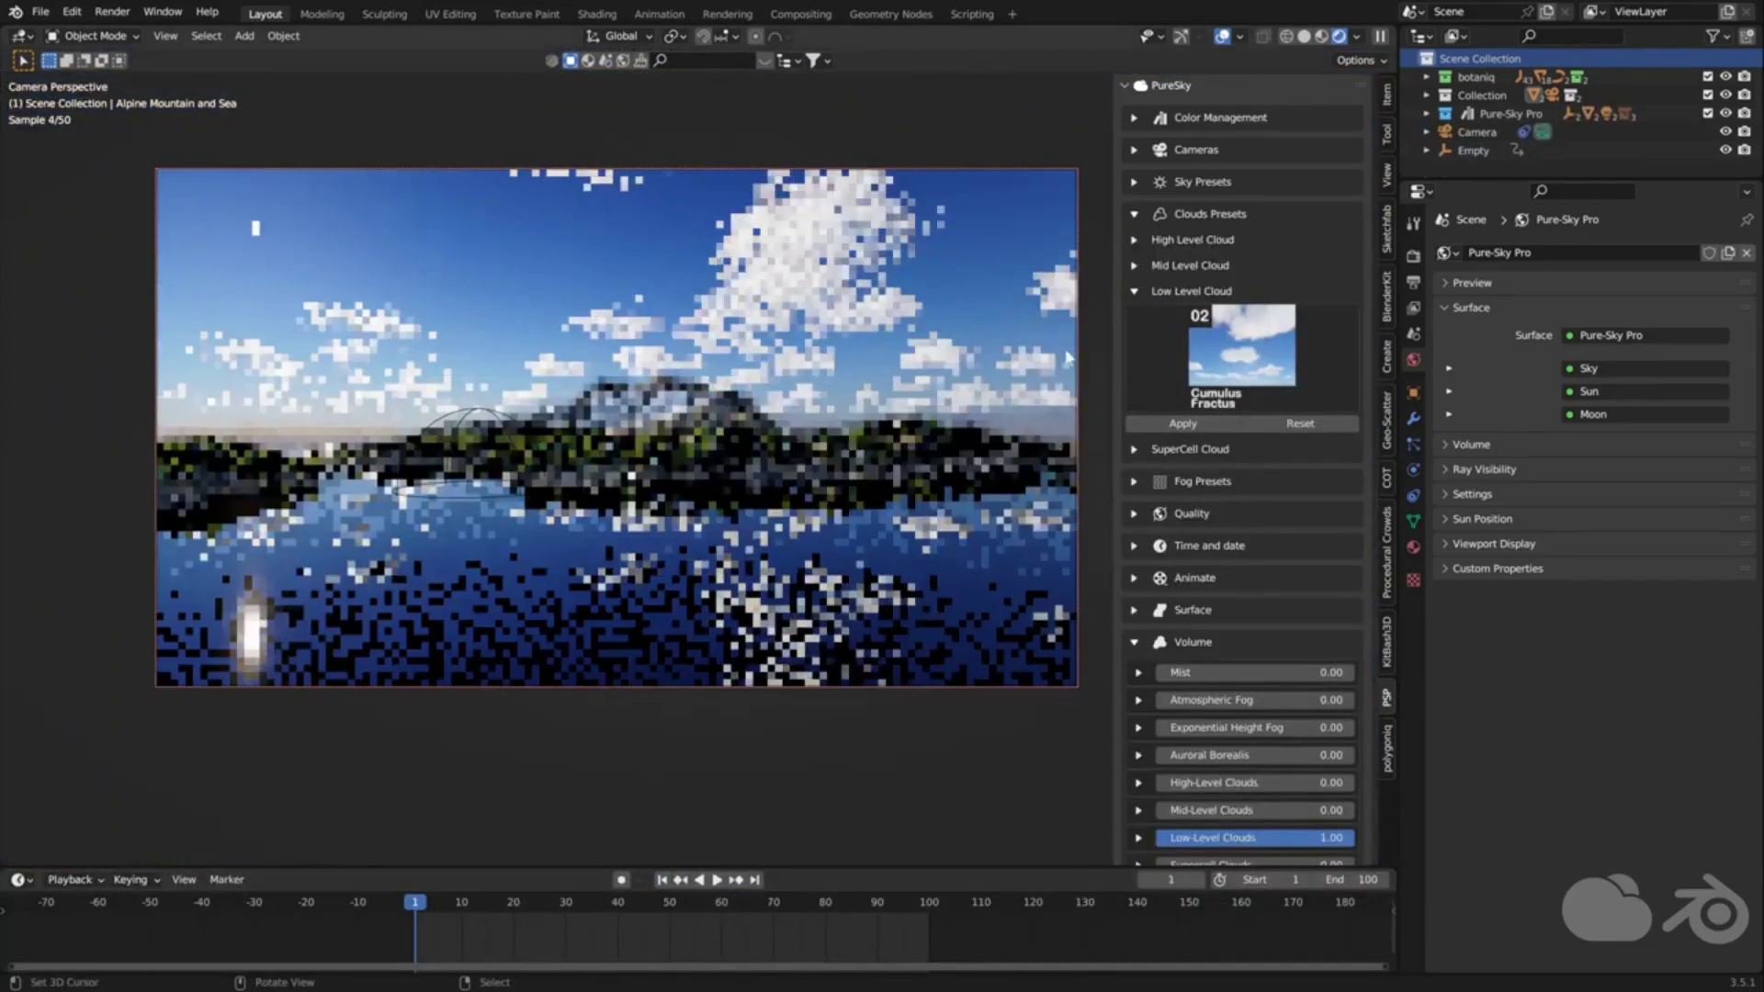
click(1134, 118)
click(1136, 118)
click(1258, 356)
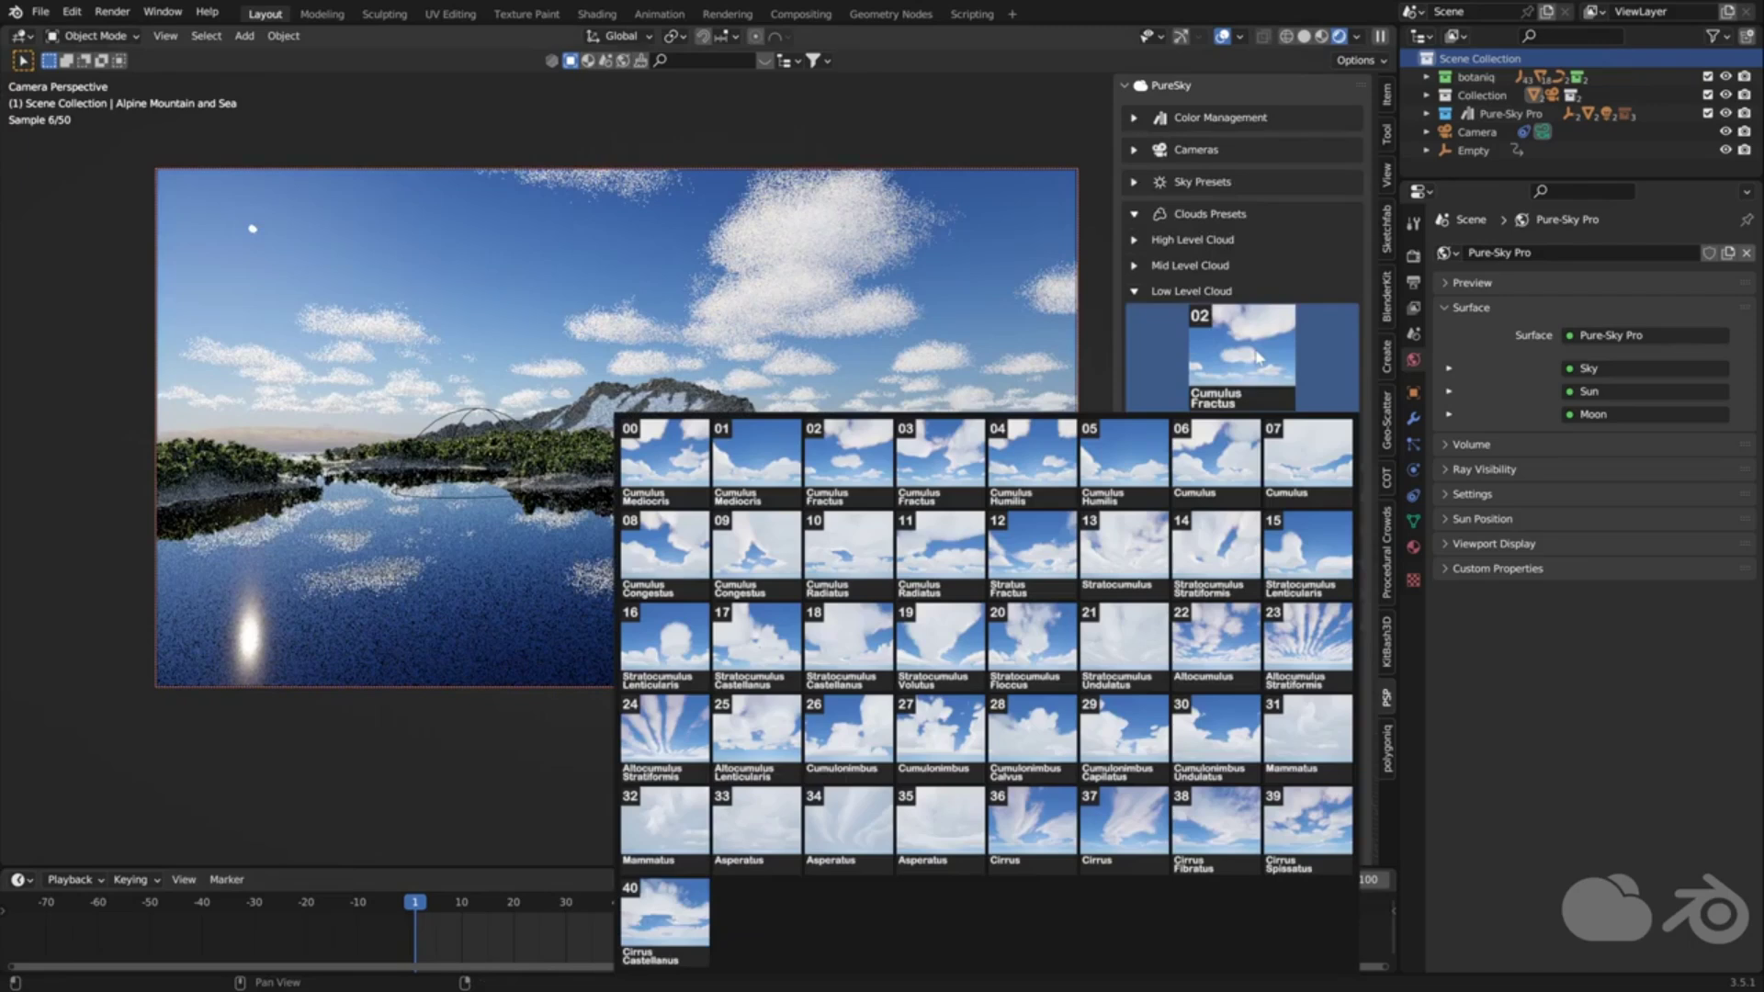
click(792, 555)
Try Stratus Fractus, Stratocumulus Castellanus, Altocumulus Stratiformis, Cumulonimbus Undulatus and Cirrus Castellanus presets
click(1240, 353)
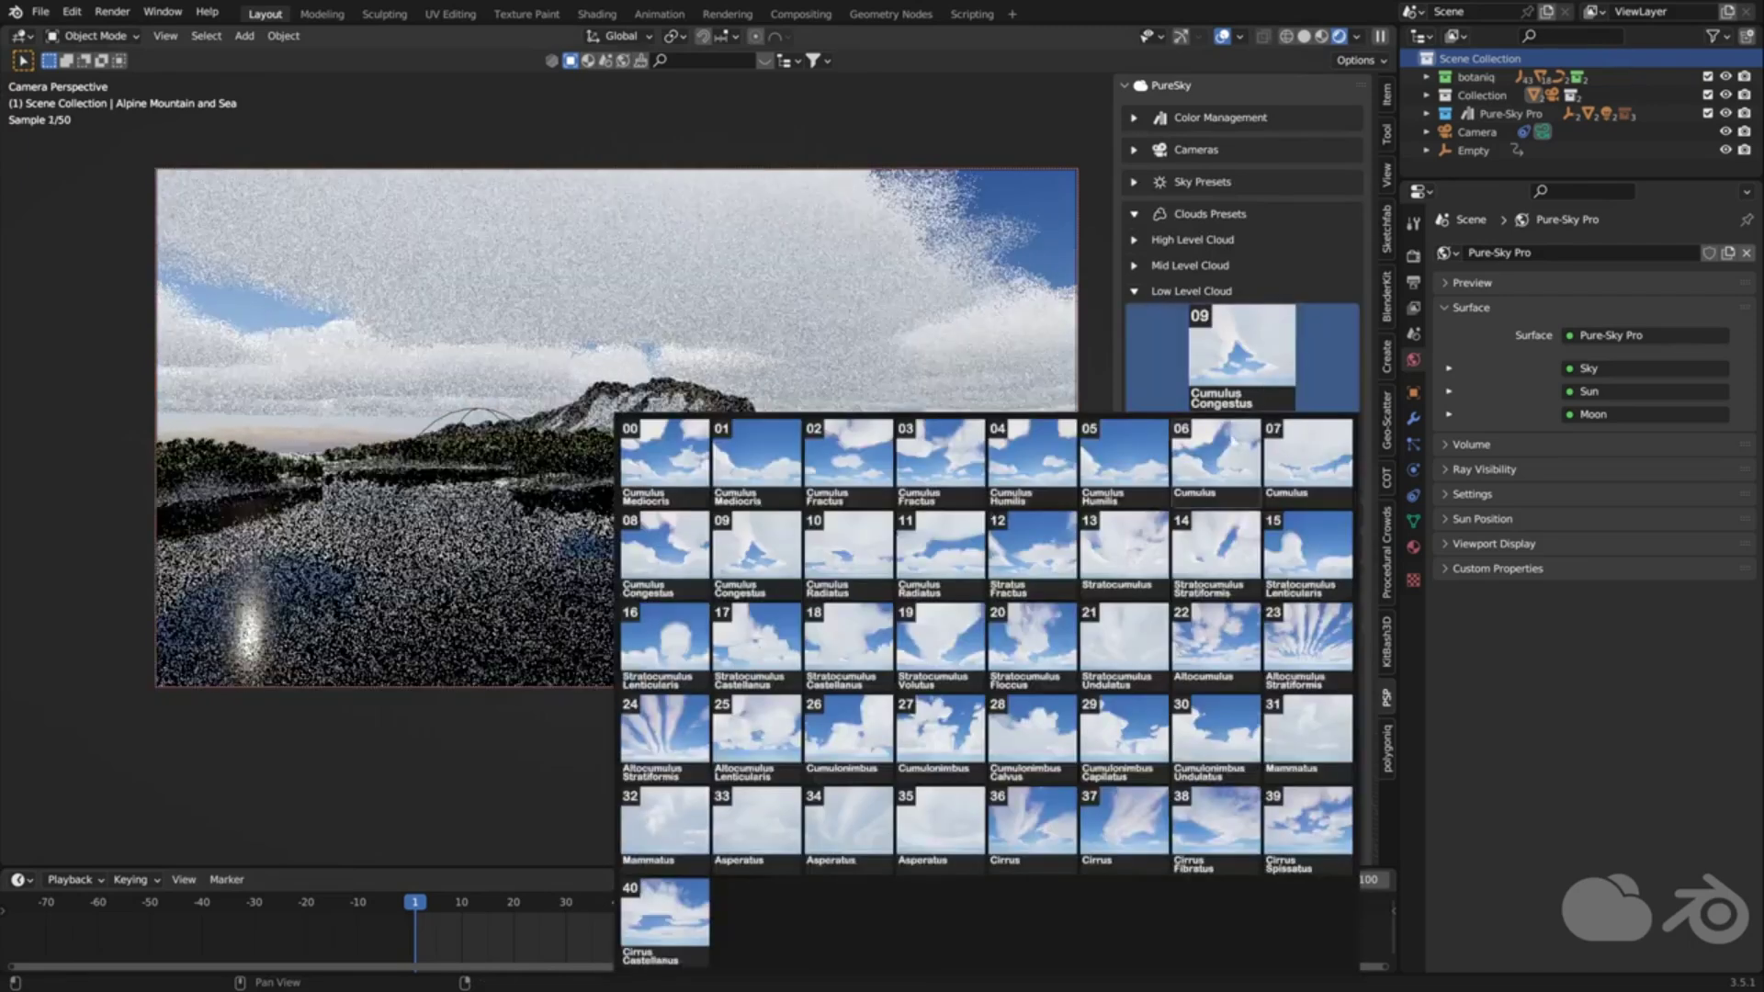
click(1078, 538)
click(1243, 372)
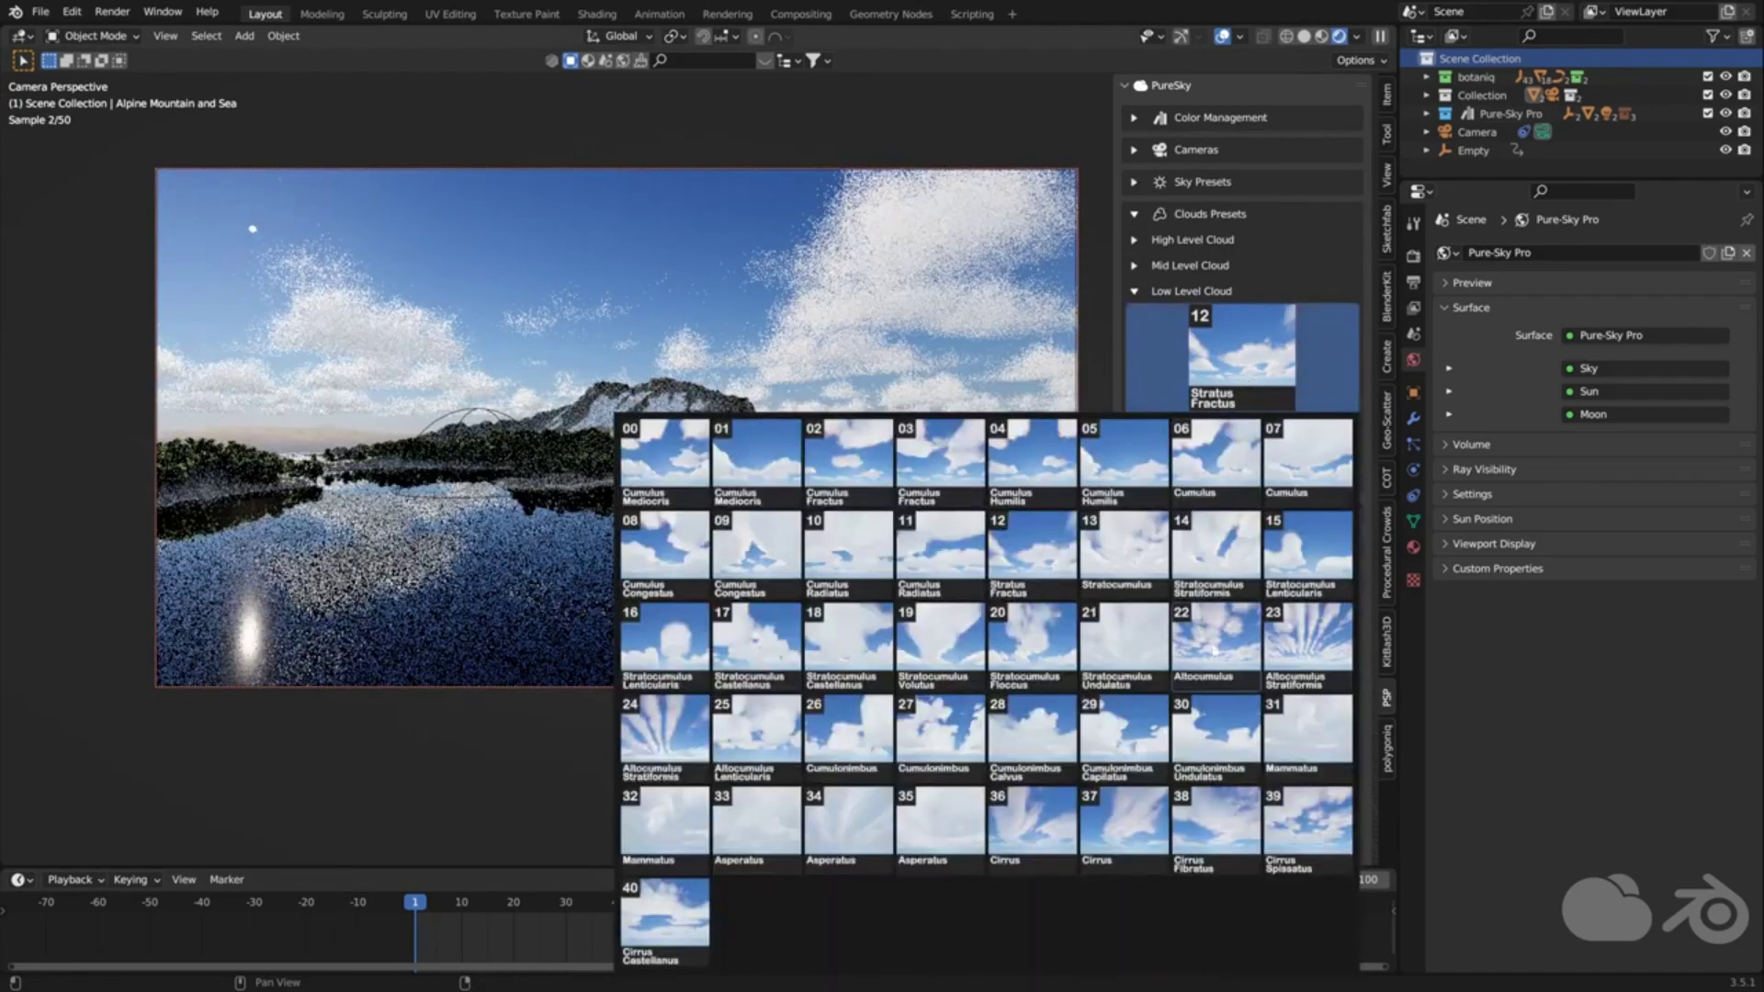
click(780, 655)
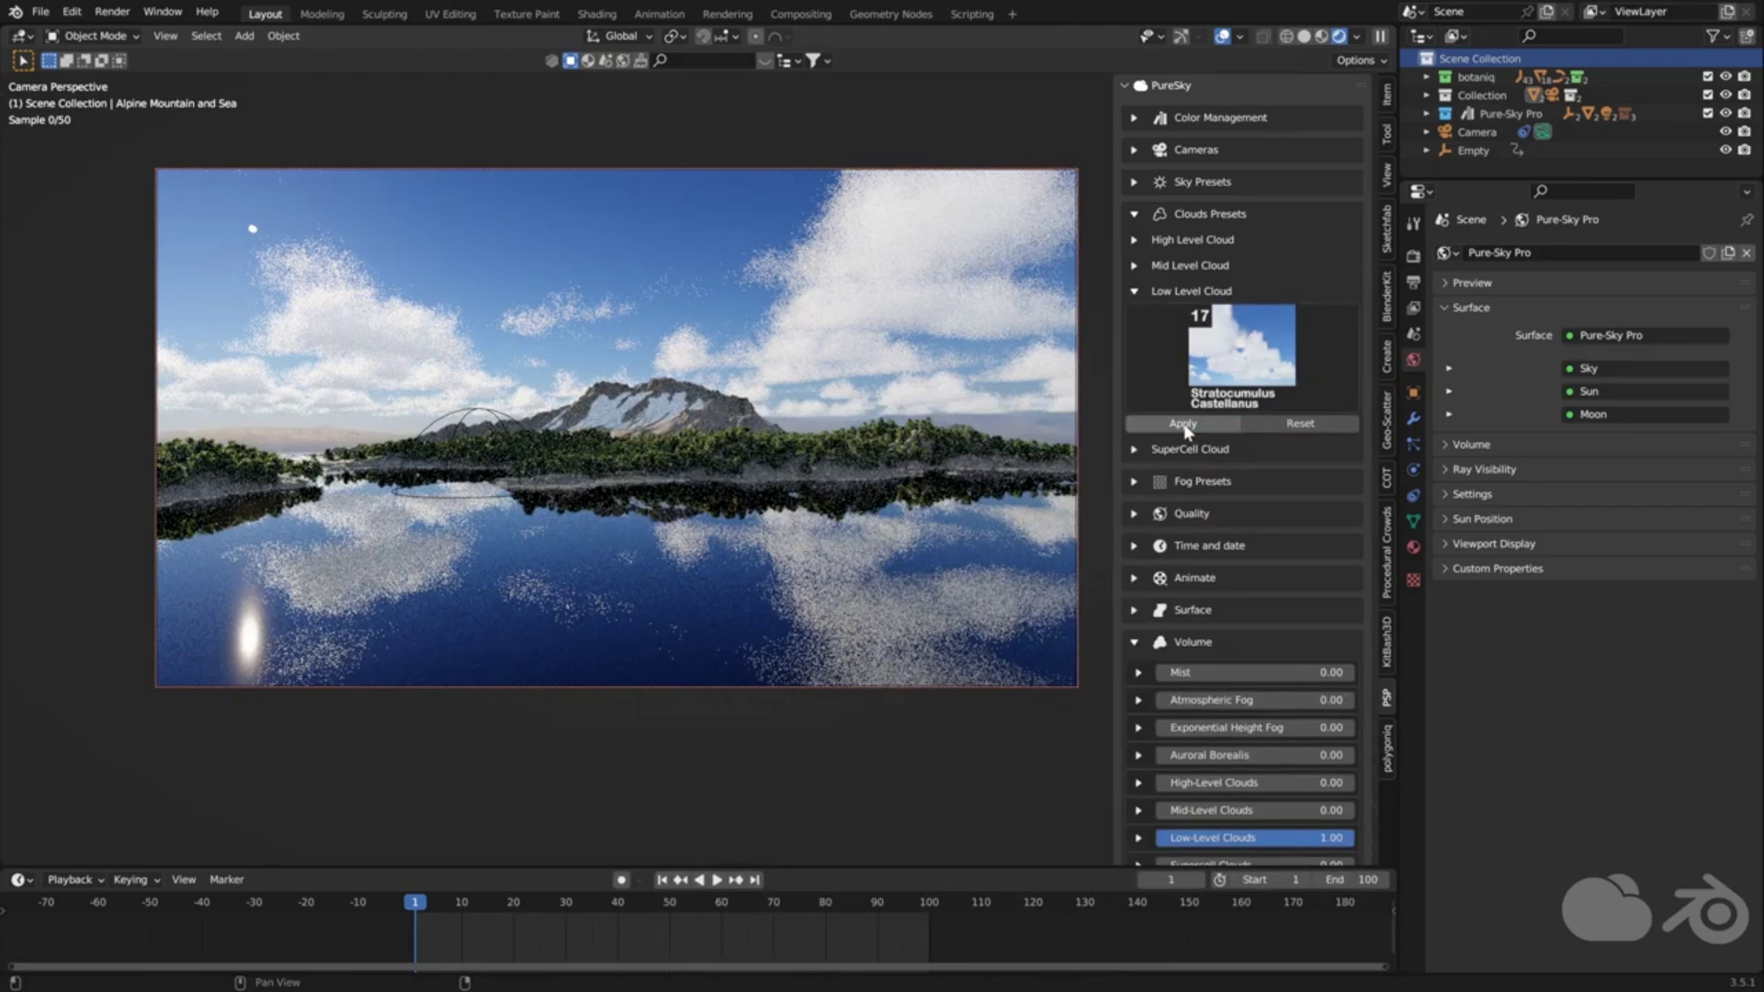
click(1239, 408)
click(1307, 648)
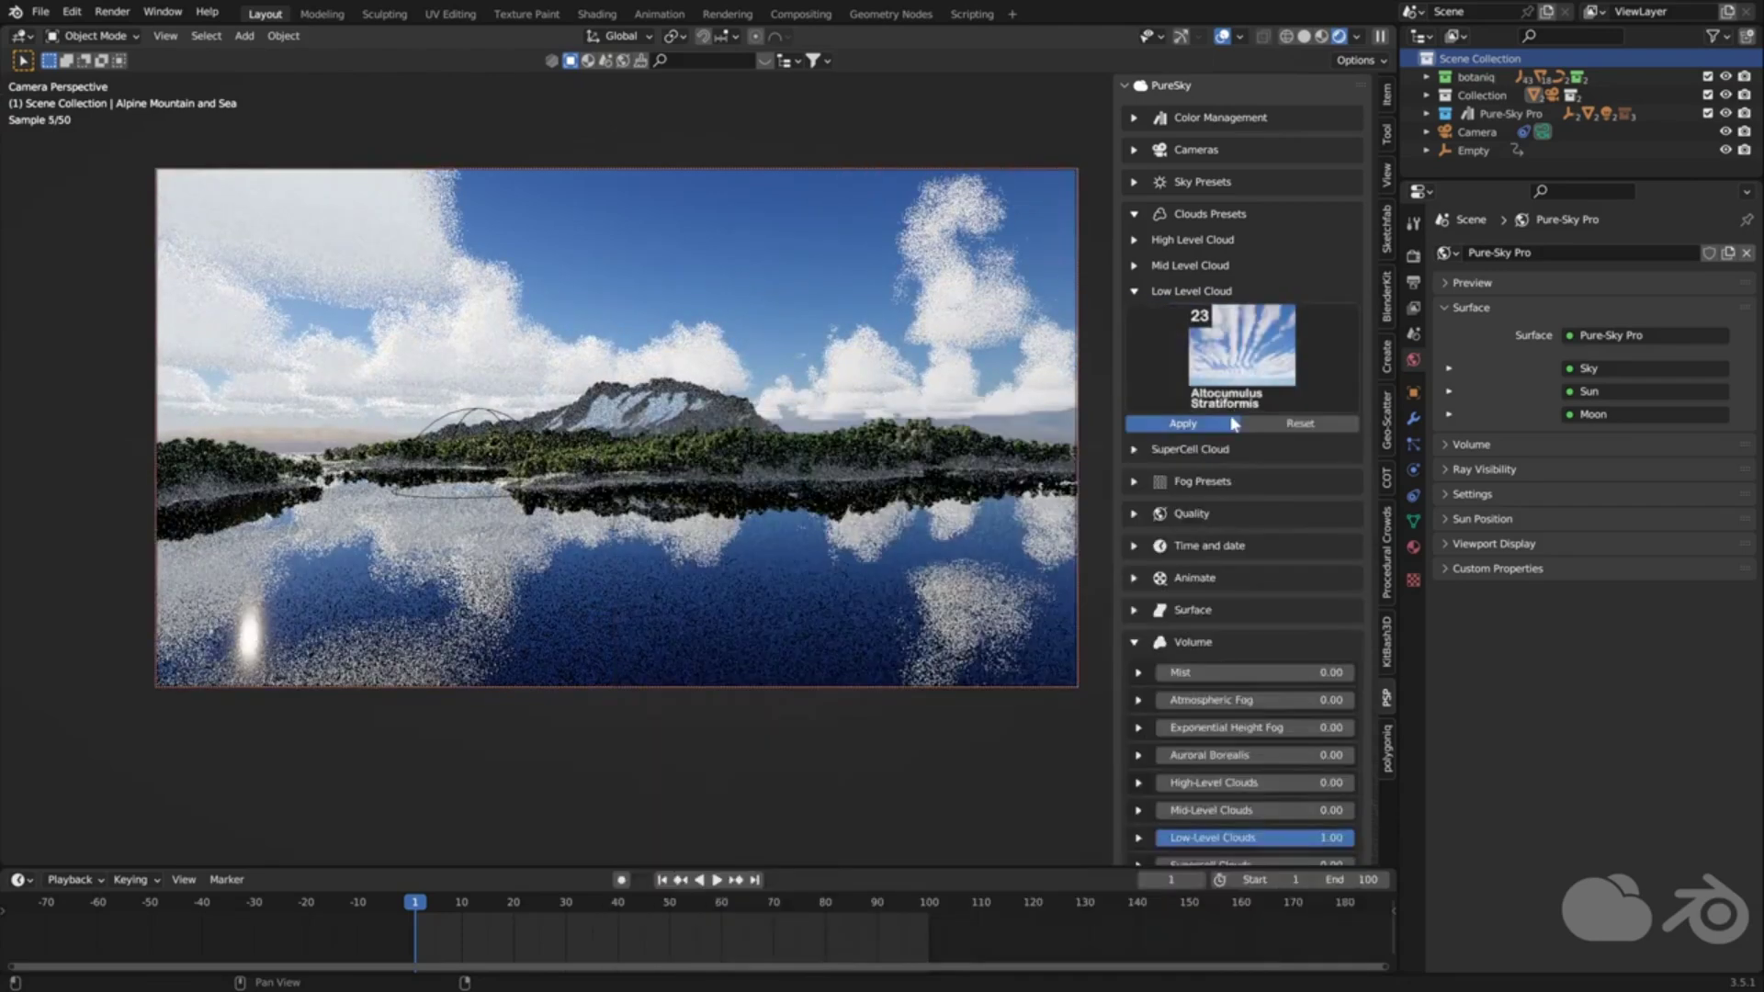
click(1260, 378)
click(1212, 735)
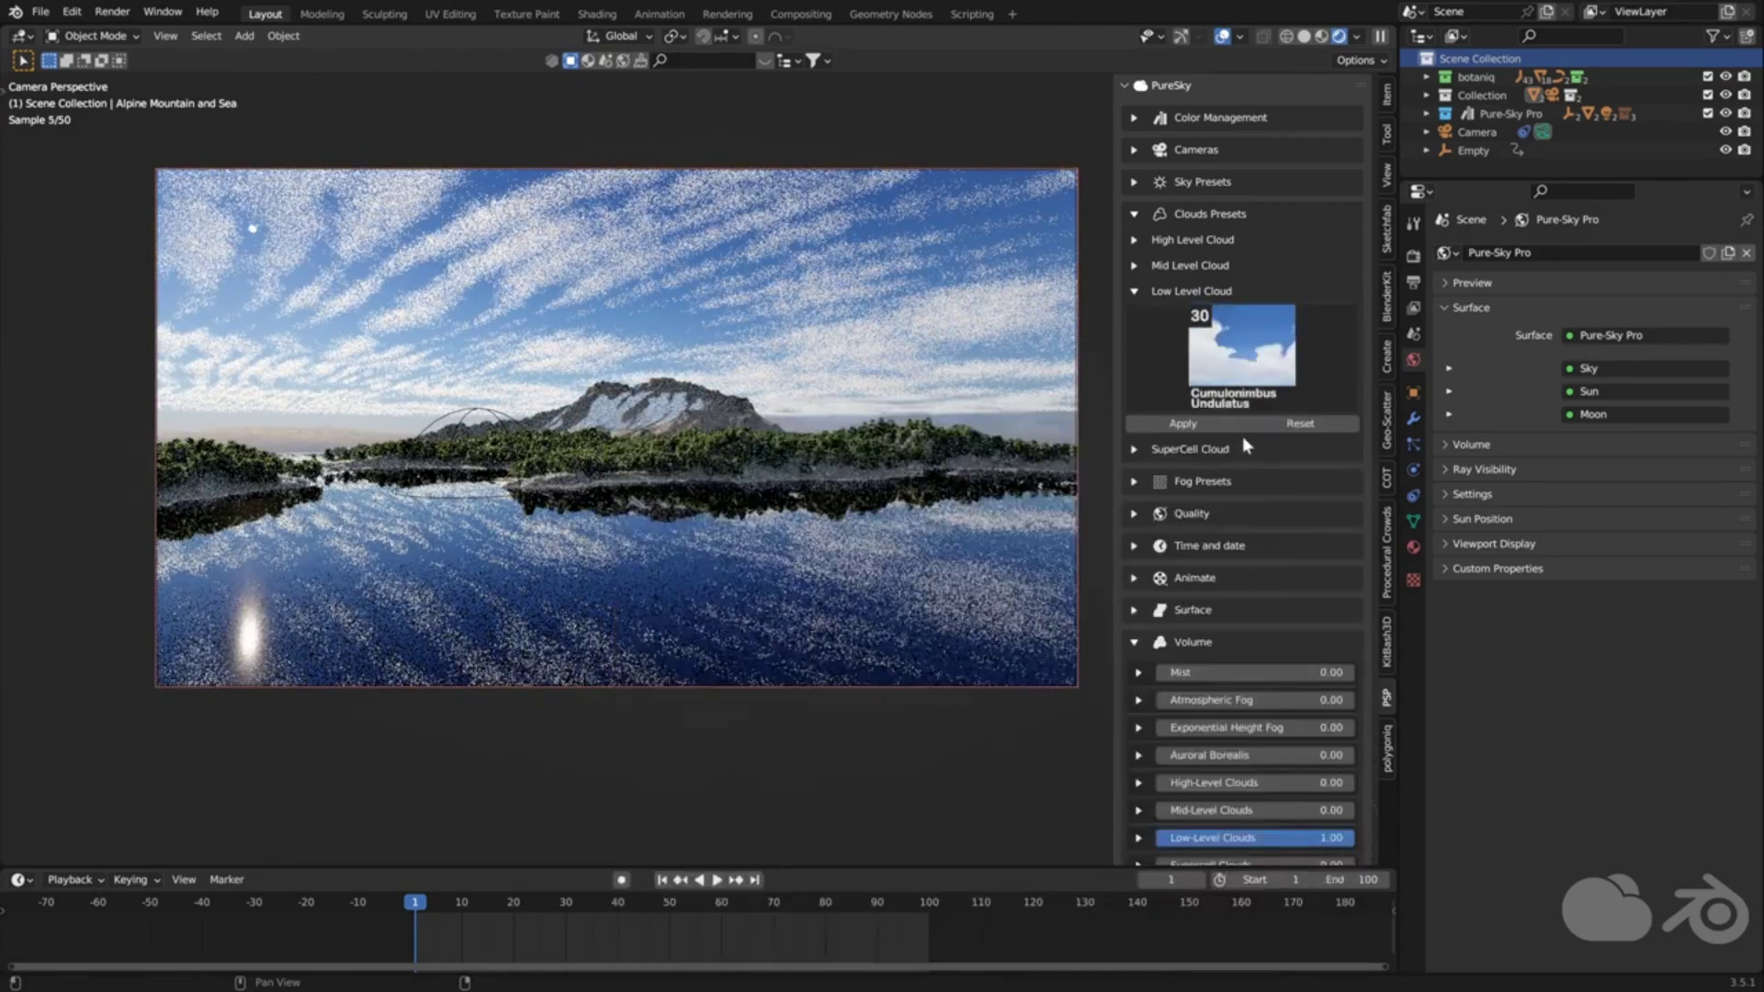
click(1245, 363)
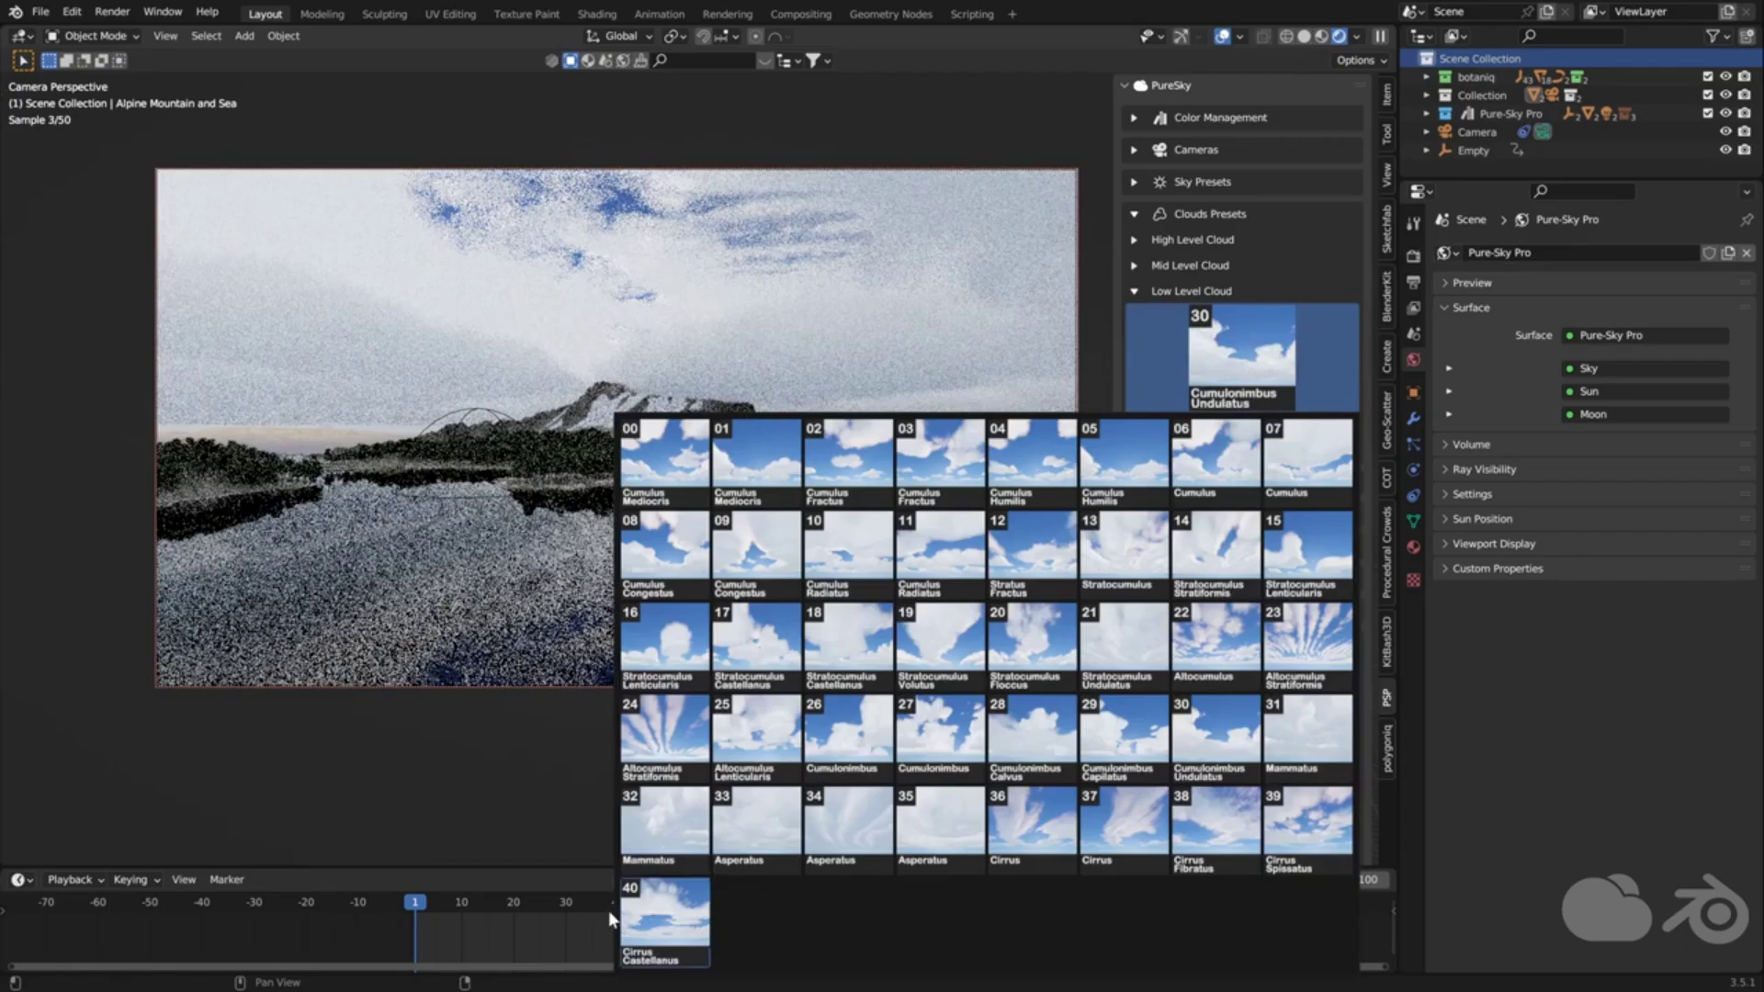
click(643, 919)
click(1220, 390)
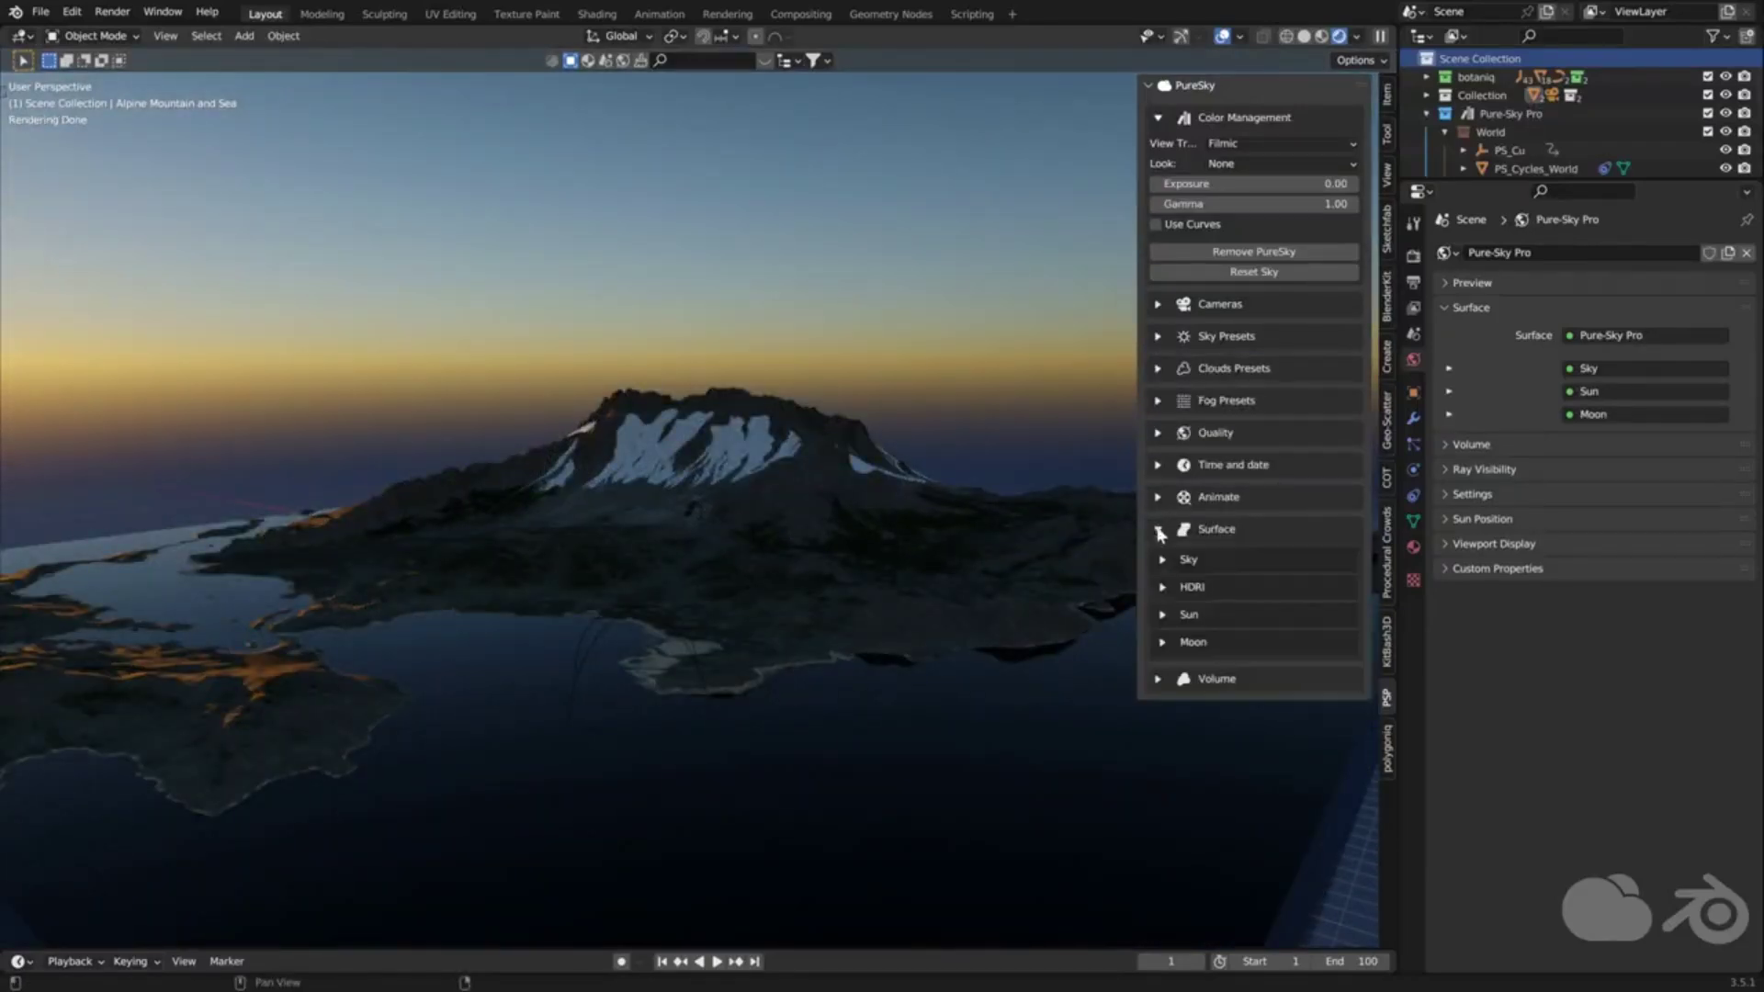
Expand Surface > HDRI and load an HDRI file from the Downloads folder as the backdrop
click(1165, 585)
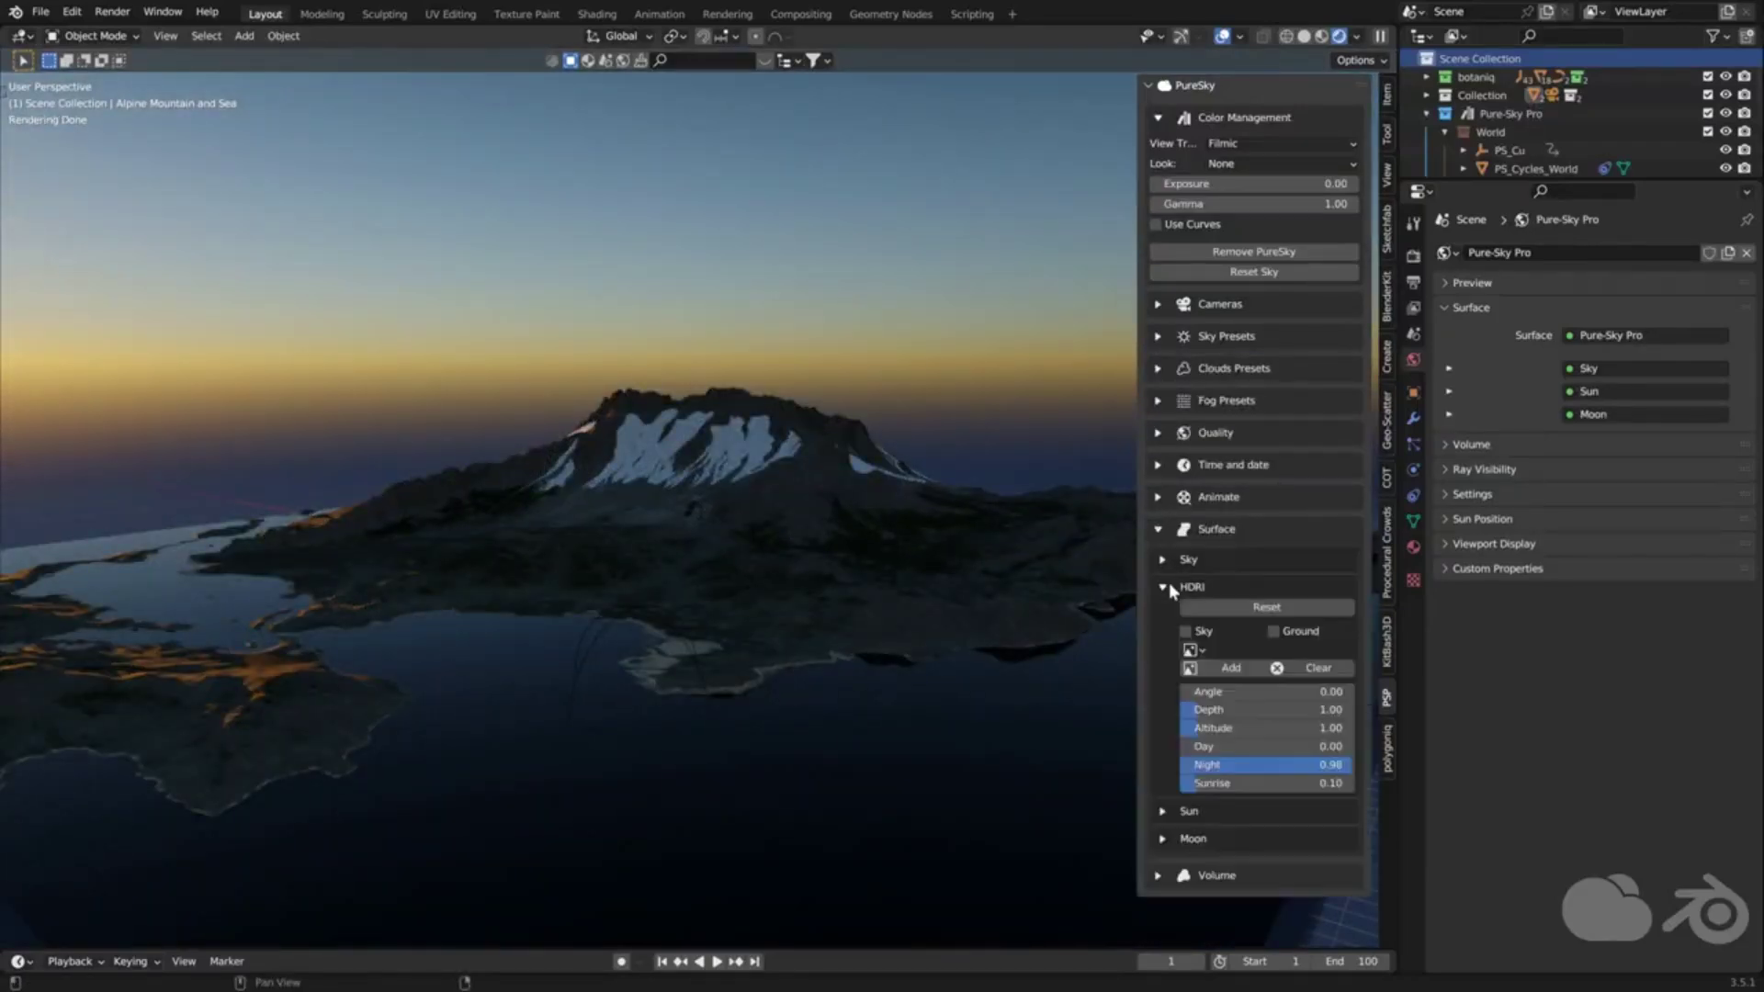
click(1247, 670)
click(474, 400)
scroll(925, 562, down, 6)
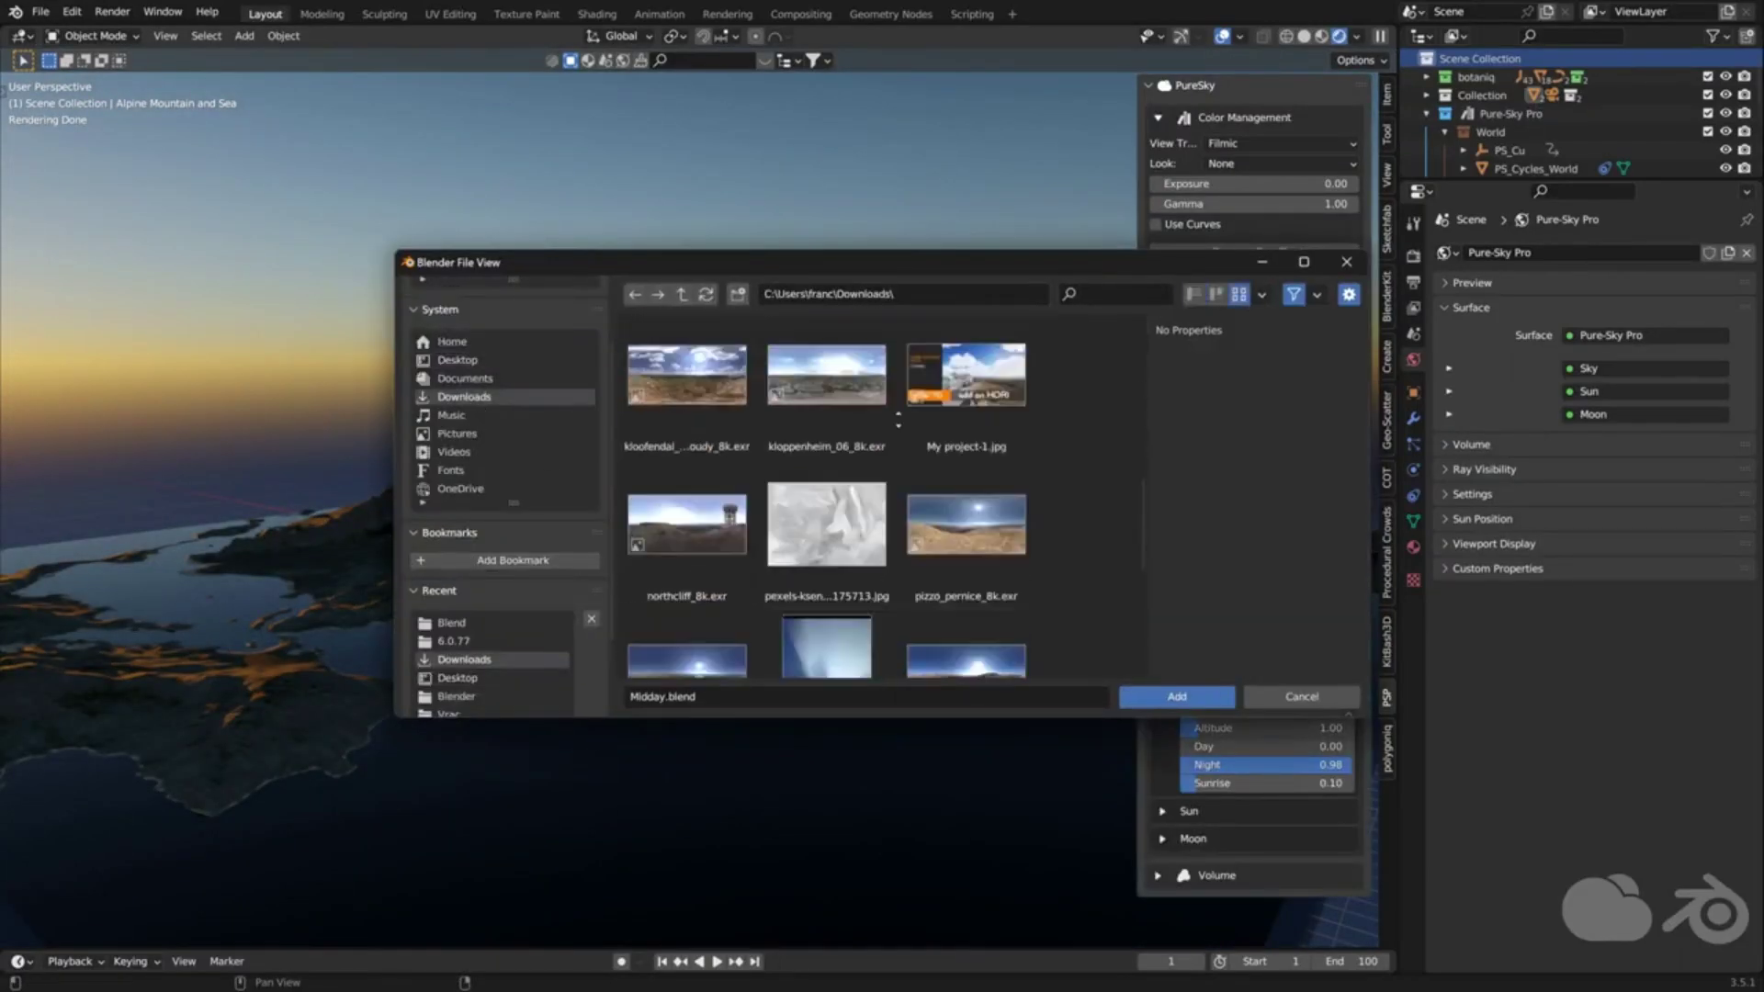
double_click(708, 393)
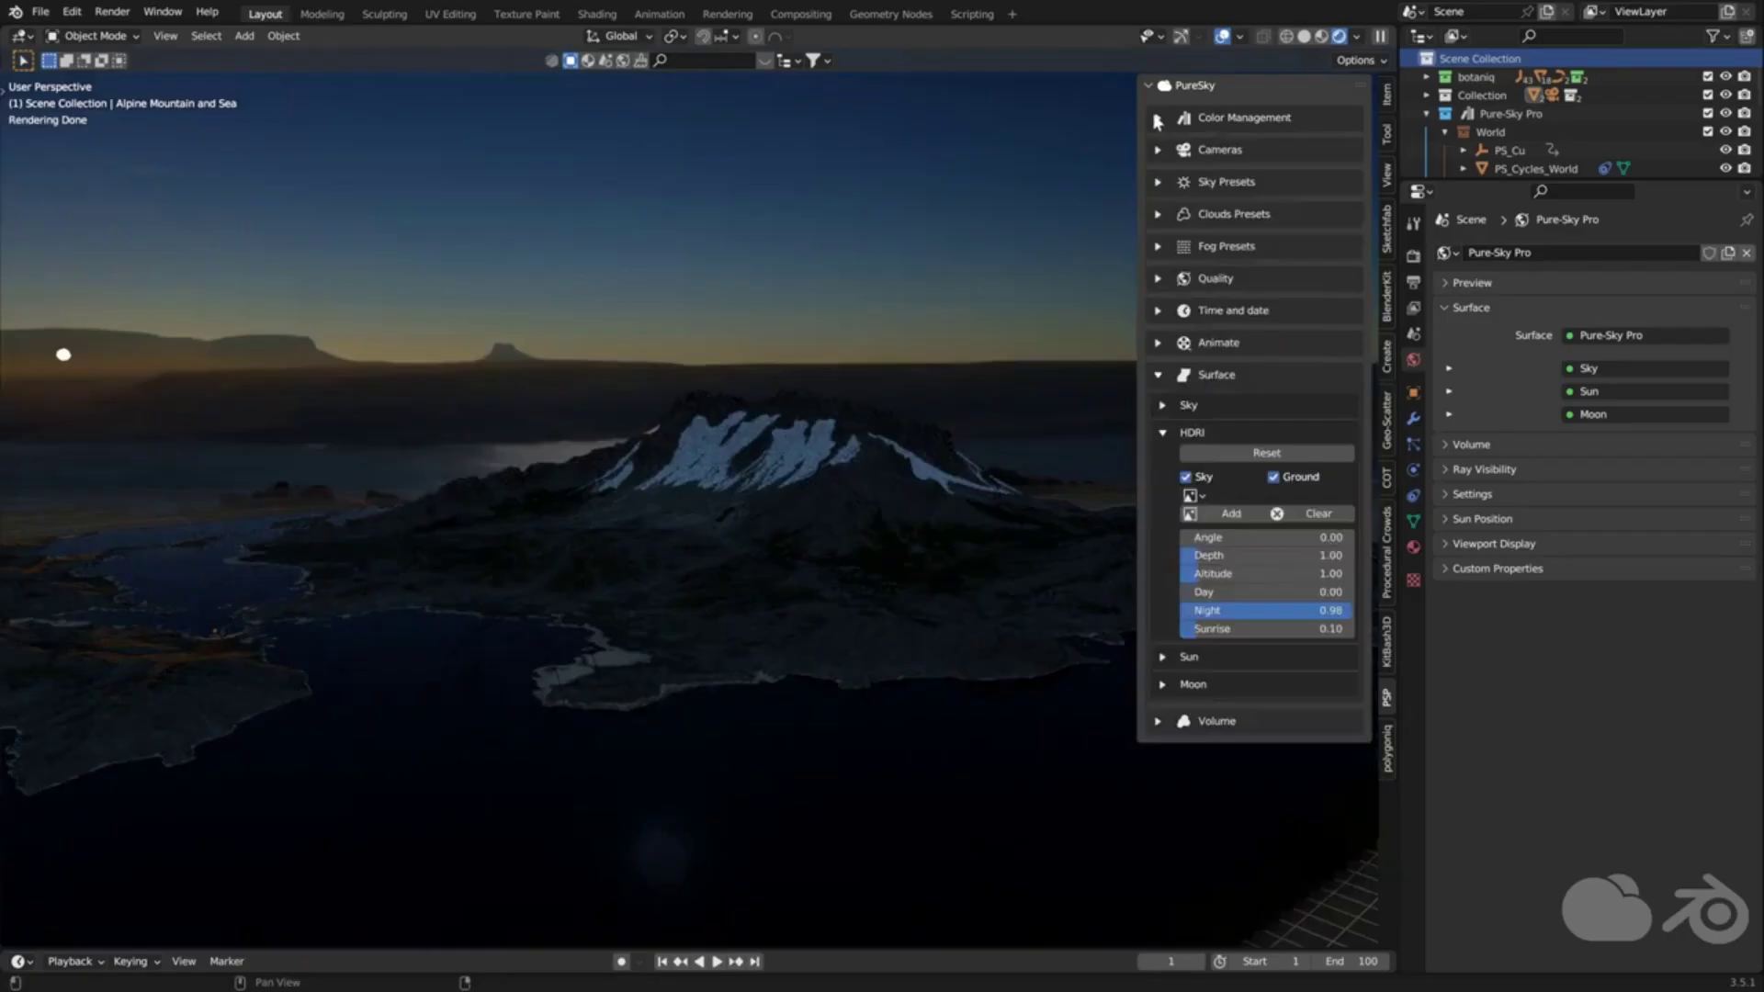
Look for the Curves to Mesh add-on file in the Add-ons preferences, then cancel the browser
key(g)
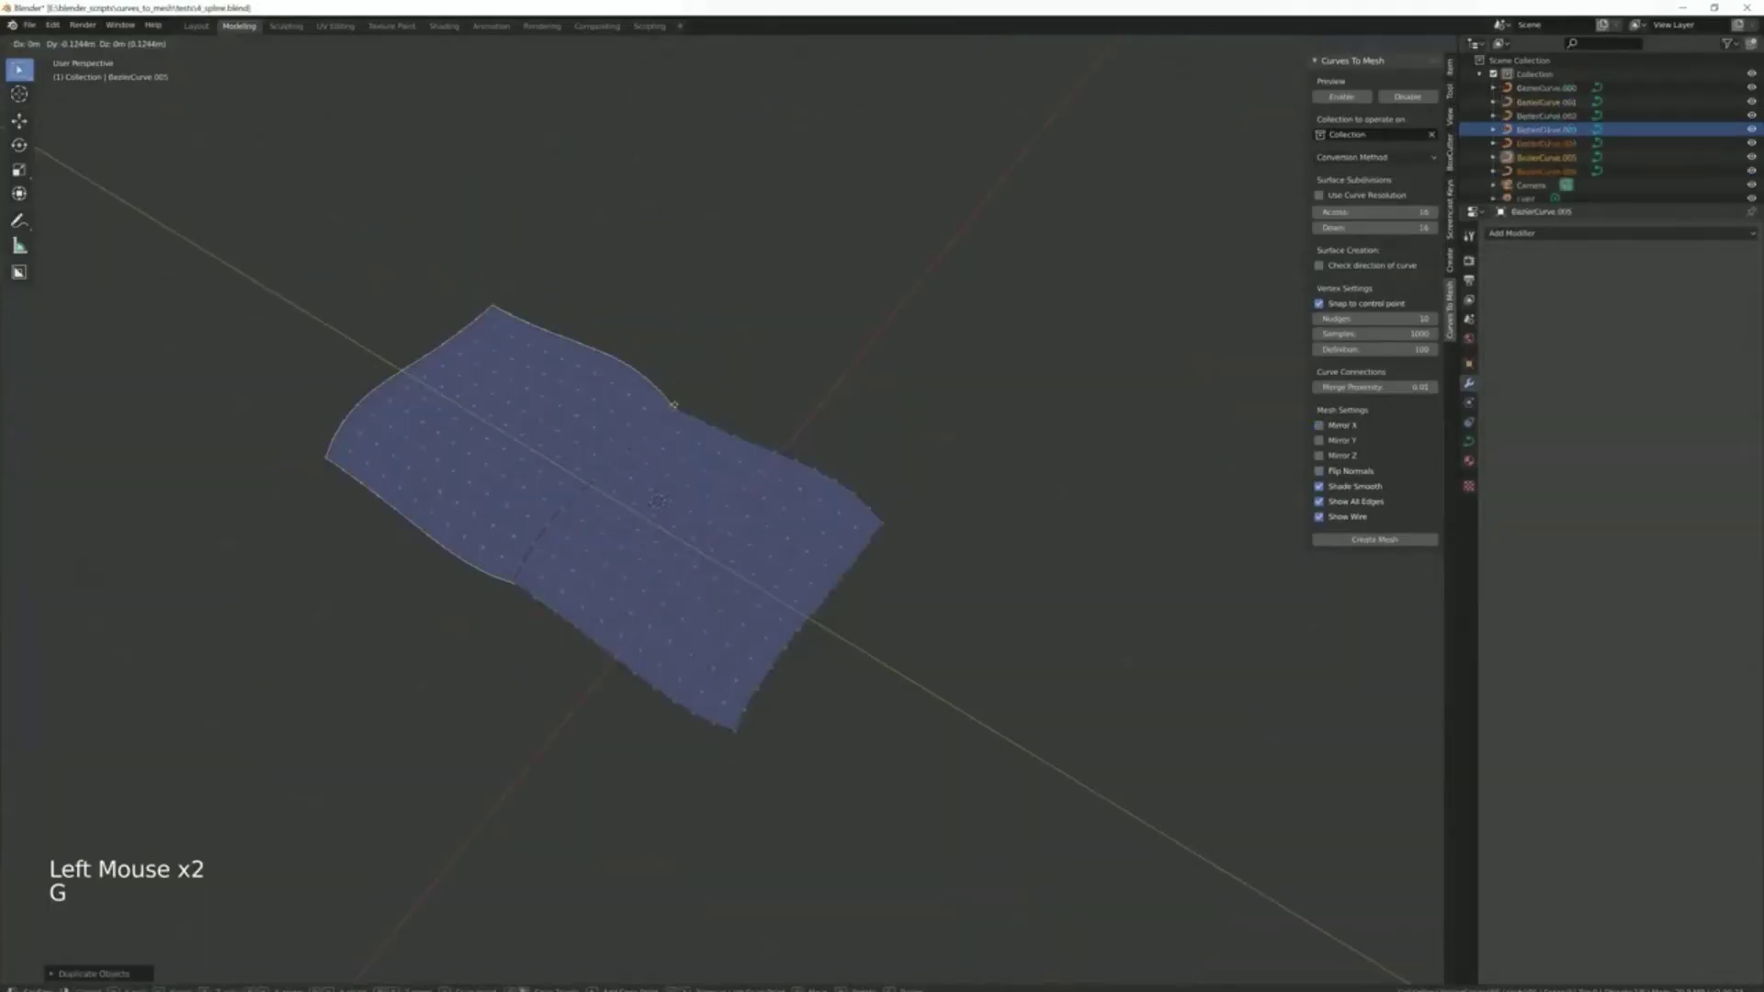
middle_click(666, 493)
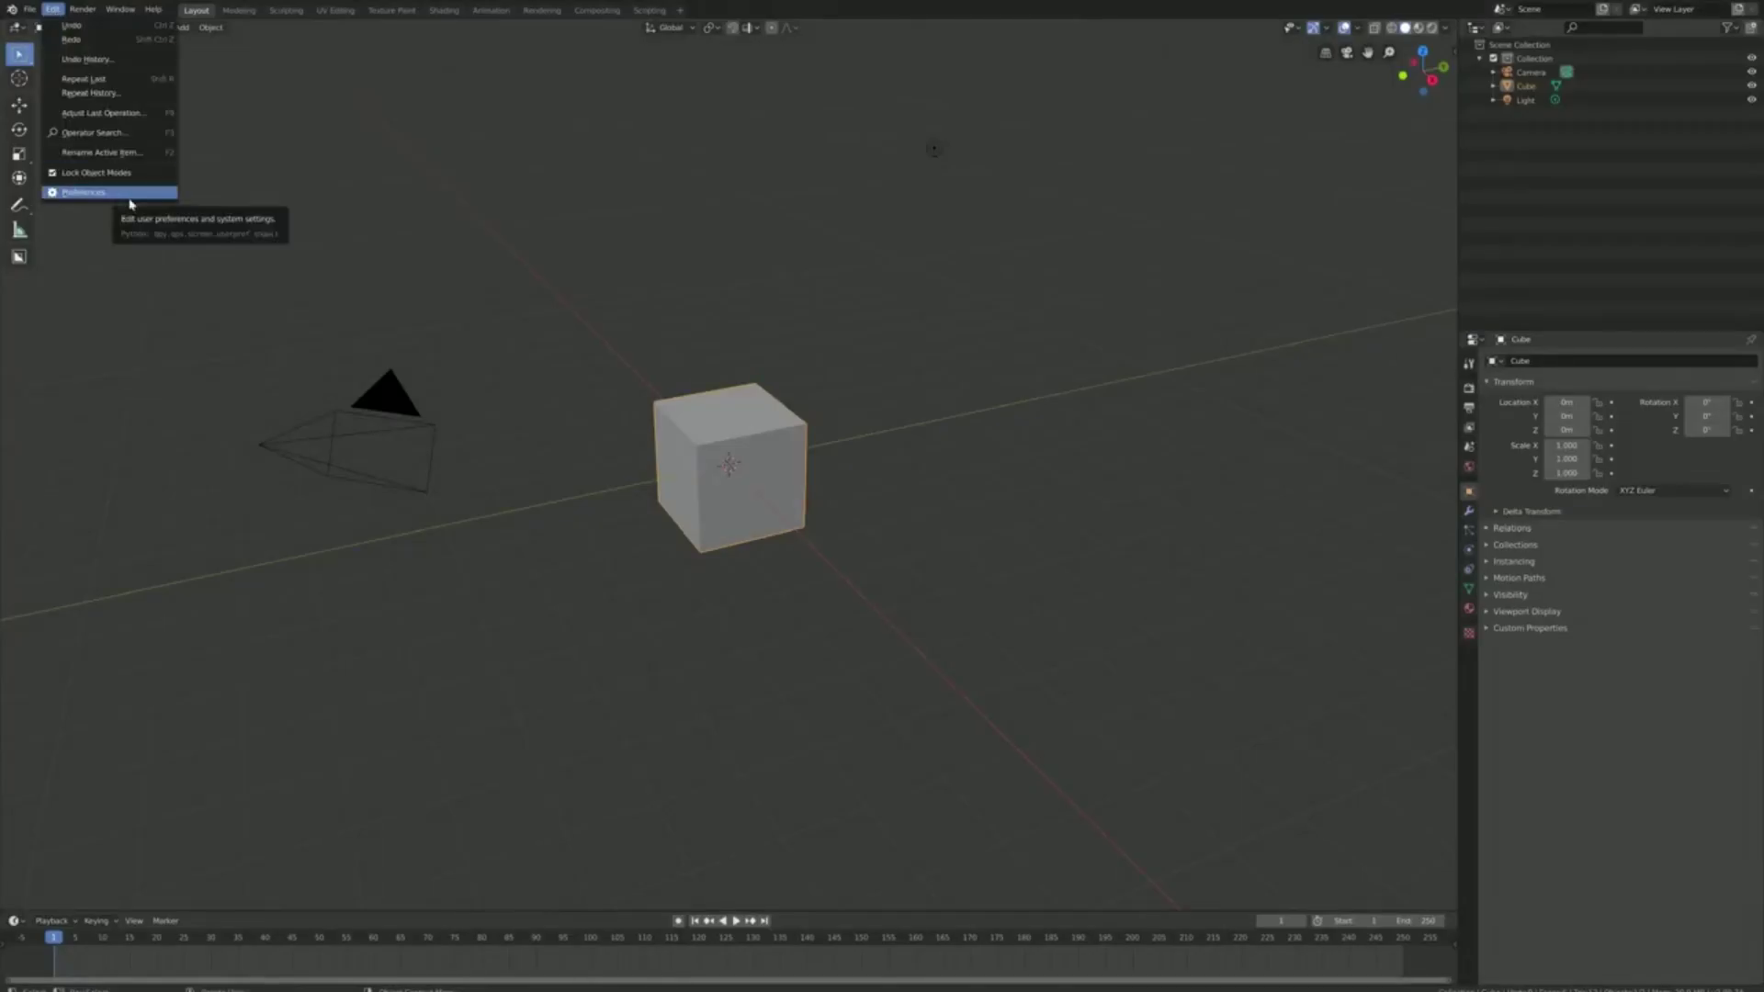
click(175, 193)
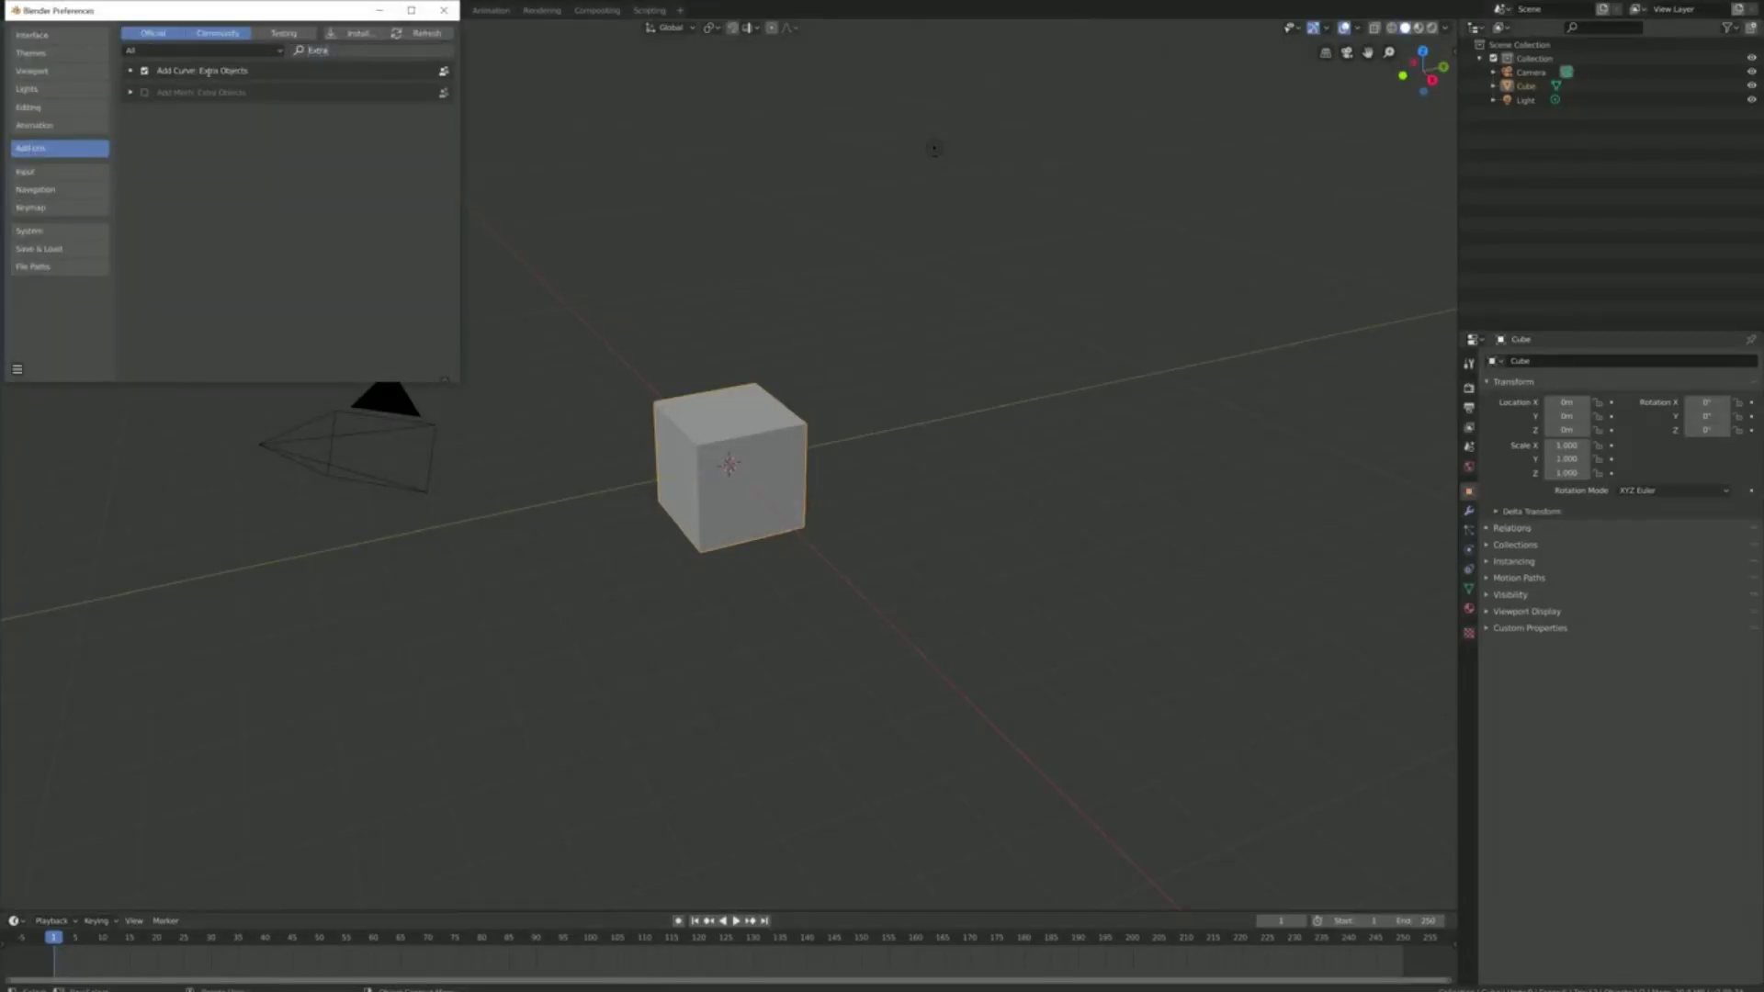
click(356, 33)
click(899, 61)
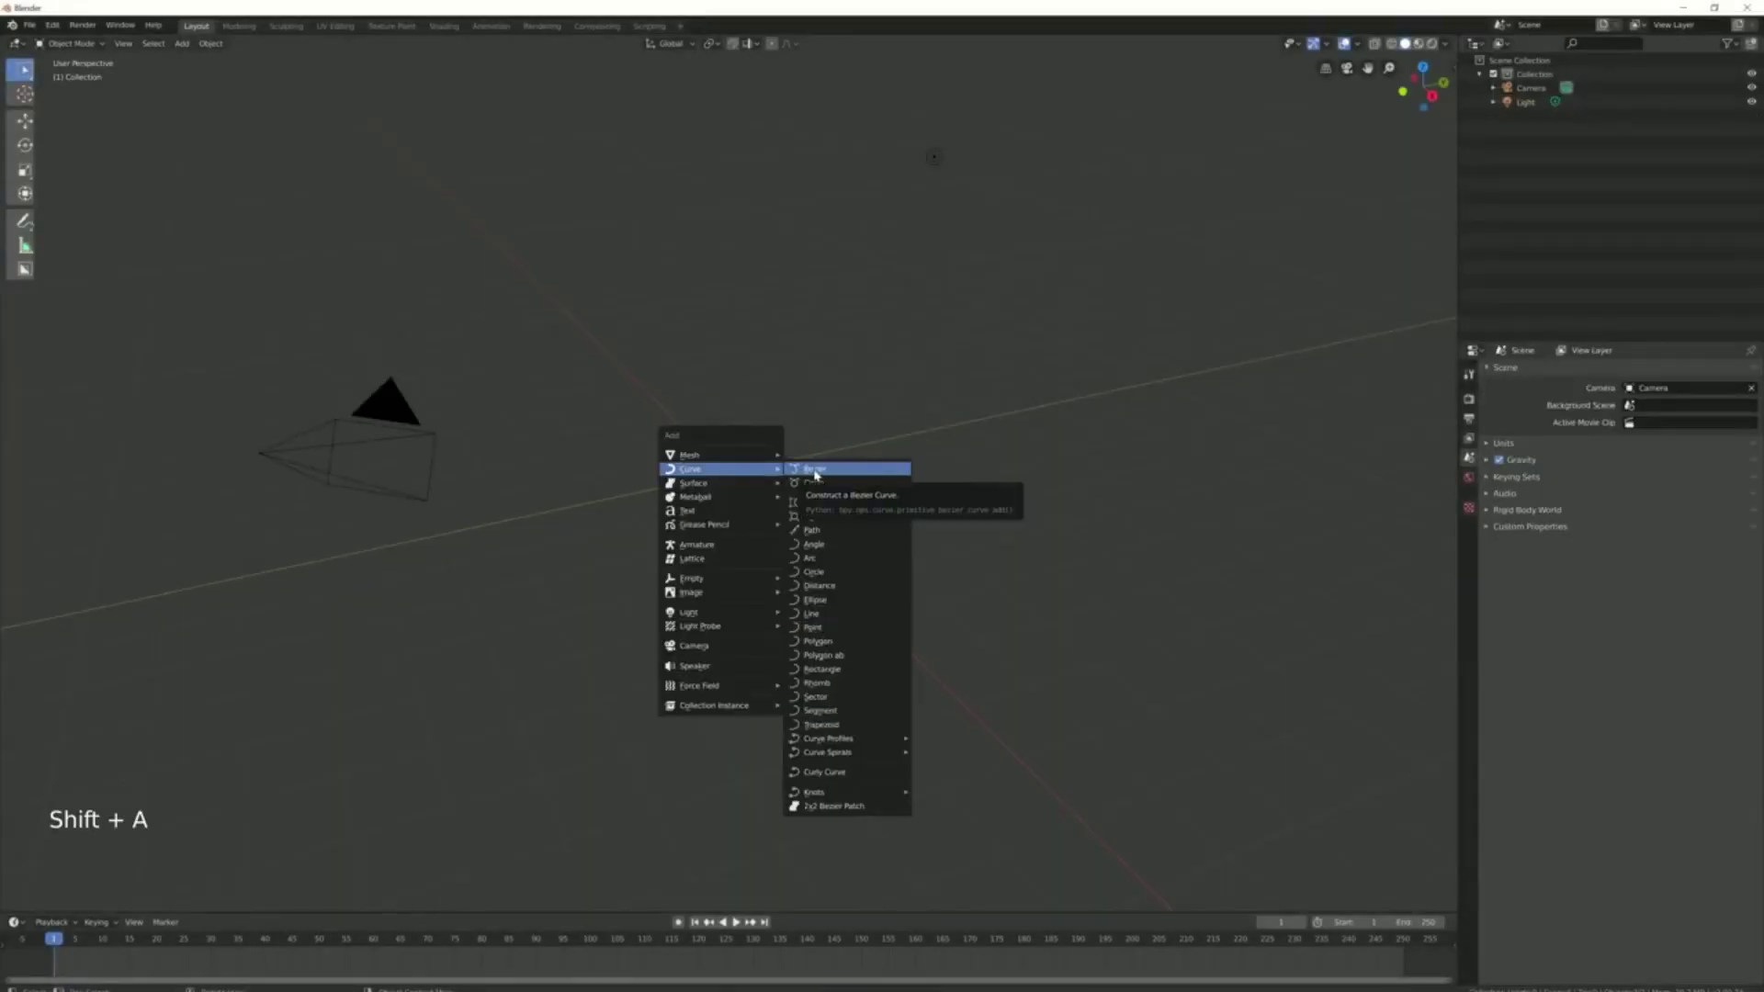
Add a Bezier curve, preview its surface mesh and reshape it by moving curve points
click(814, 469)
scroll(740, 479, up, 8)
middle_drag(763, 473, 740, 479)
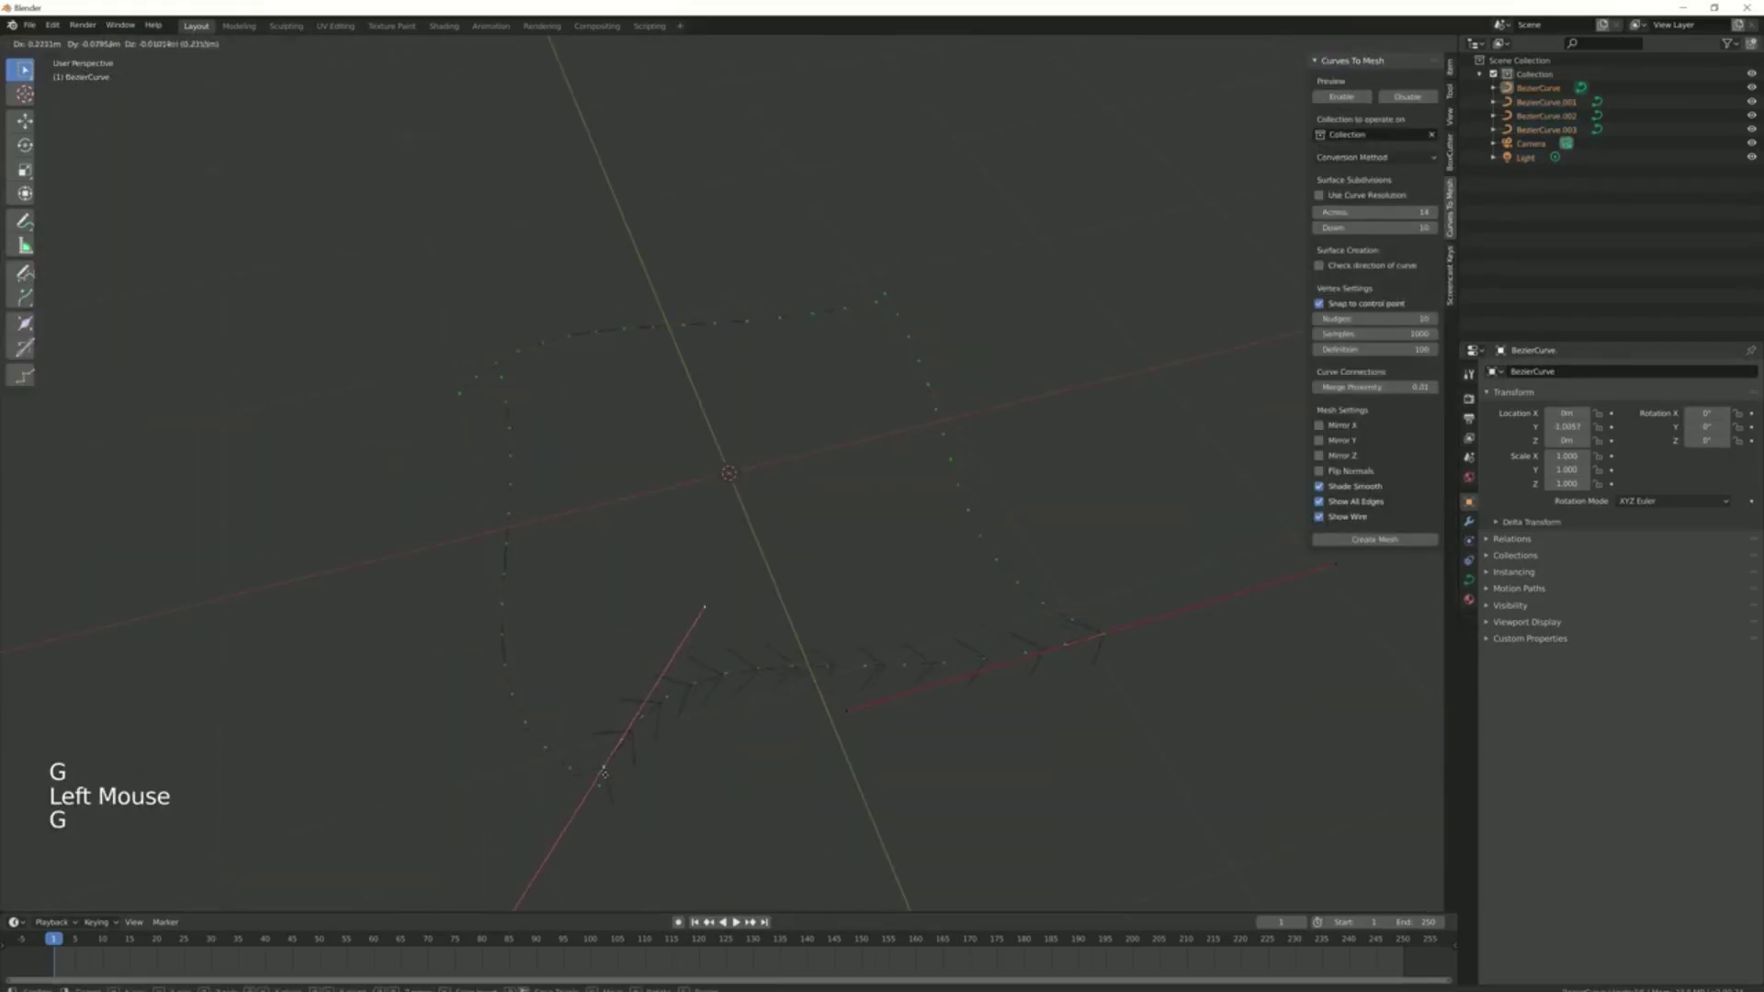
key(Tab)
key(Tab)
click(878, 296)
key(g)
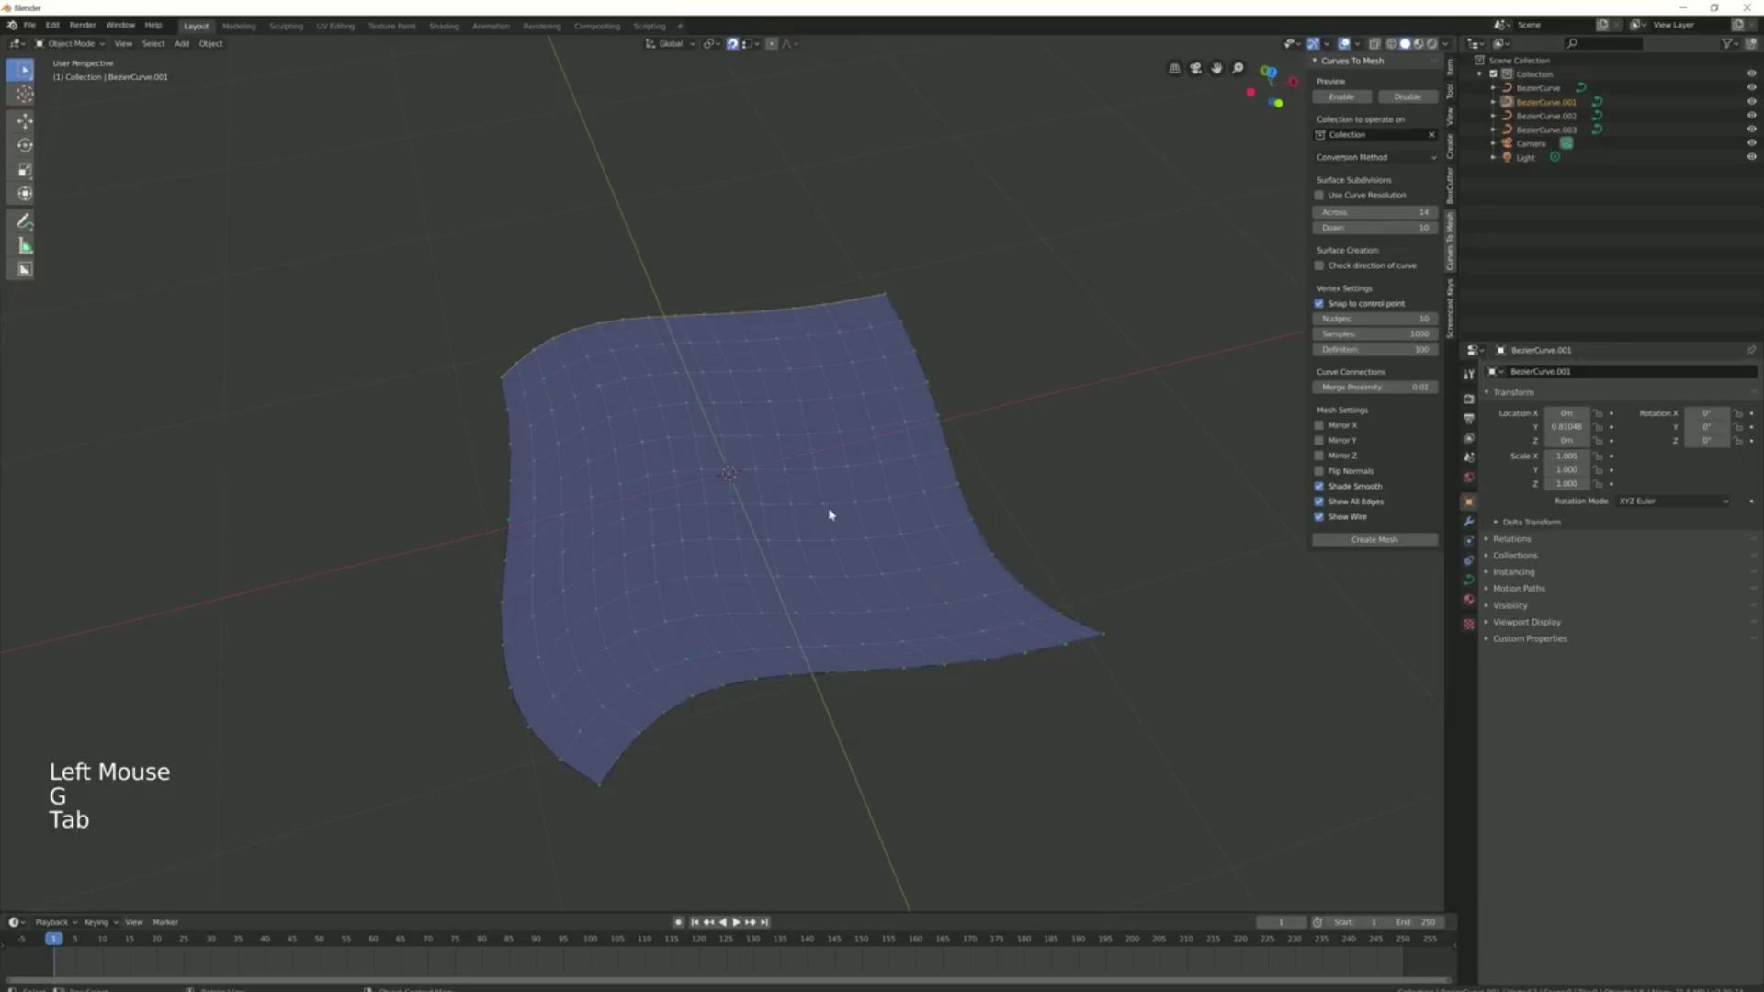
middle_drag(747, 582, 910, 551)
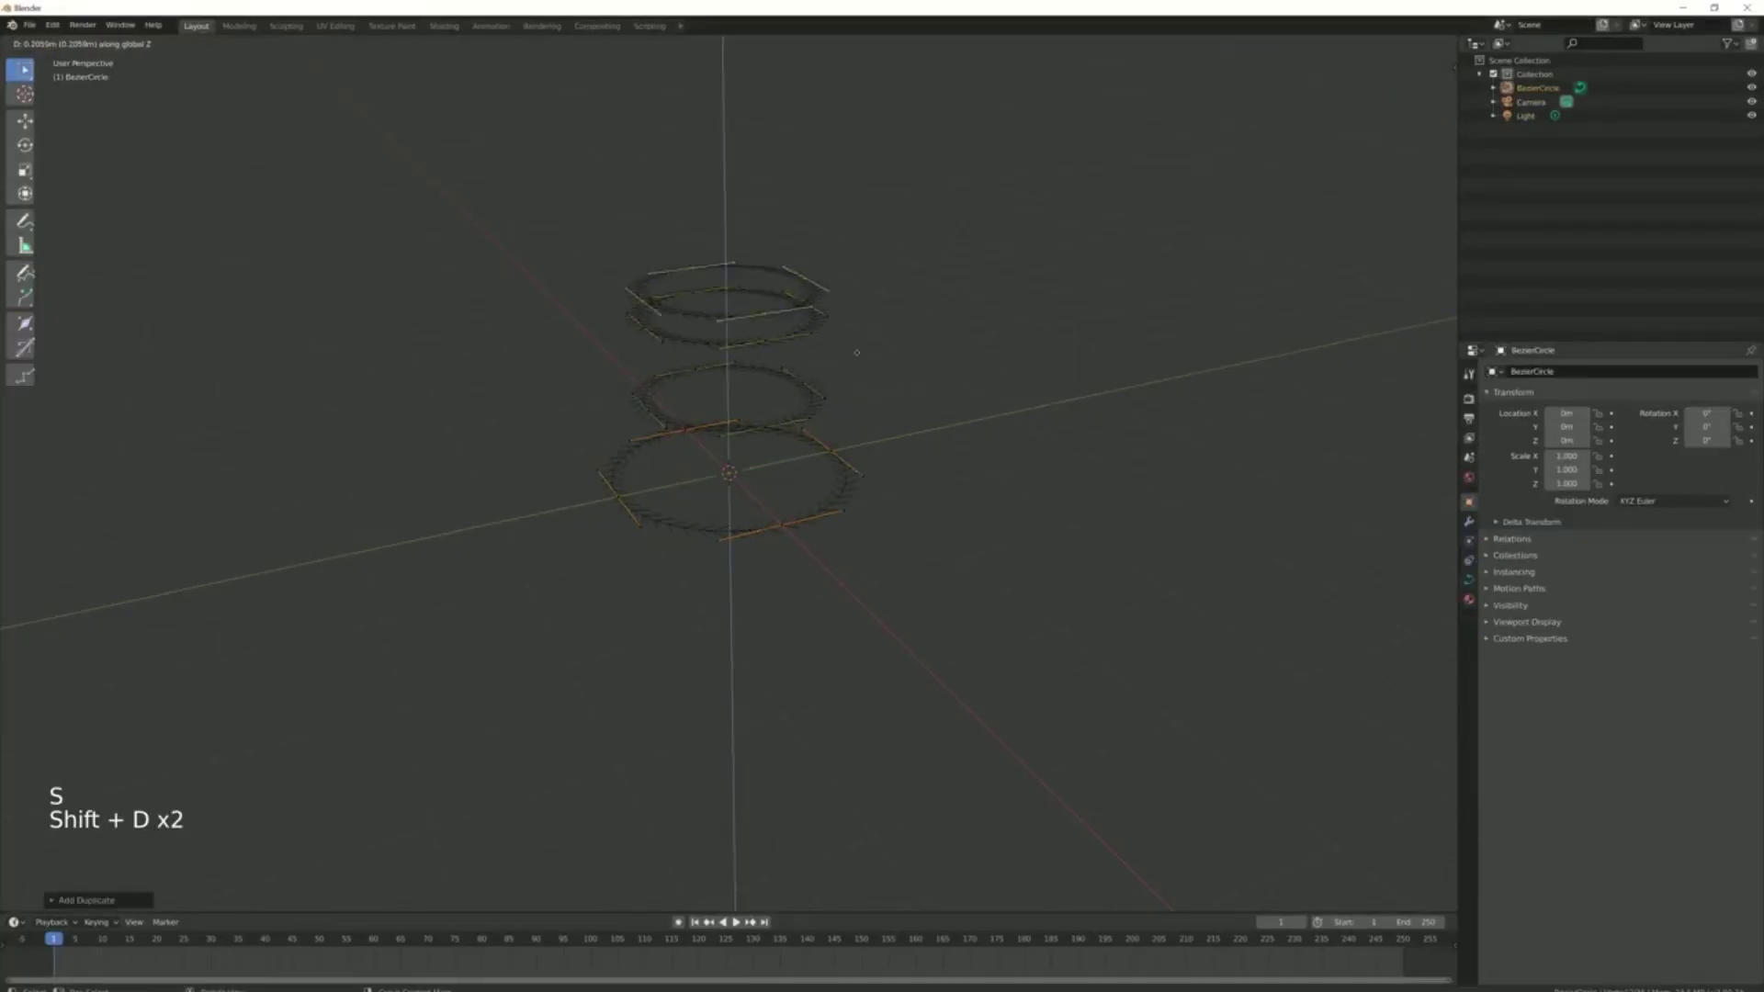
Set the Conversion Method to Profiles to Mesh and enter Edit Mode on the circle curves
key(Tab)
middle_drag(958, 290, 1392, 394)
key(n)
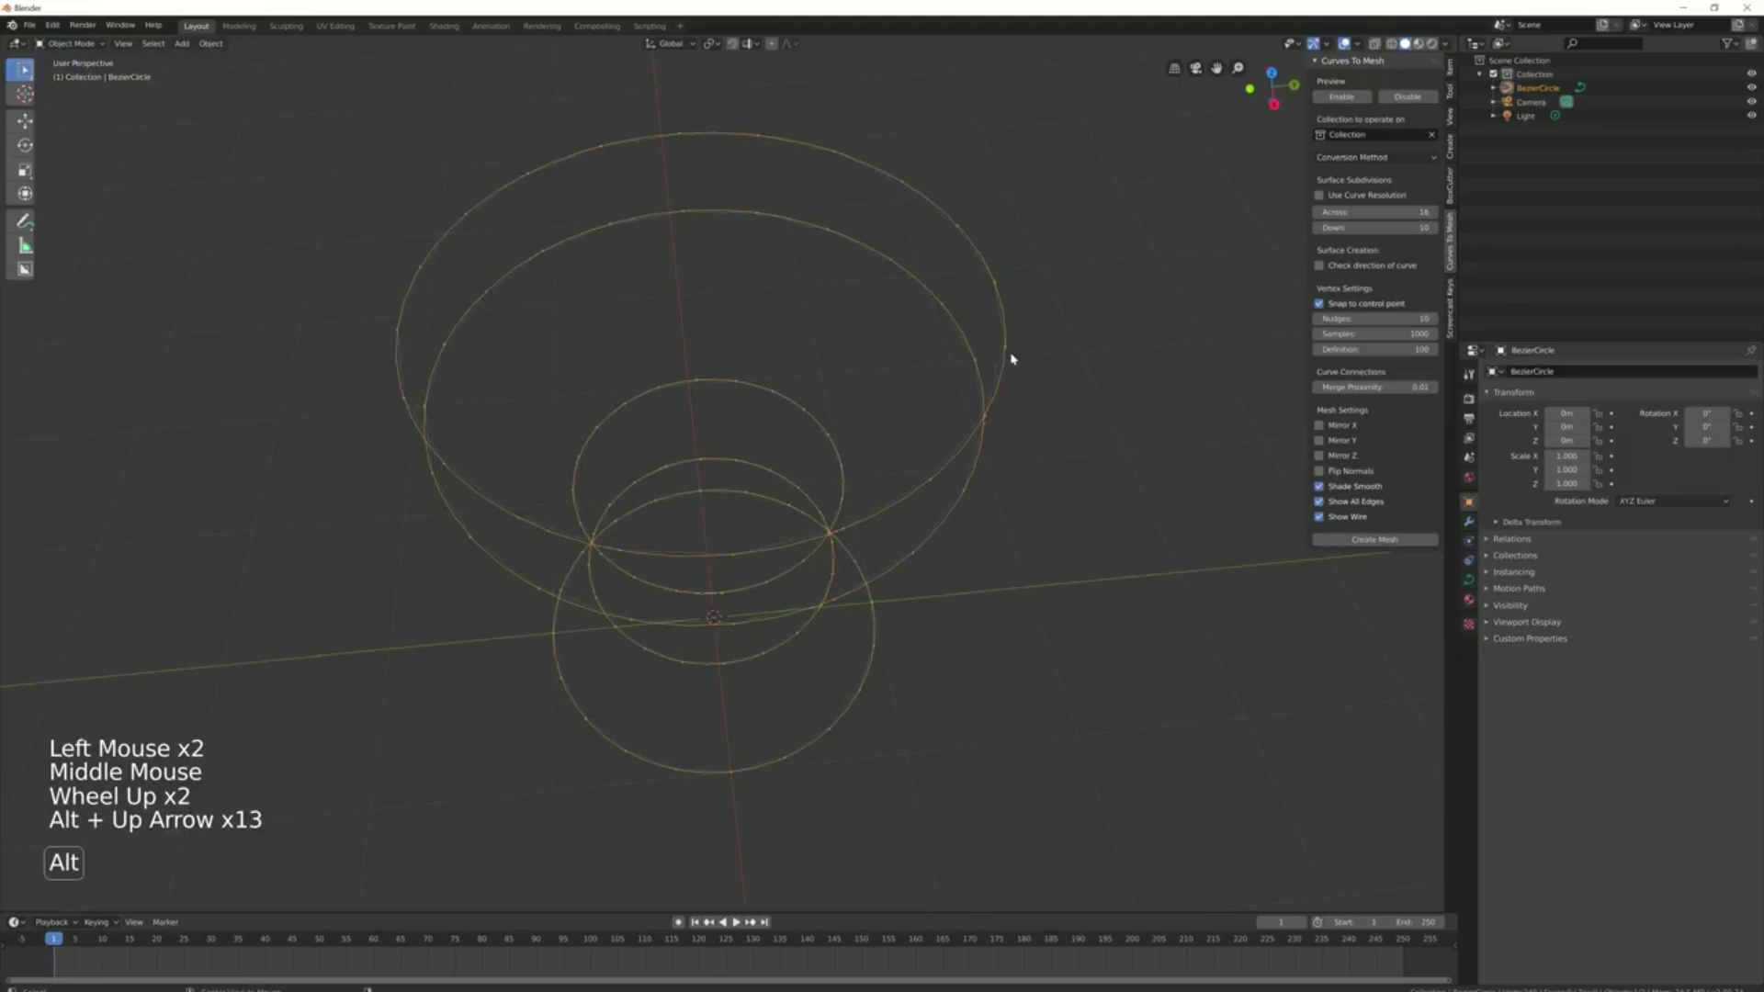
click(1434, 190)
scroll(741, 570, down, 1)
middle_drag(698, 561, 797, 621)
scroll(839, 642, up, 1)
scroll(838, 643, down, 2)
key(Tab)
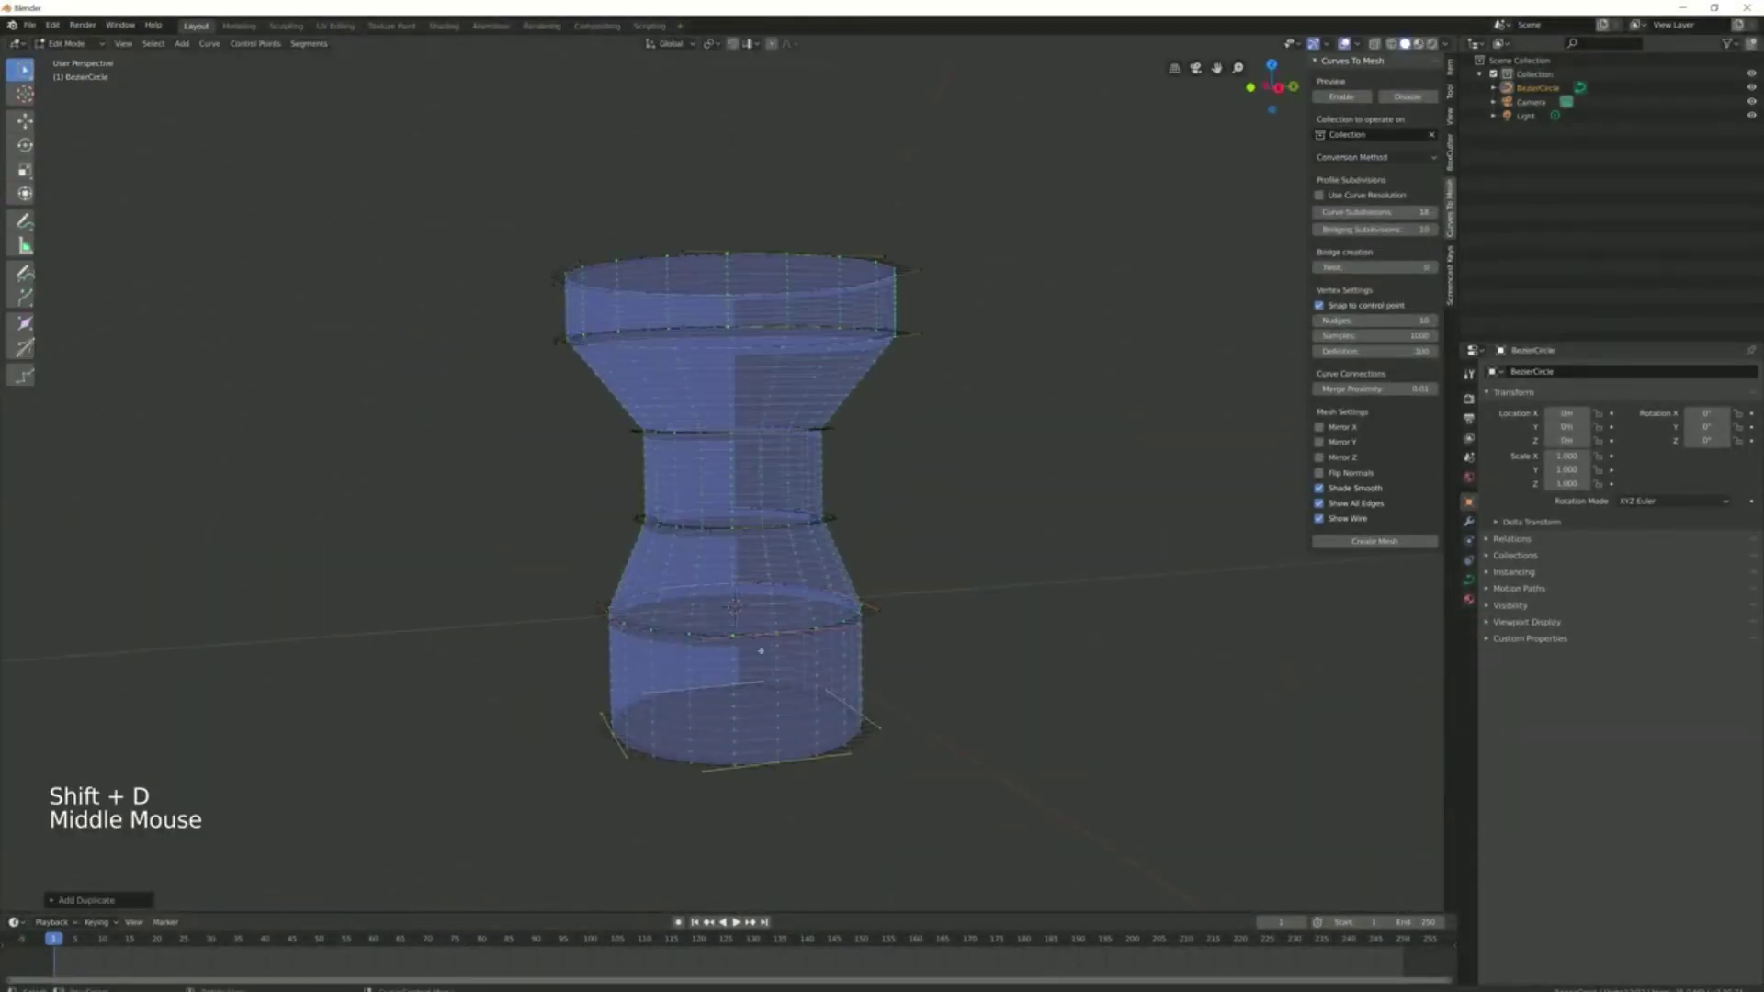
Enable vertex snapping and snap duplicated surface copies together edge to edge
key(shift+d)
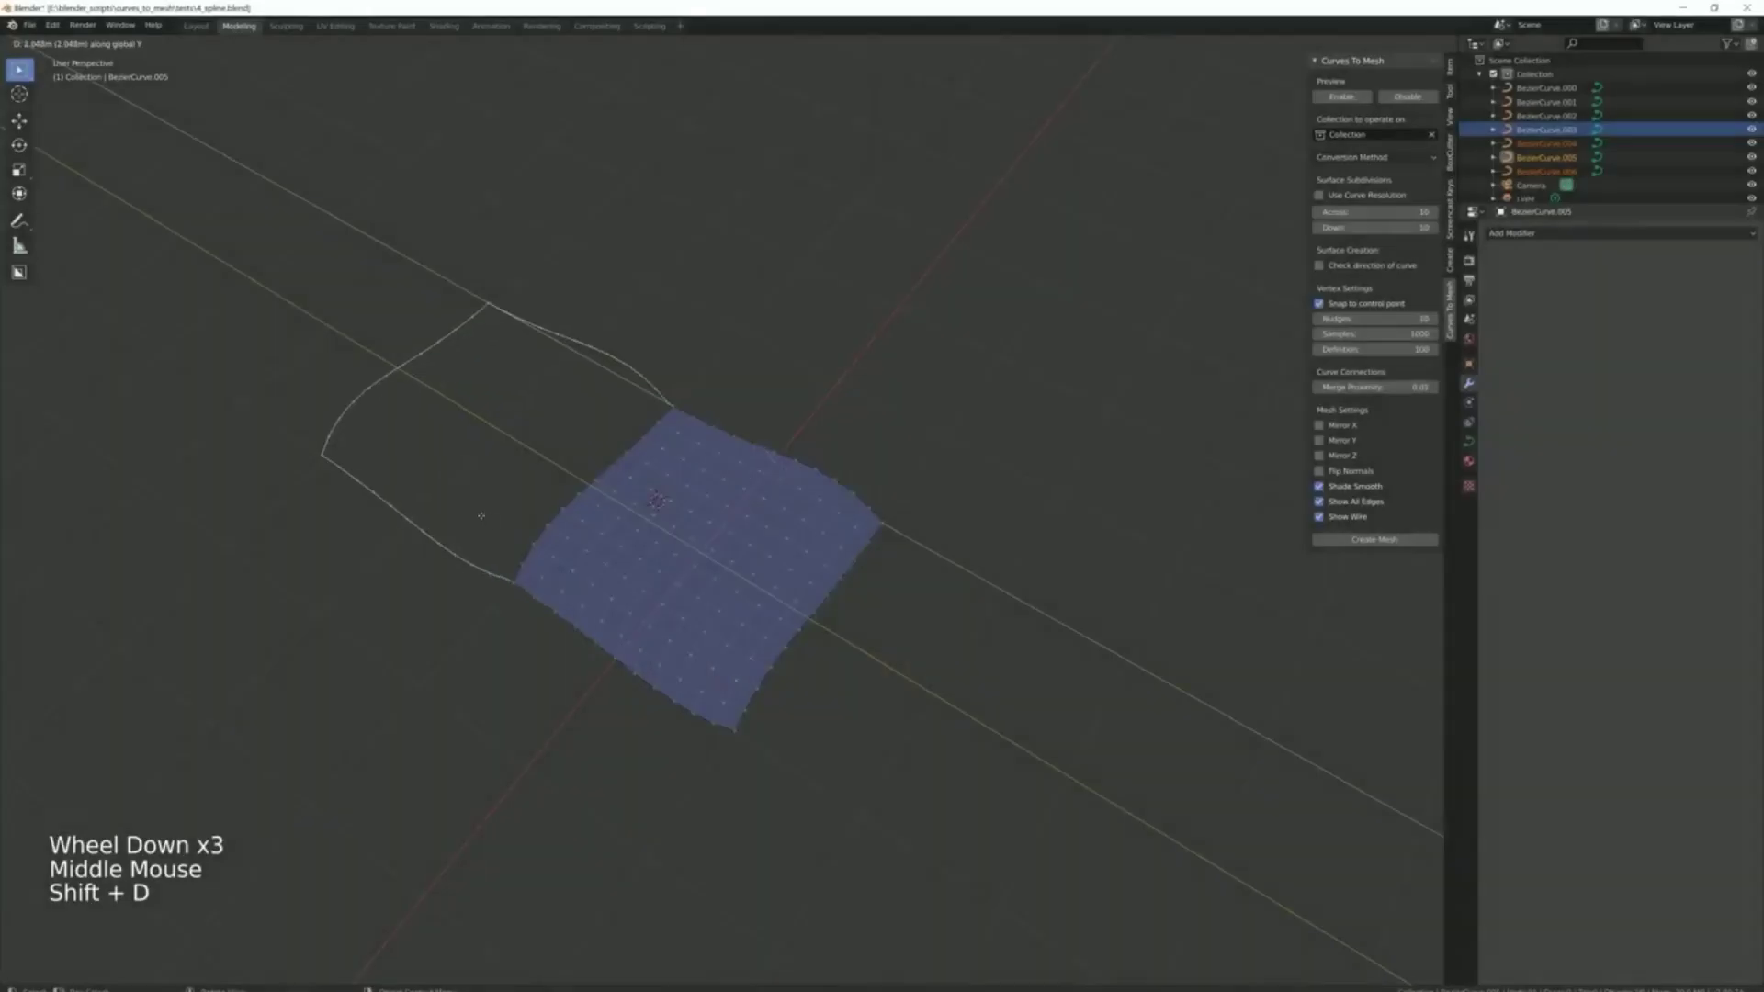
click(752, 44)
click(722, 100)
key(g)
click(646, 437)
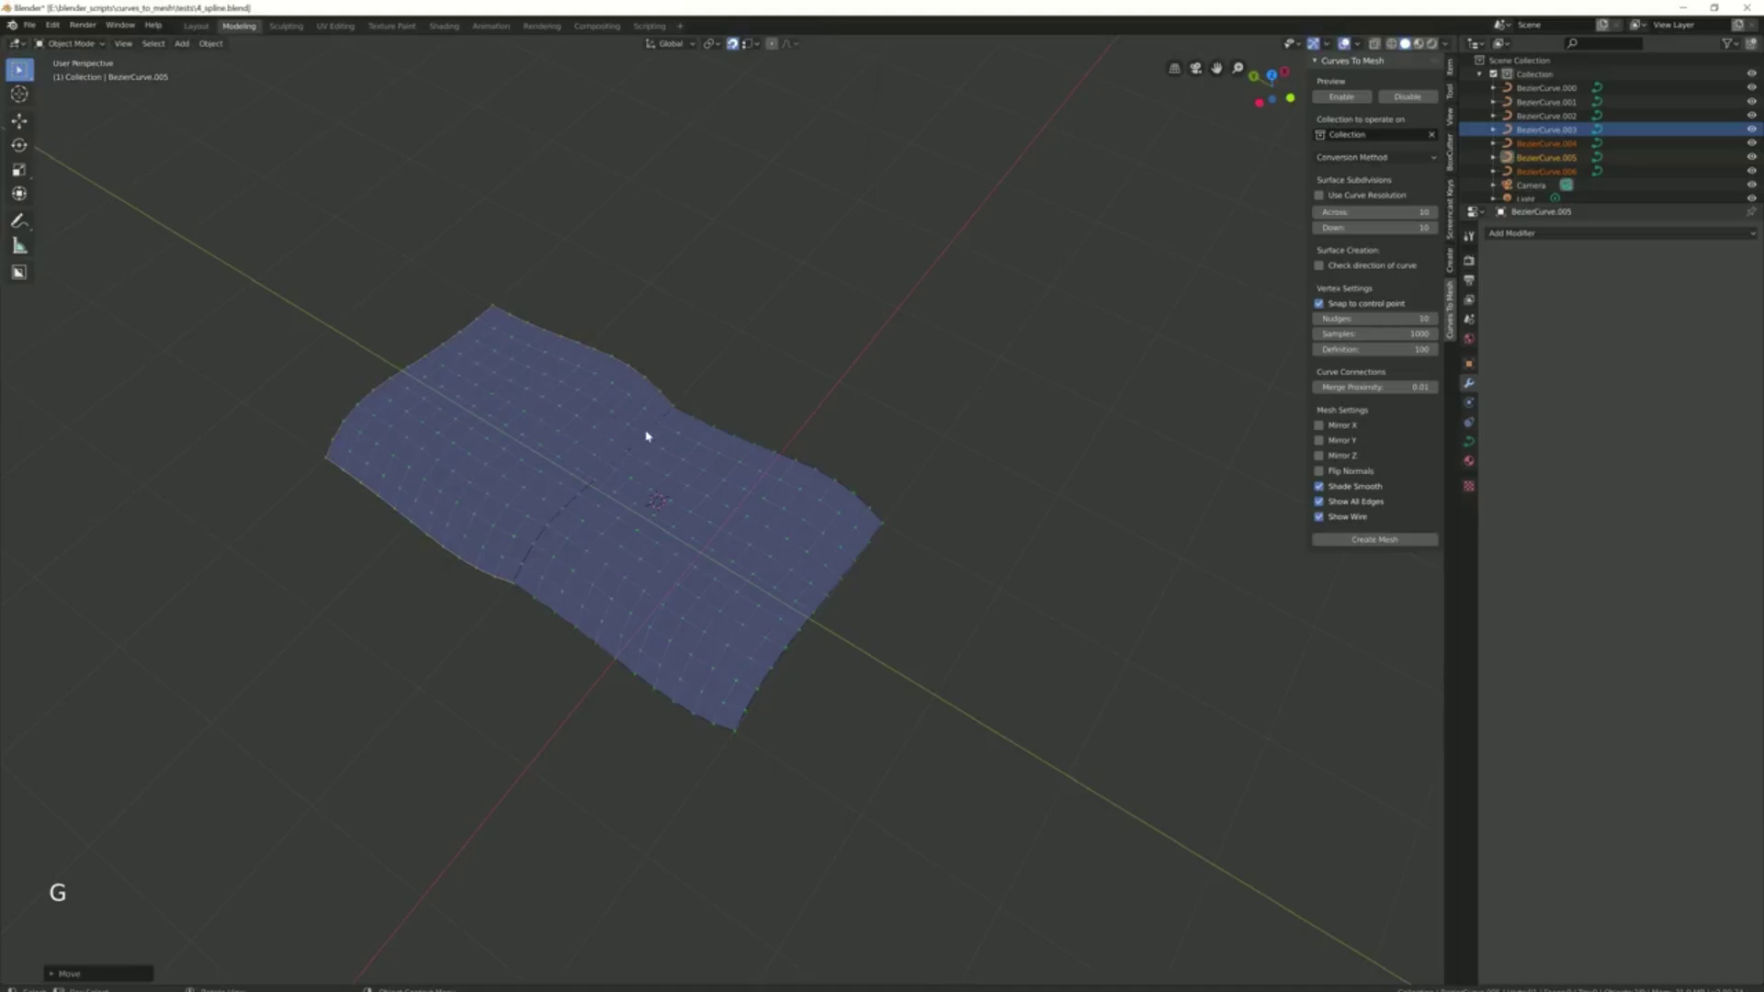
key(shift+d)
key(g)
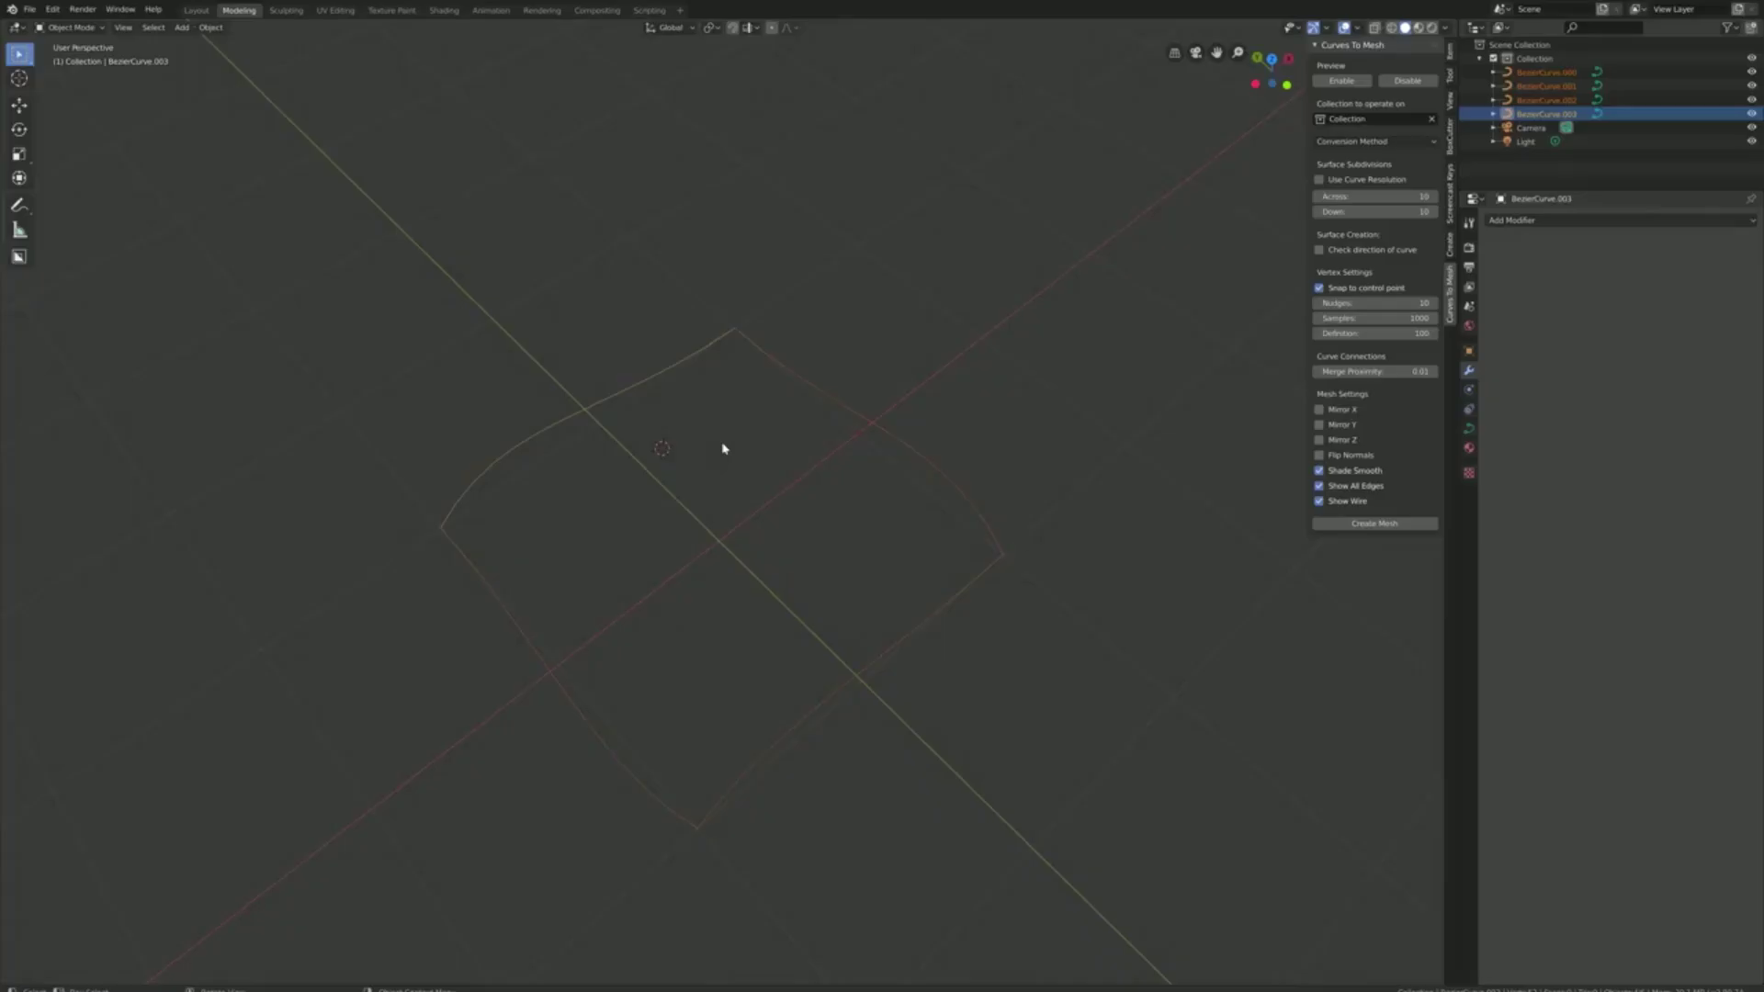
Preview a surface inside the curve outline, then drop the Swedish cottage preset onto the cube
key(Tab)
key(Tab)
click(1342, 80)
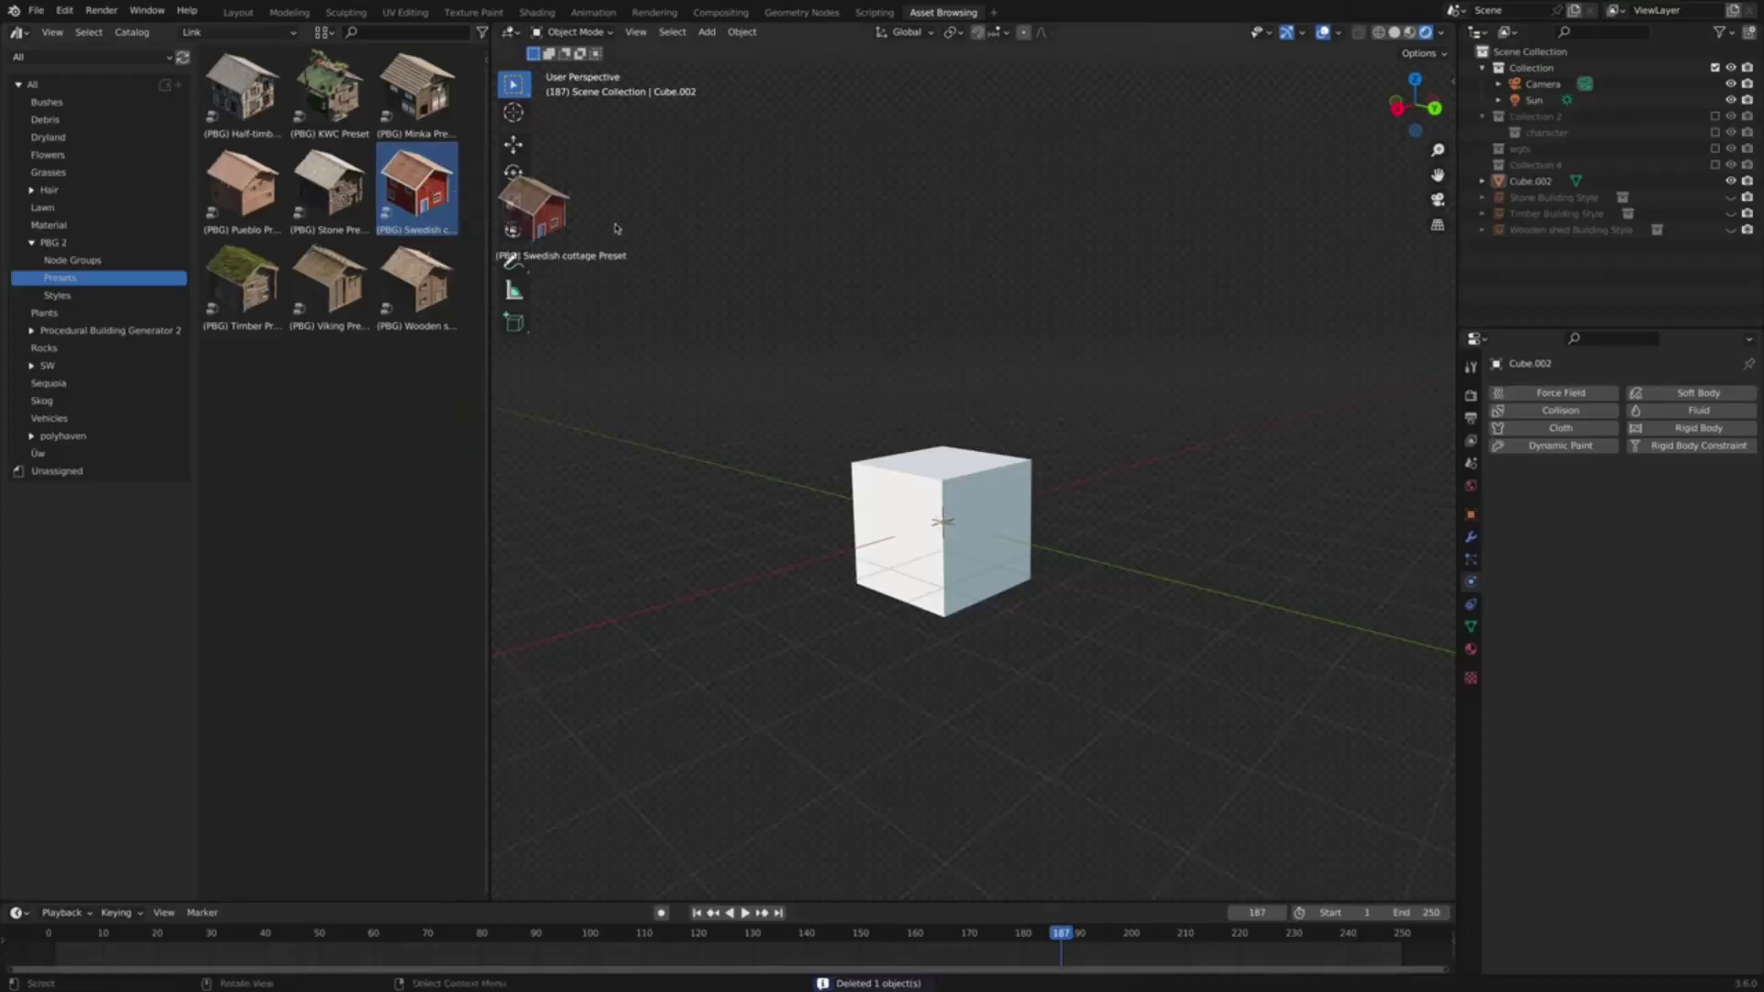
drag(616, 228, 975, 493)
Raise a new roof section on the house mesh in Edit Mode
key(Tab)
key(s)
key(y)
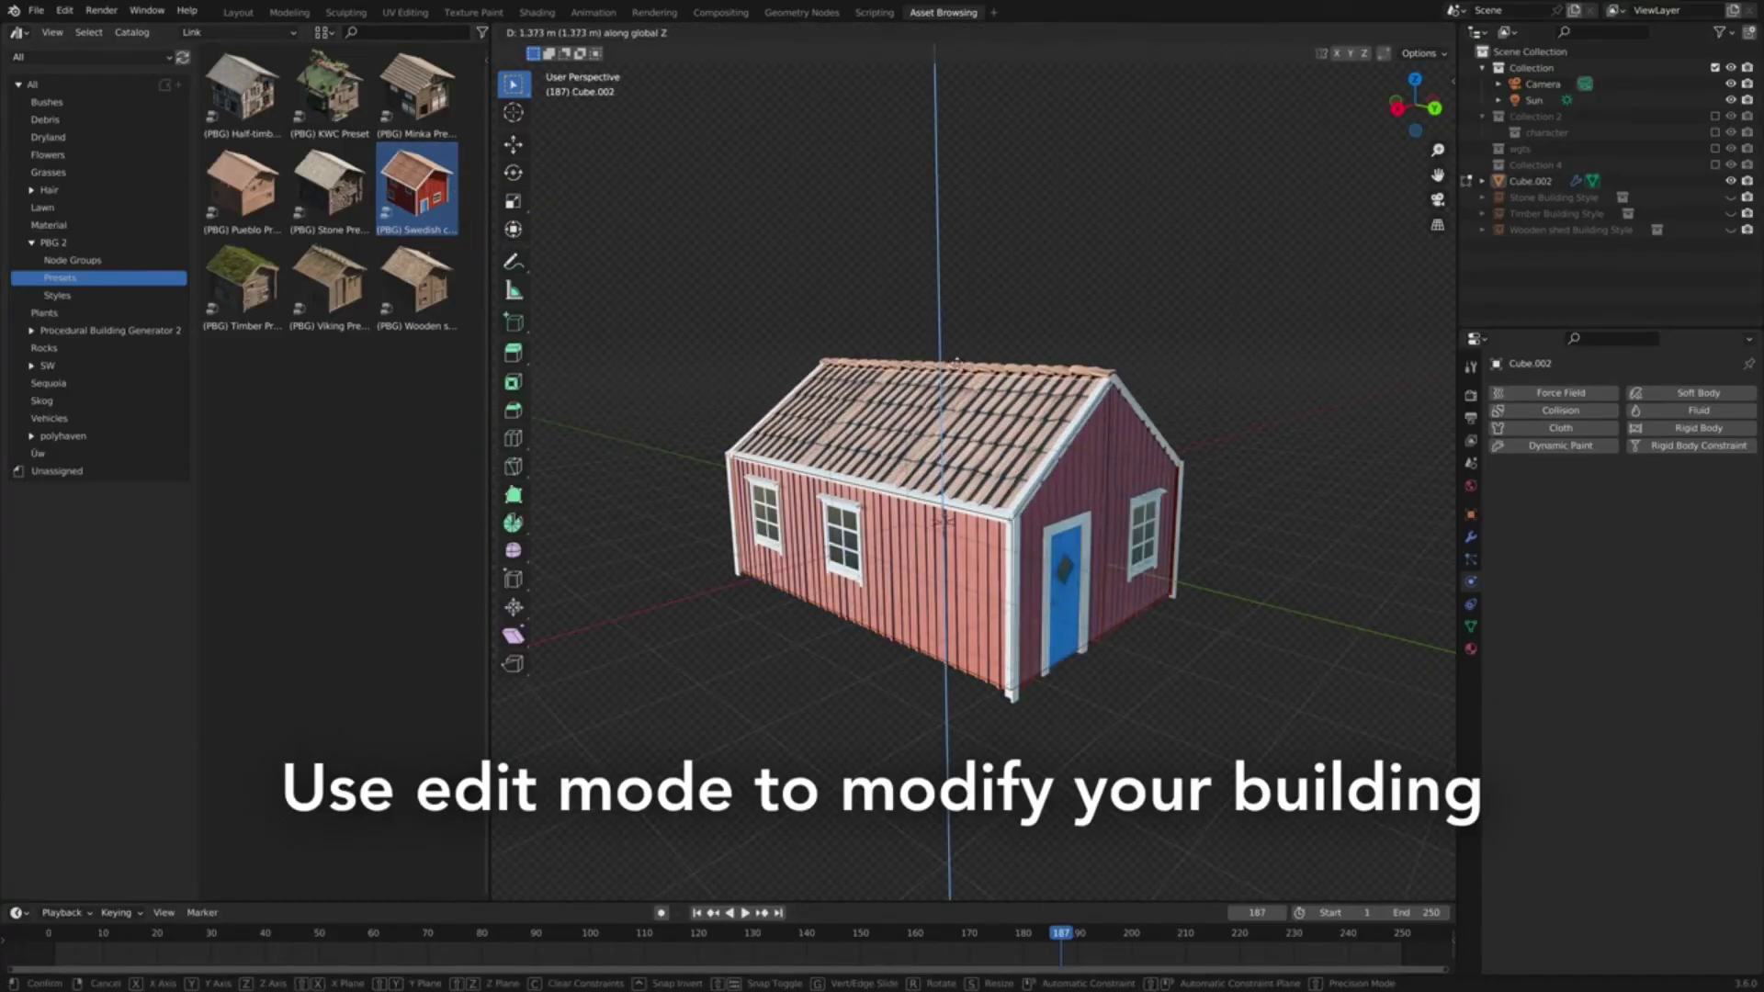
click(953, 340)
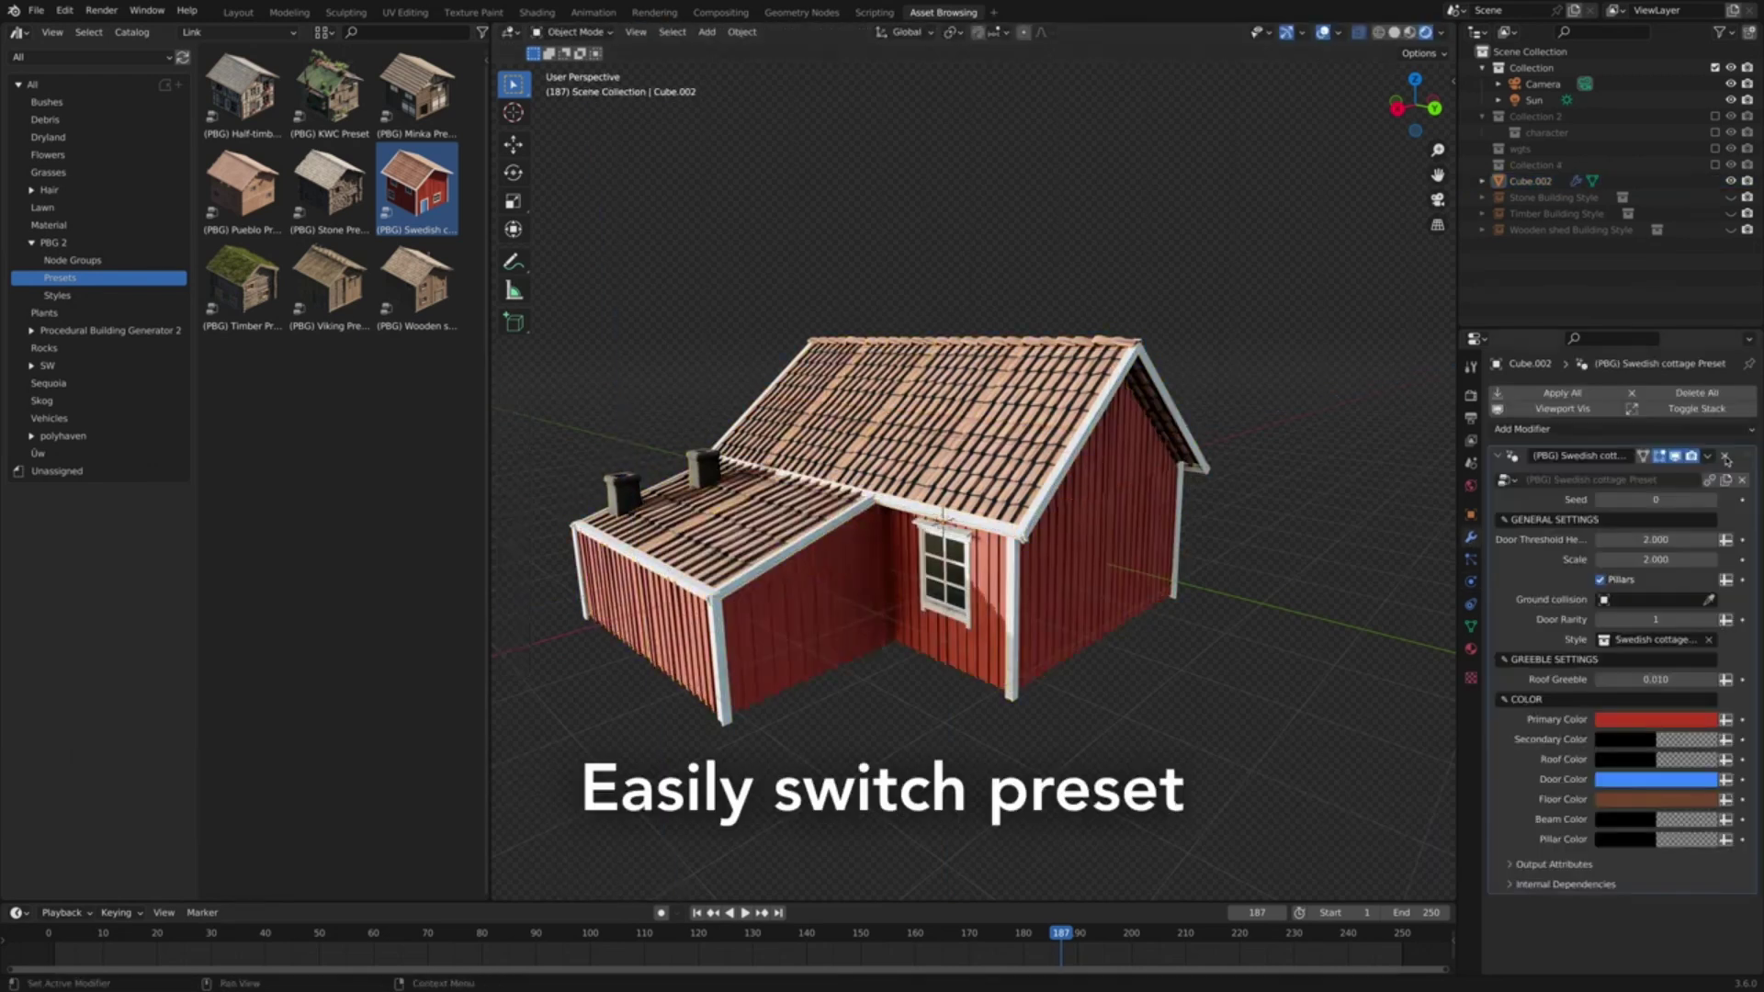
Apply the KWC preset, raise its Seed six times, then add Instance Mixed Assets
drag(329, 87, 983, 450)
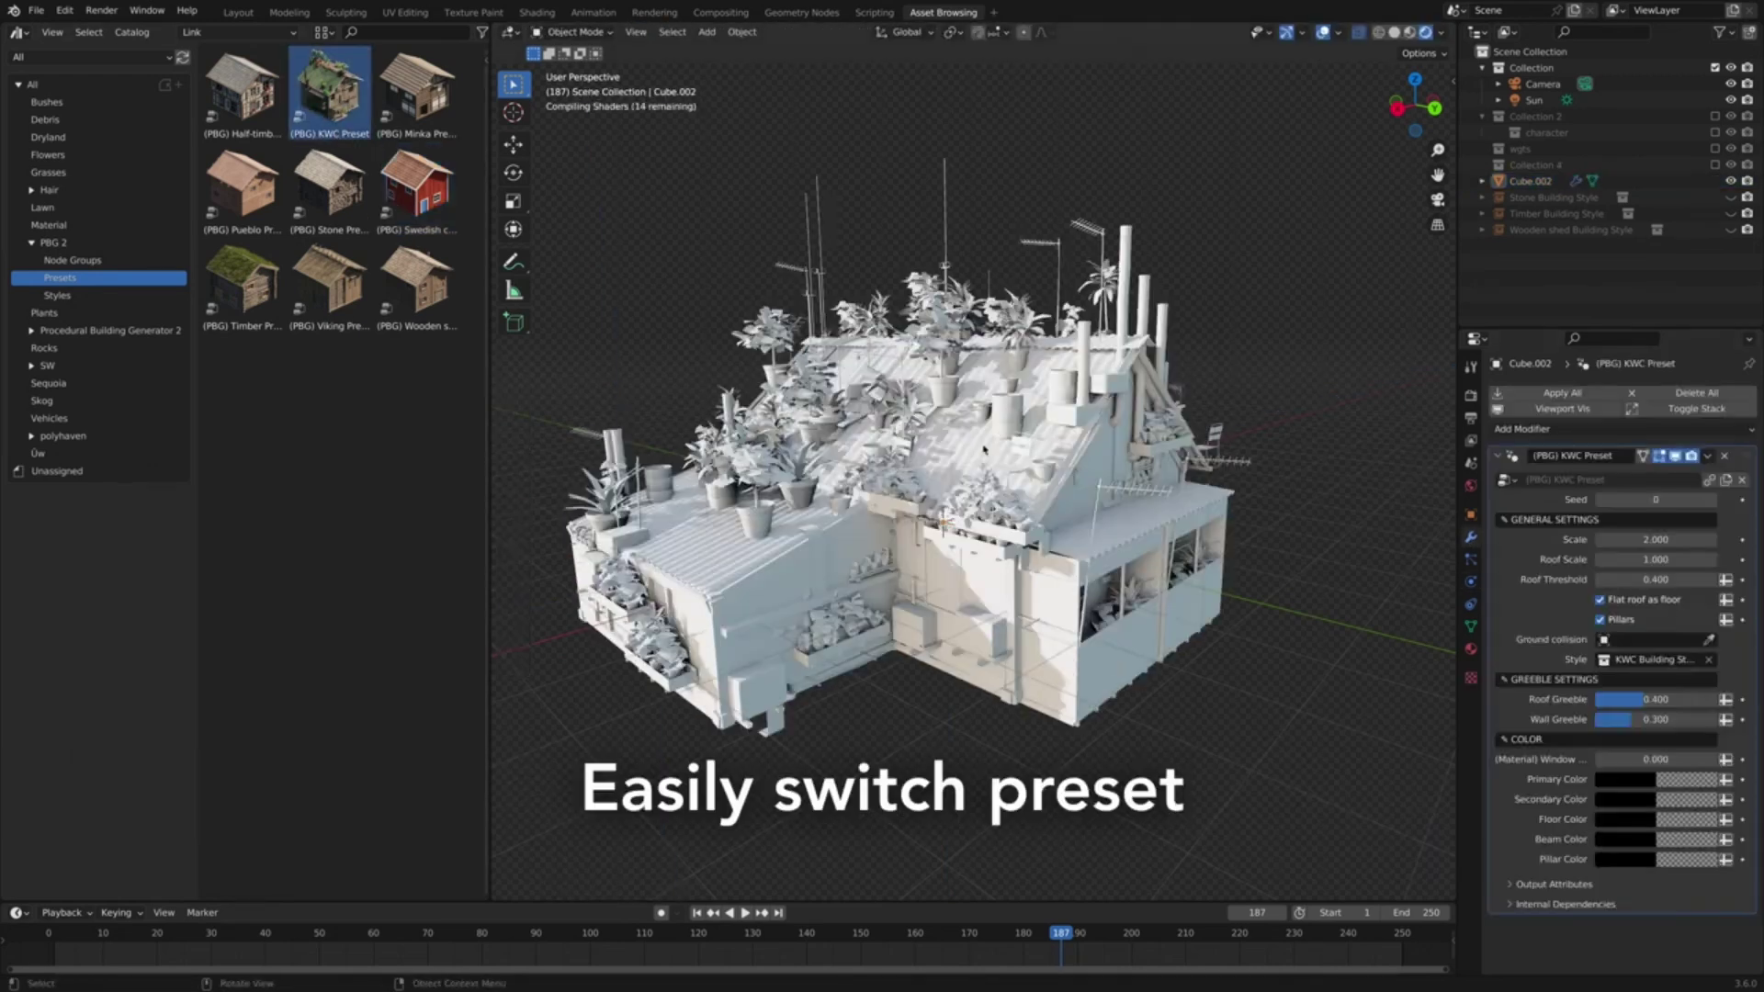
click(1711, 500)
click(1711, 500)
click(1711, 500)
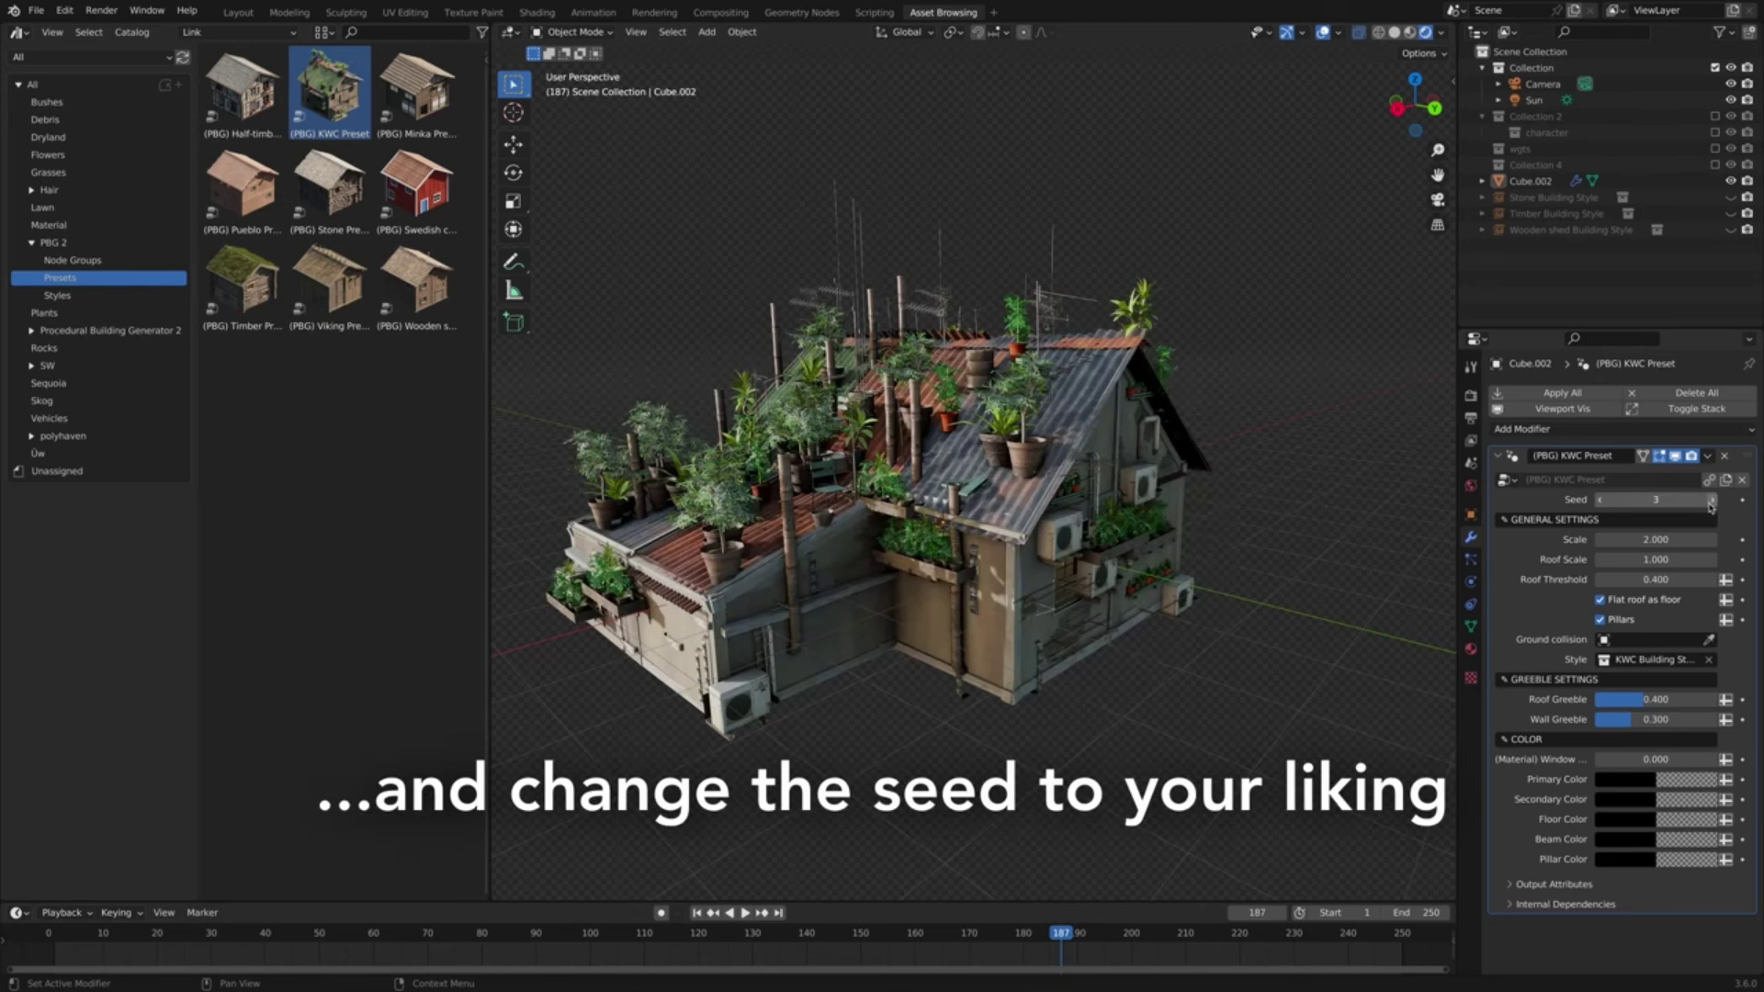
click(1711, 499)
click(1711, 500)
click(1711, 499)
click(1711, 499)
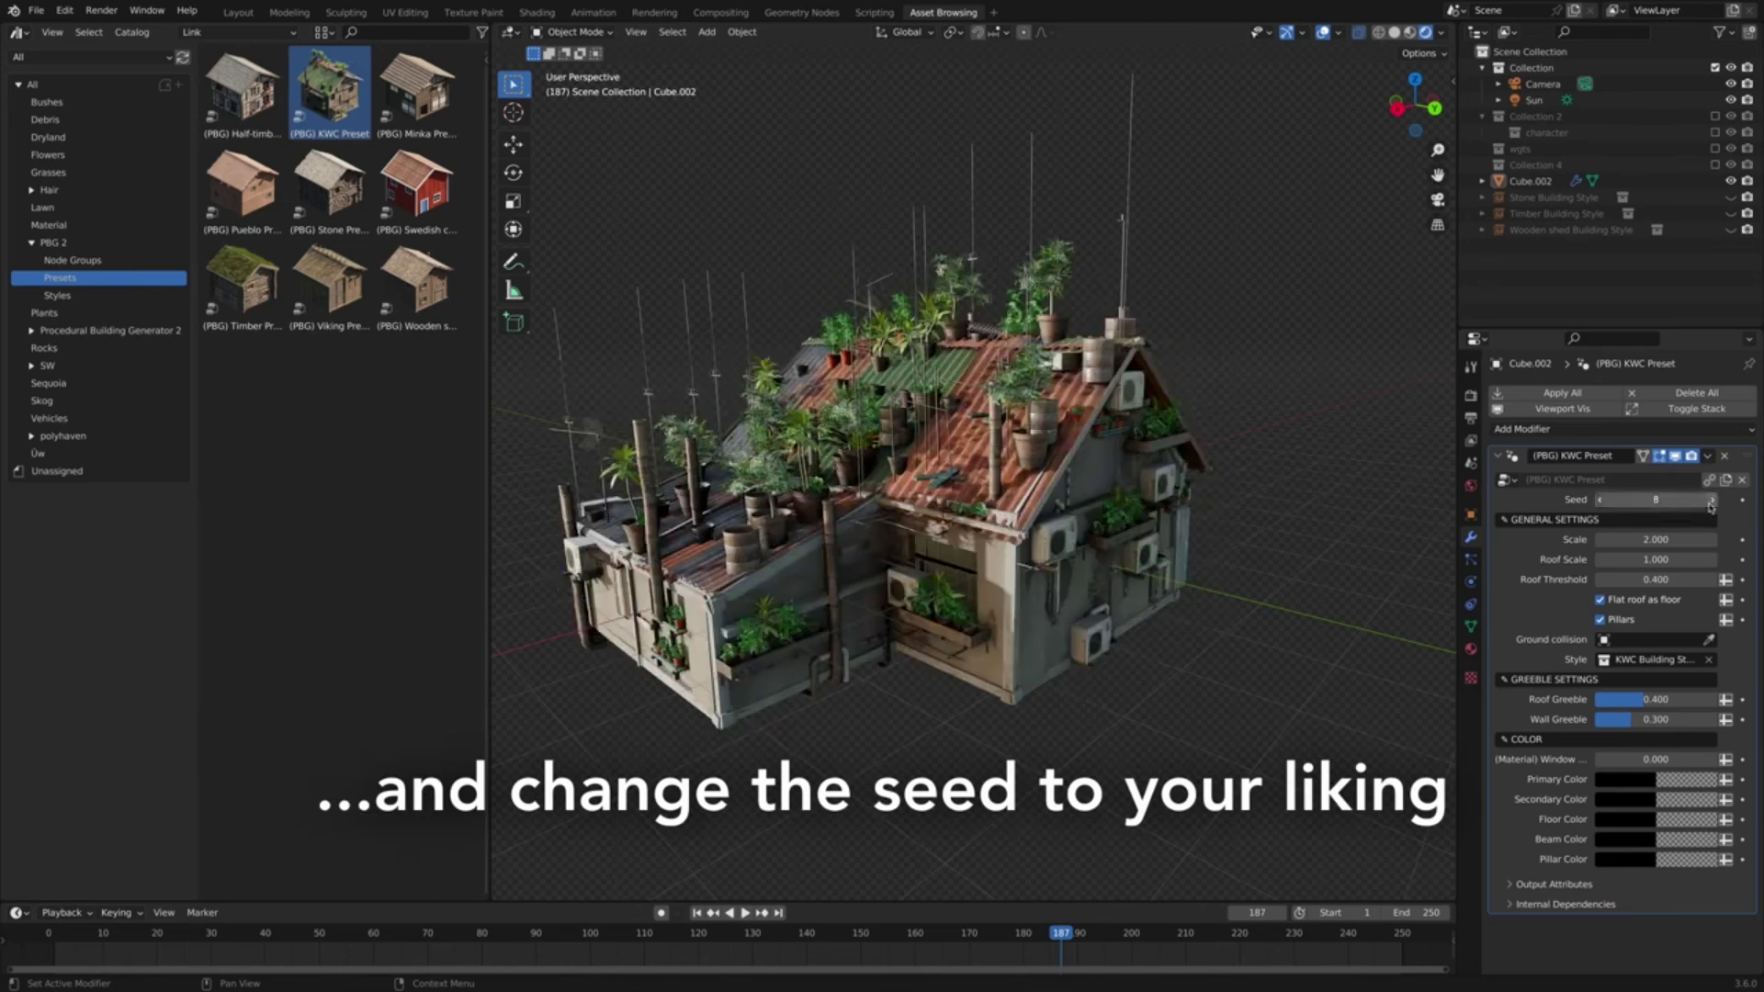
click(1710, 500)
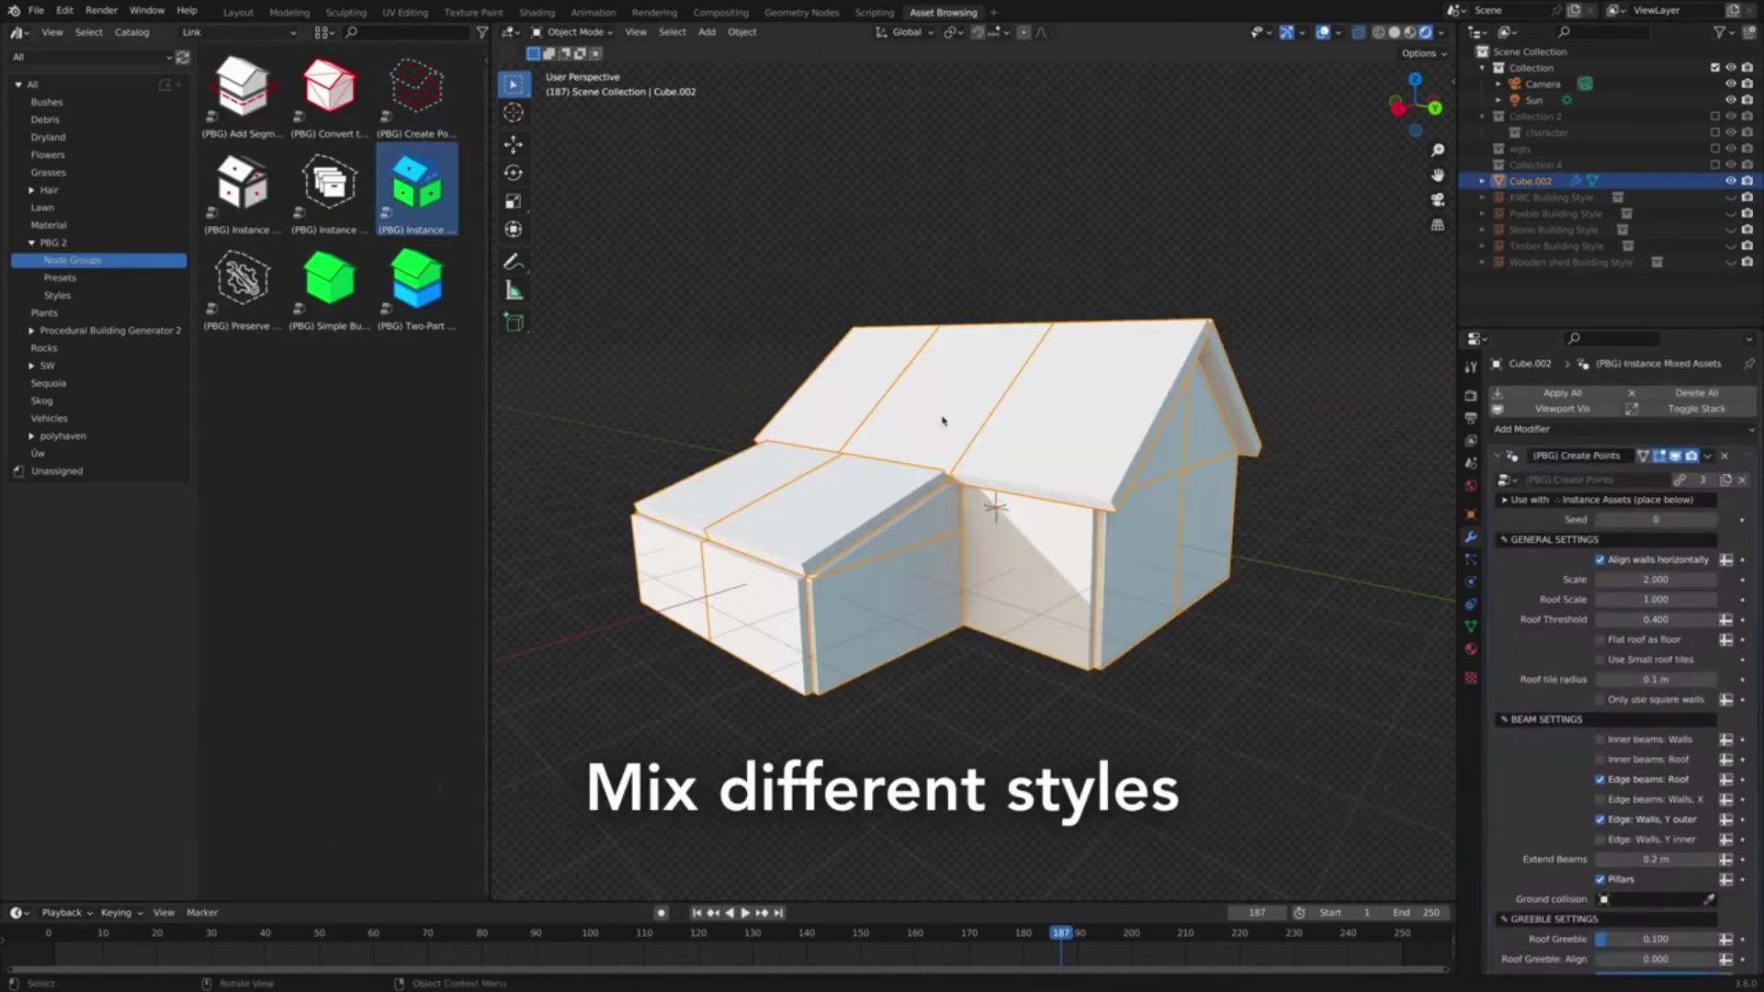
drag(943, 420, 942, 420)
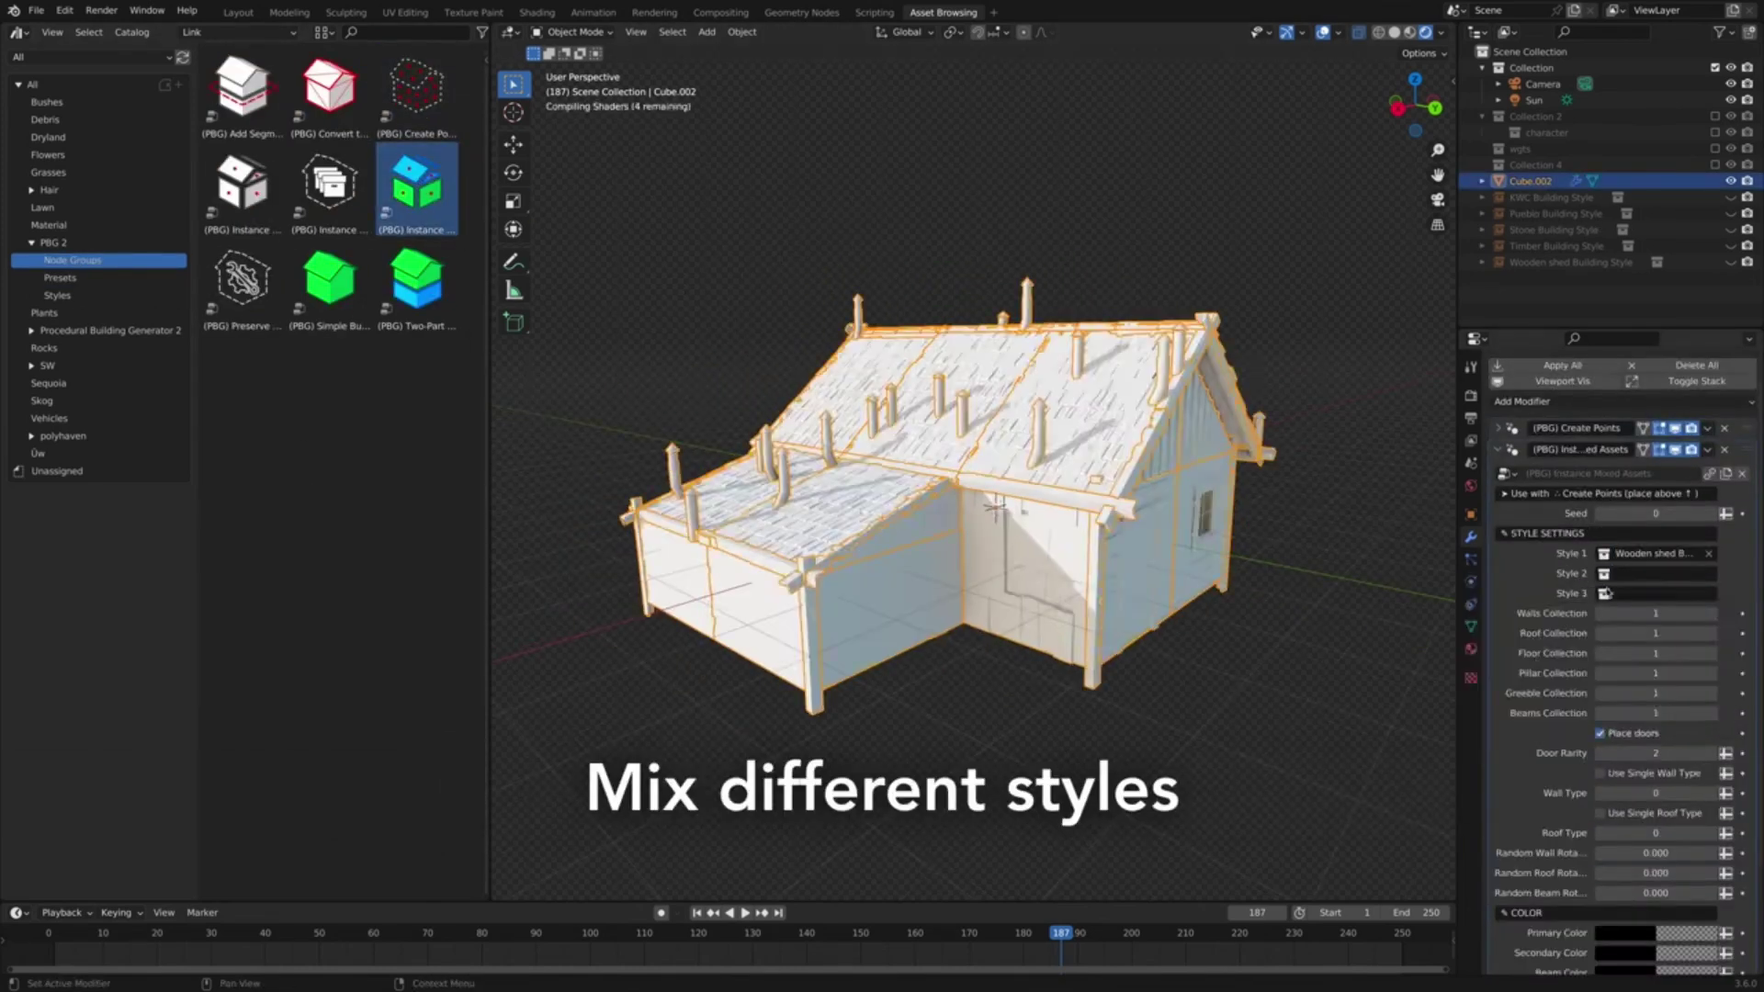
Mix KWC and Pueblo styles into the house, set Wall Greeble to 1.0, and drop a Two-Part Building
click(1710, 615)
click(1711, 692)
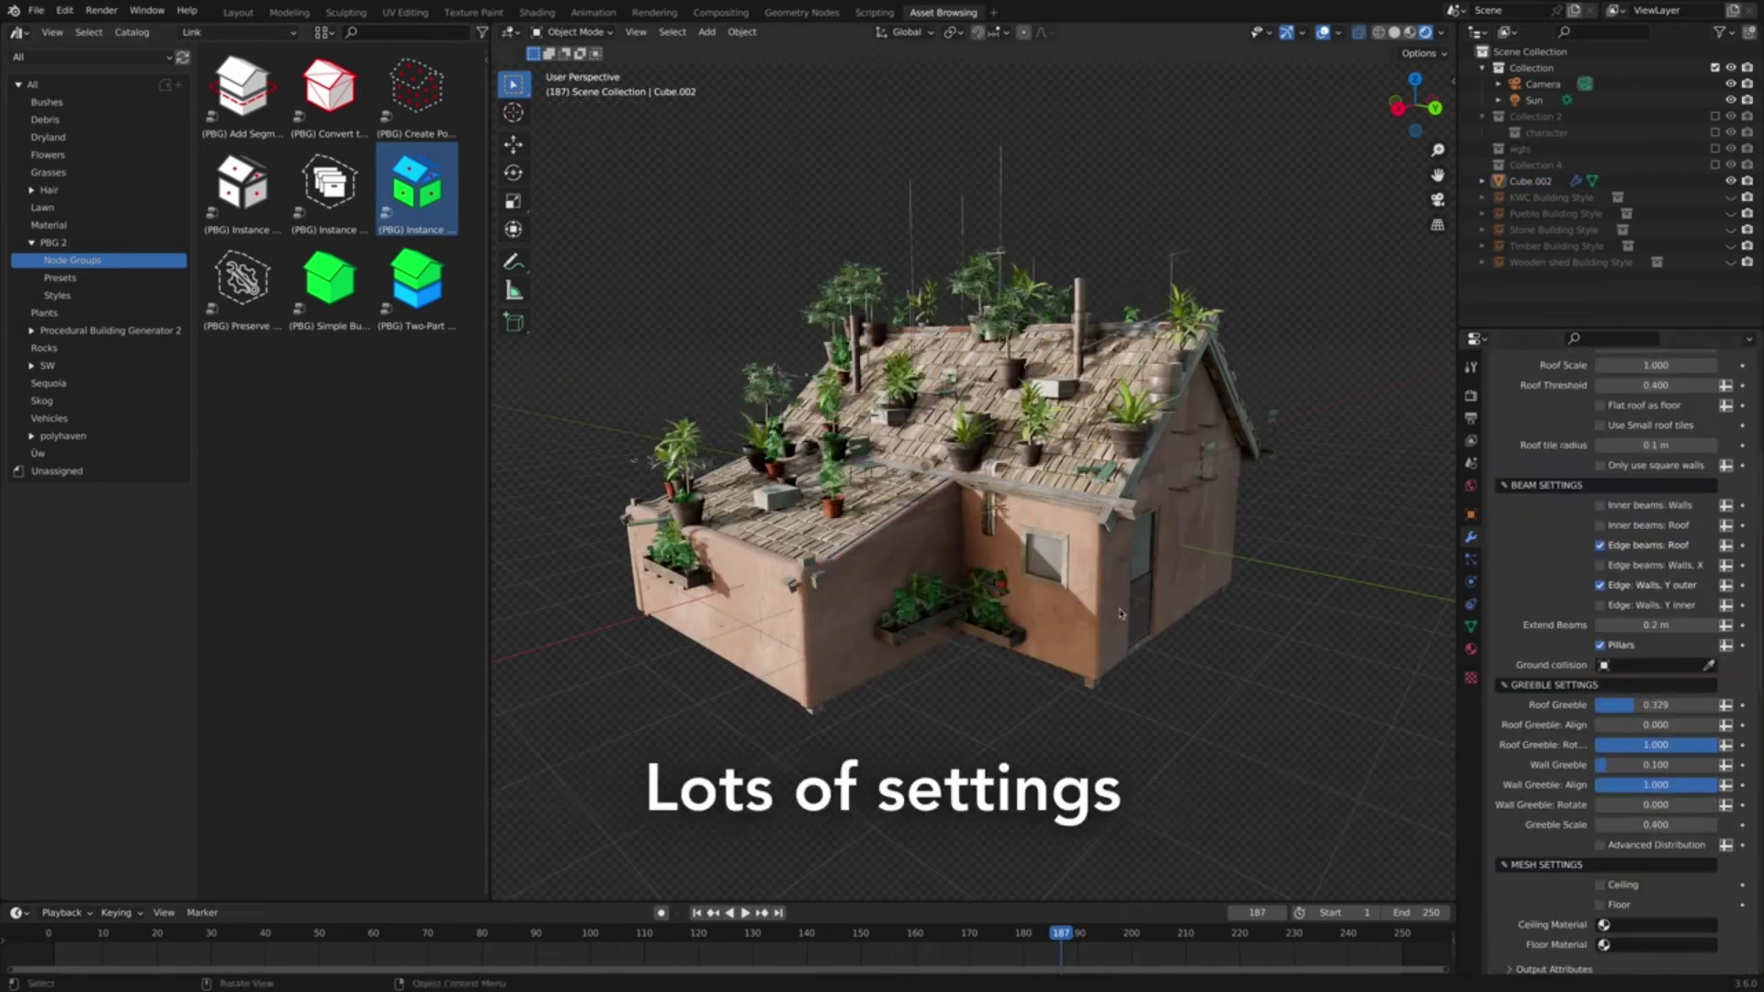
scroll(1617, 643, down, 5)
drag(1617, 585, 1715, 626)
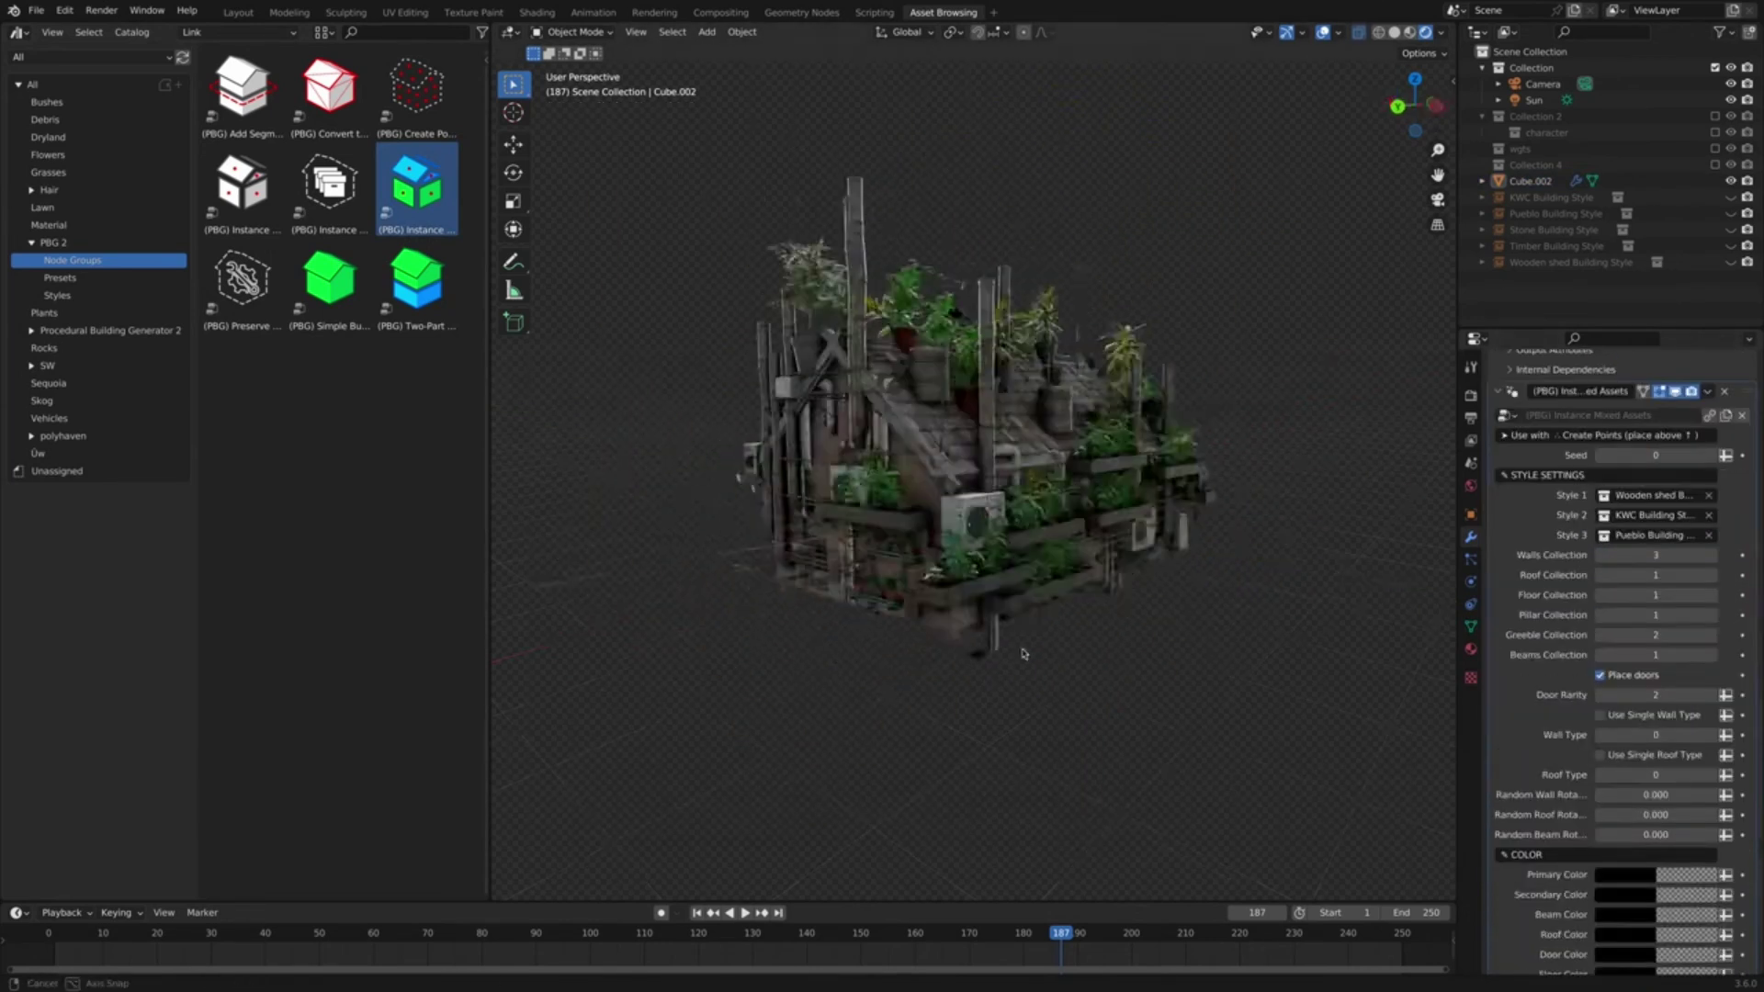
middle_drag(551, 698, 662, 707)
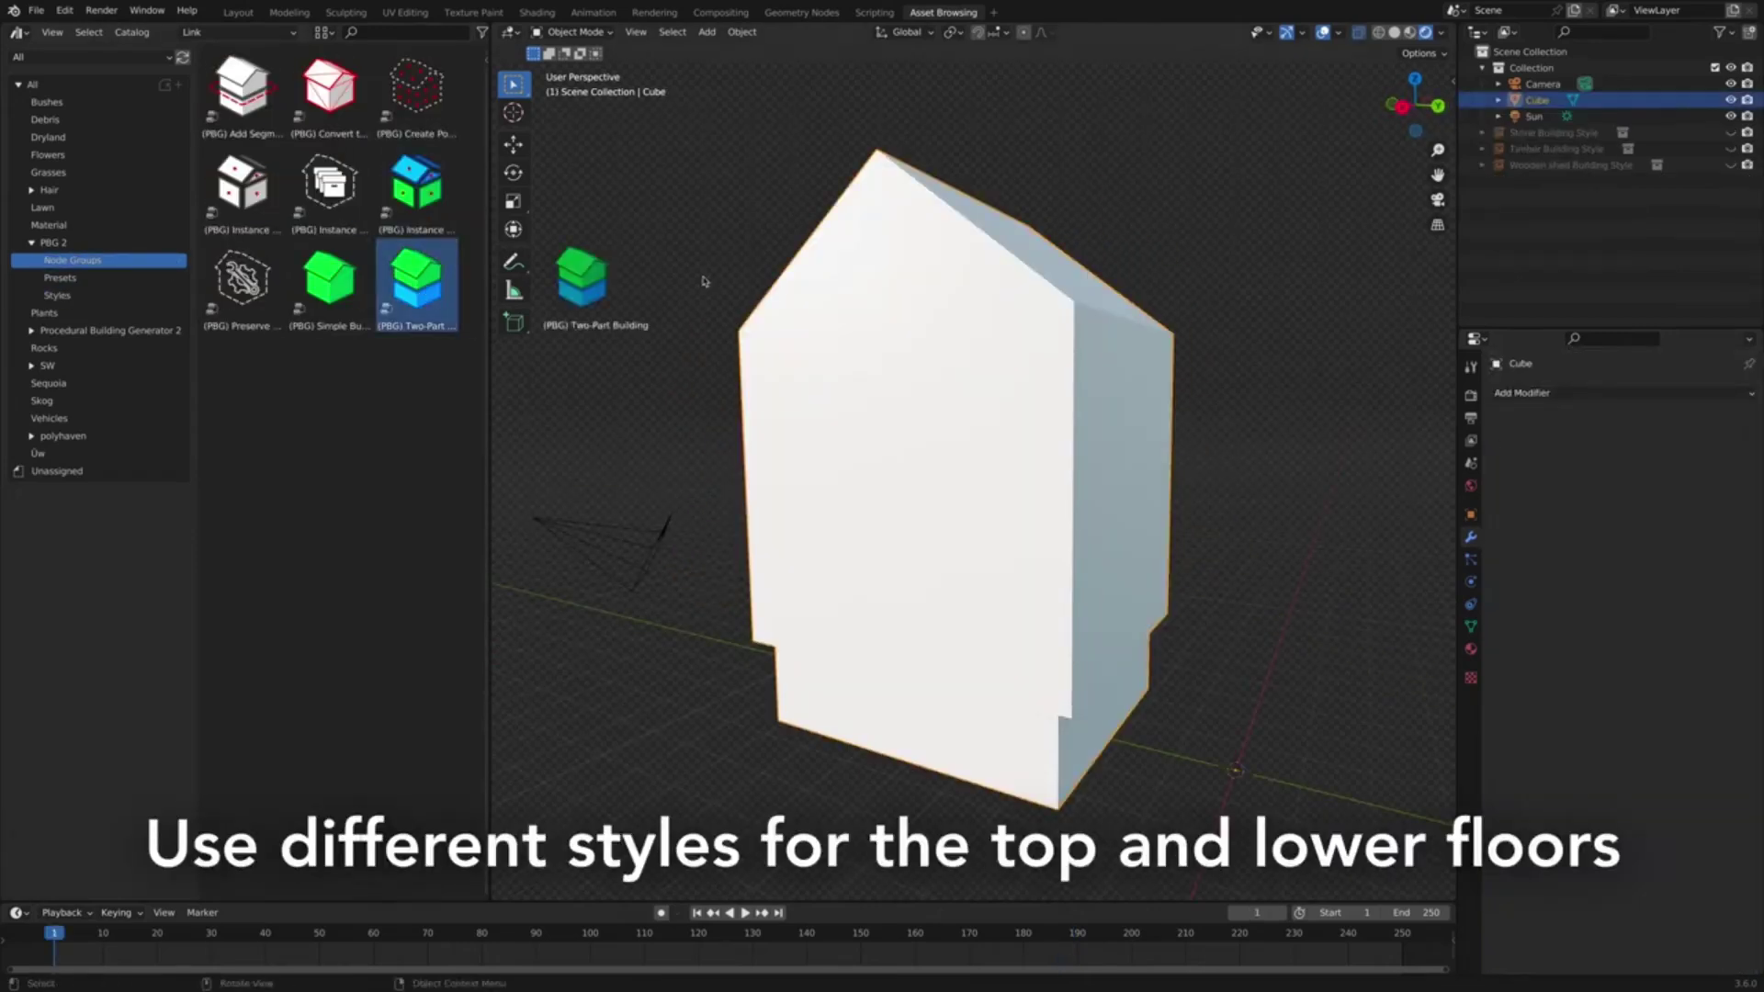
drag(703, 282, 826, 367)
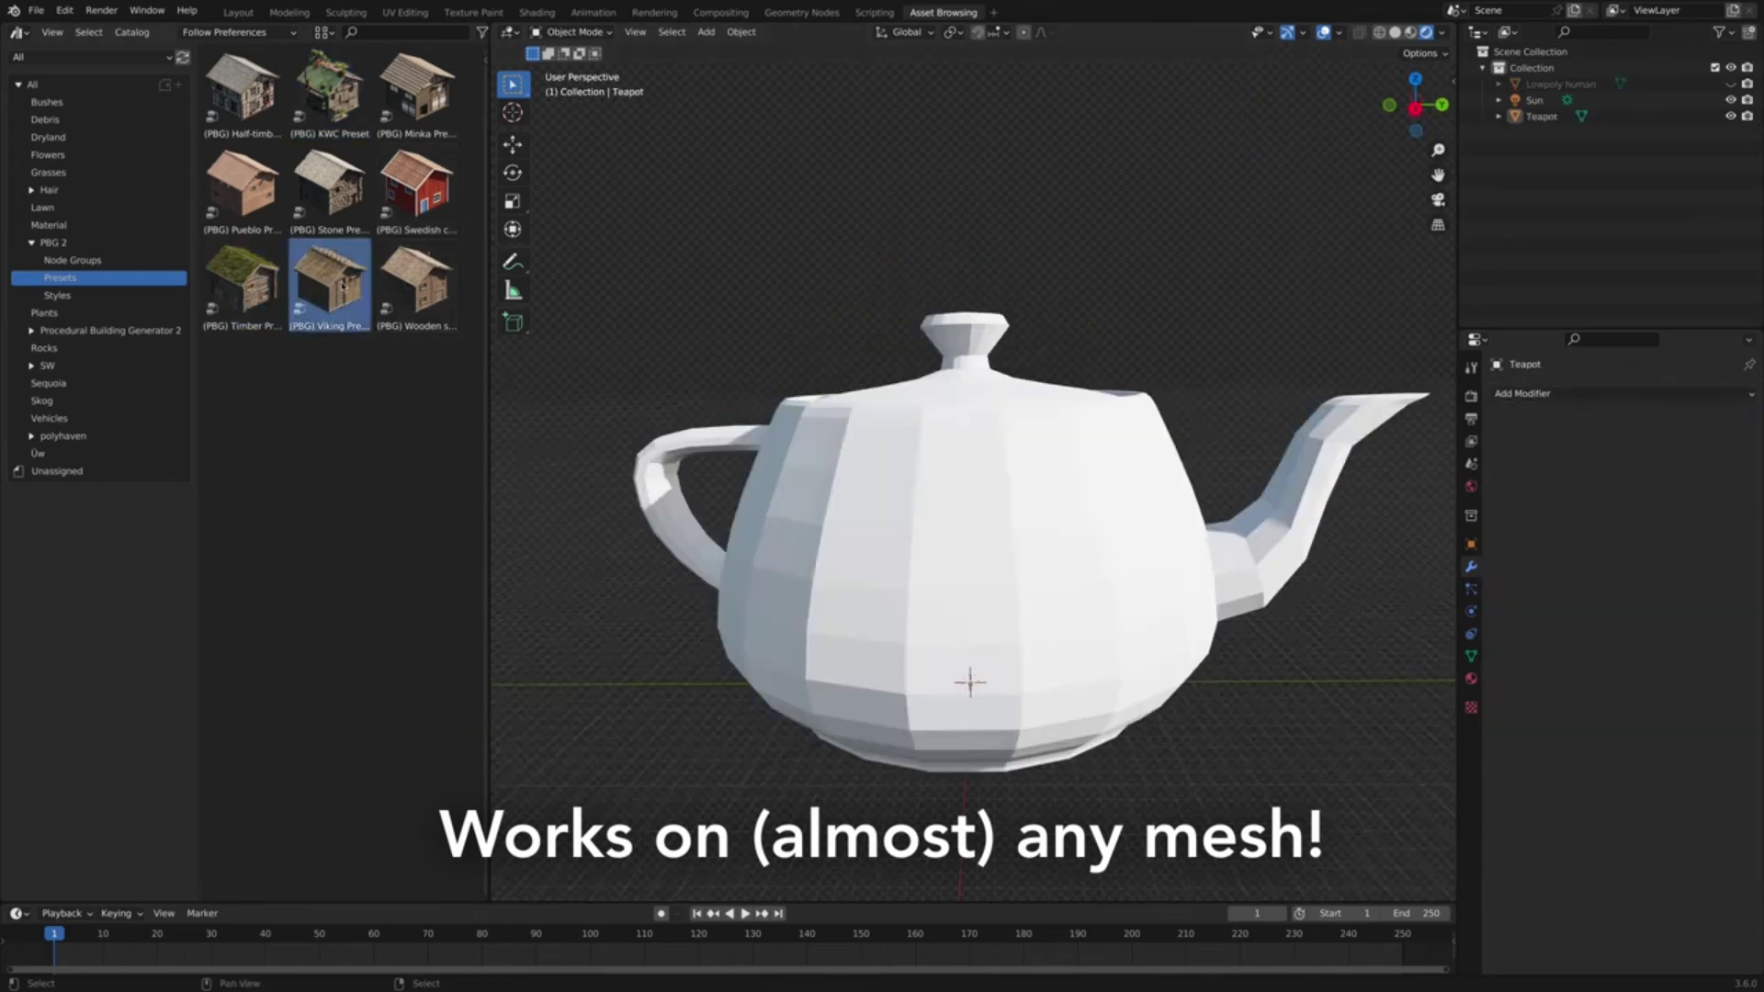
Apply the Viking preset to the teapot, then stretch the test building upward and rotate it
drag(329, 284, 956, 520)
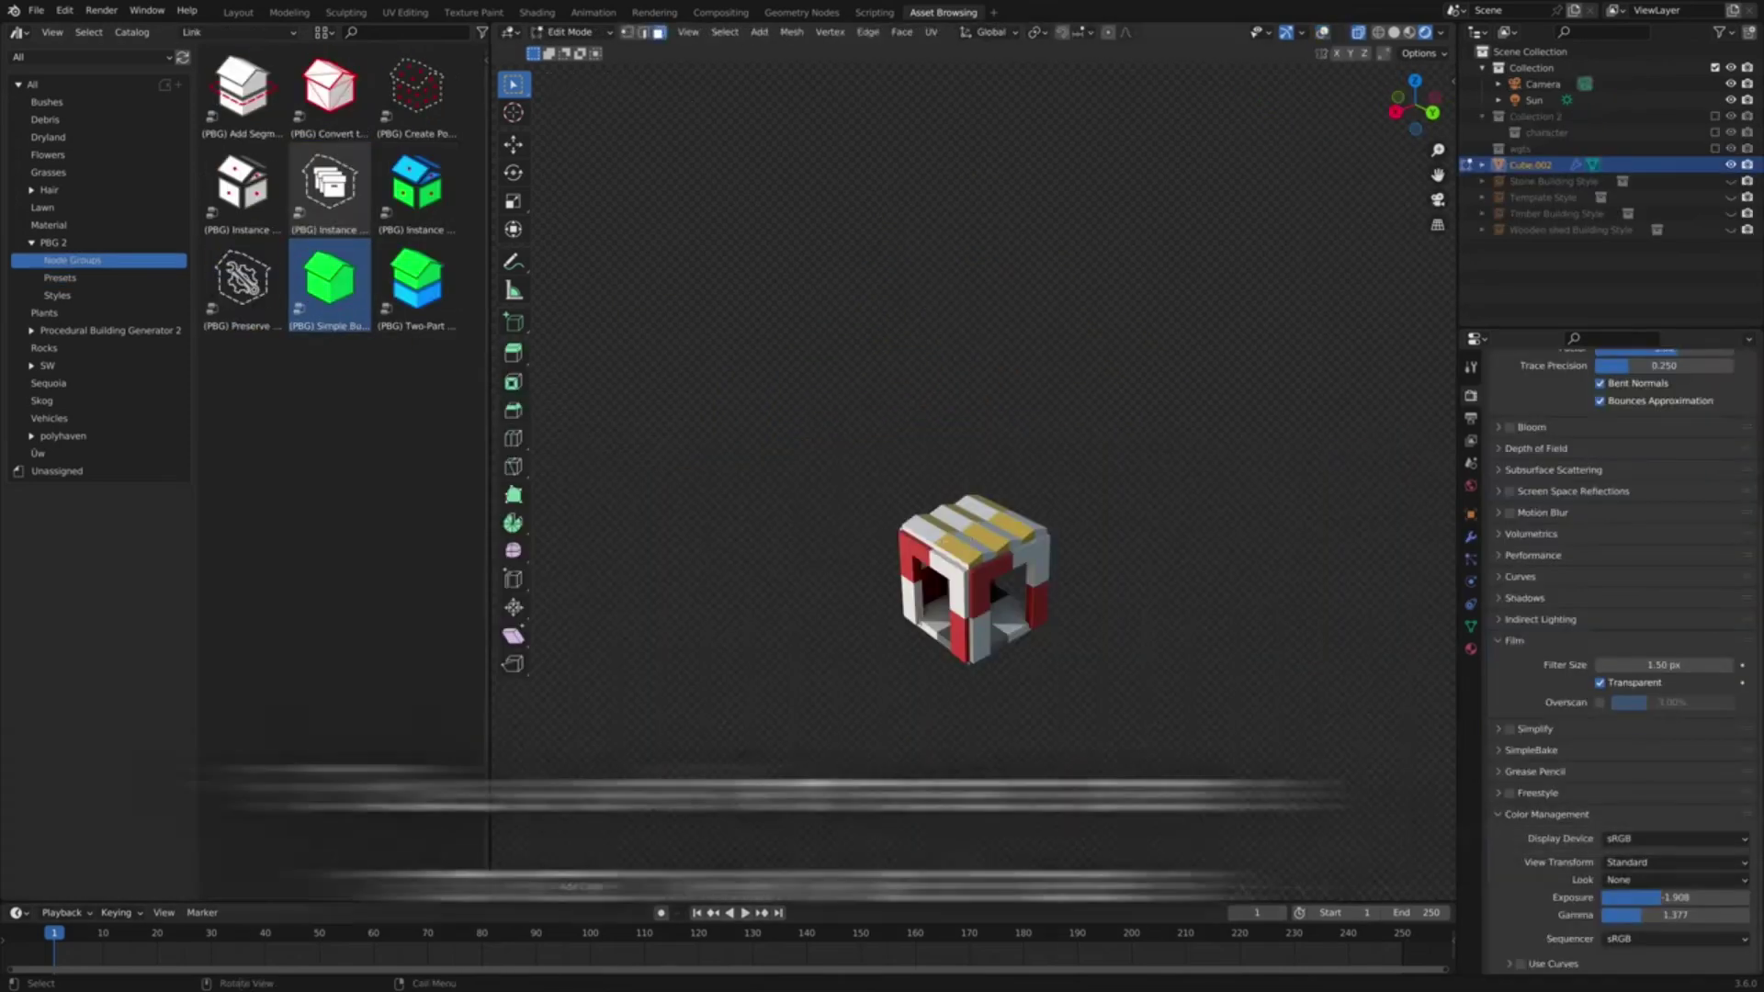
key(e)
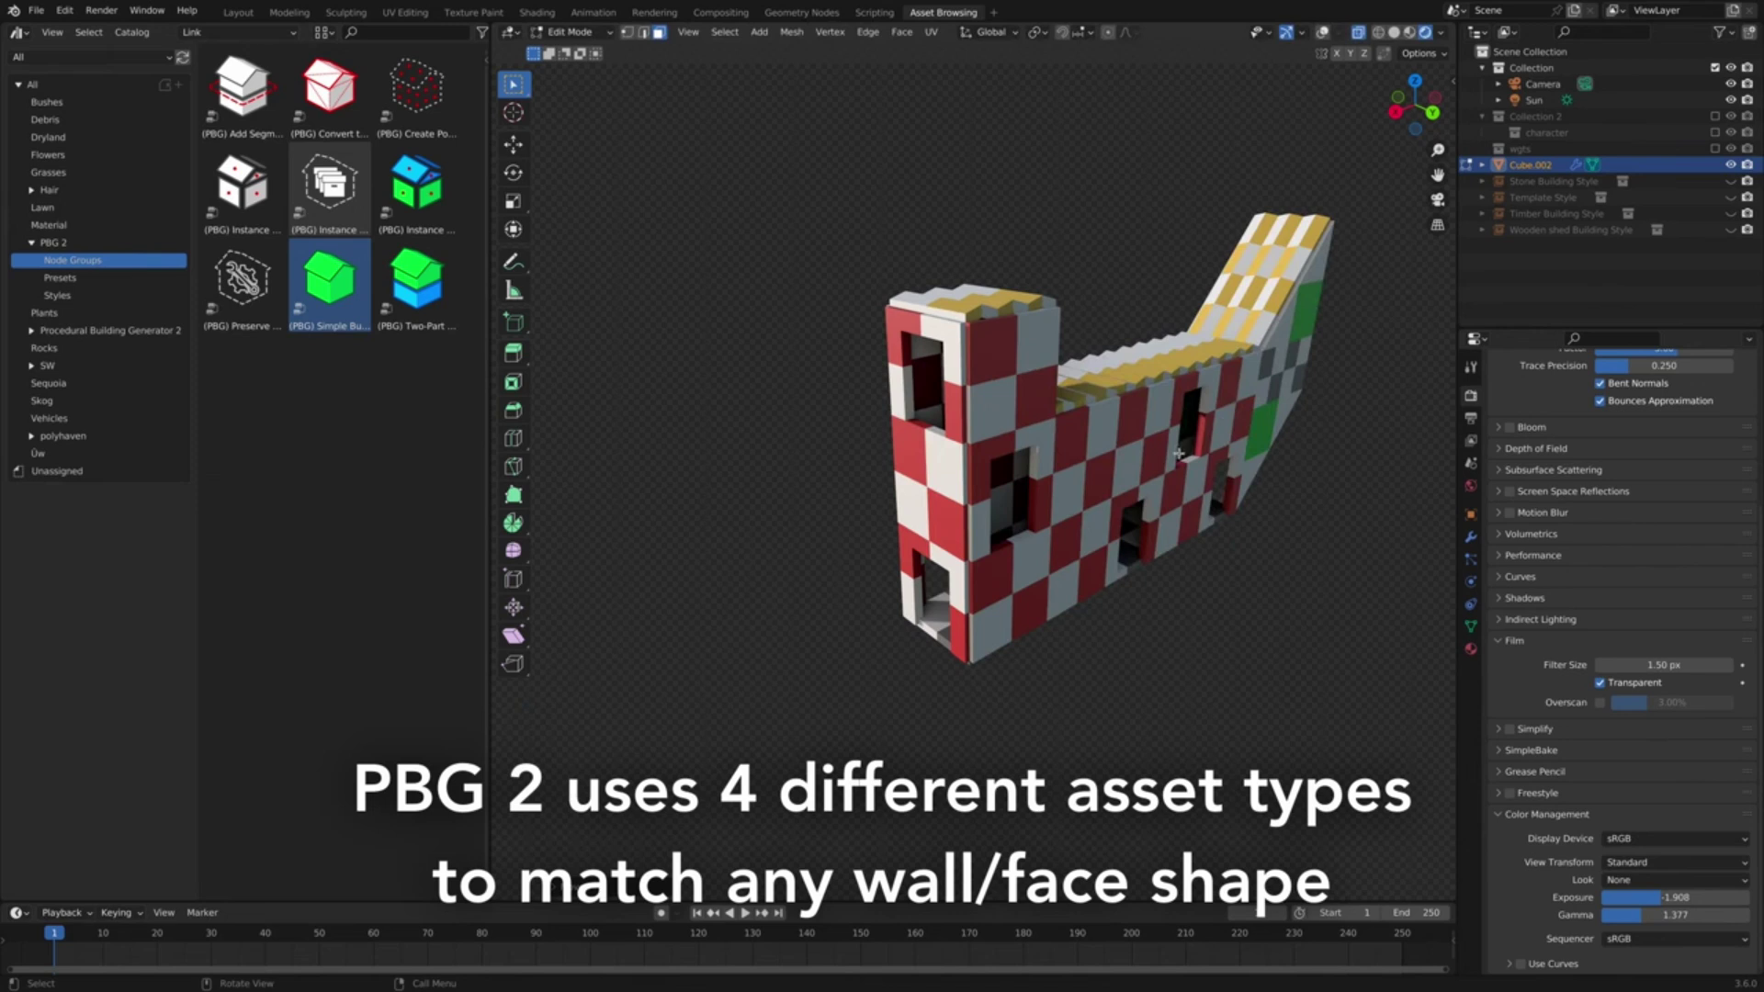
key(r)
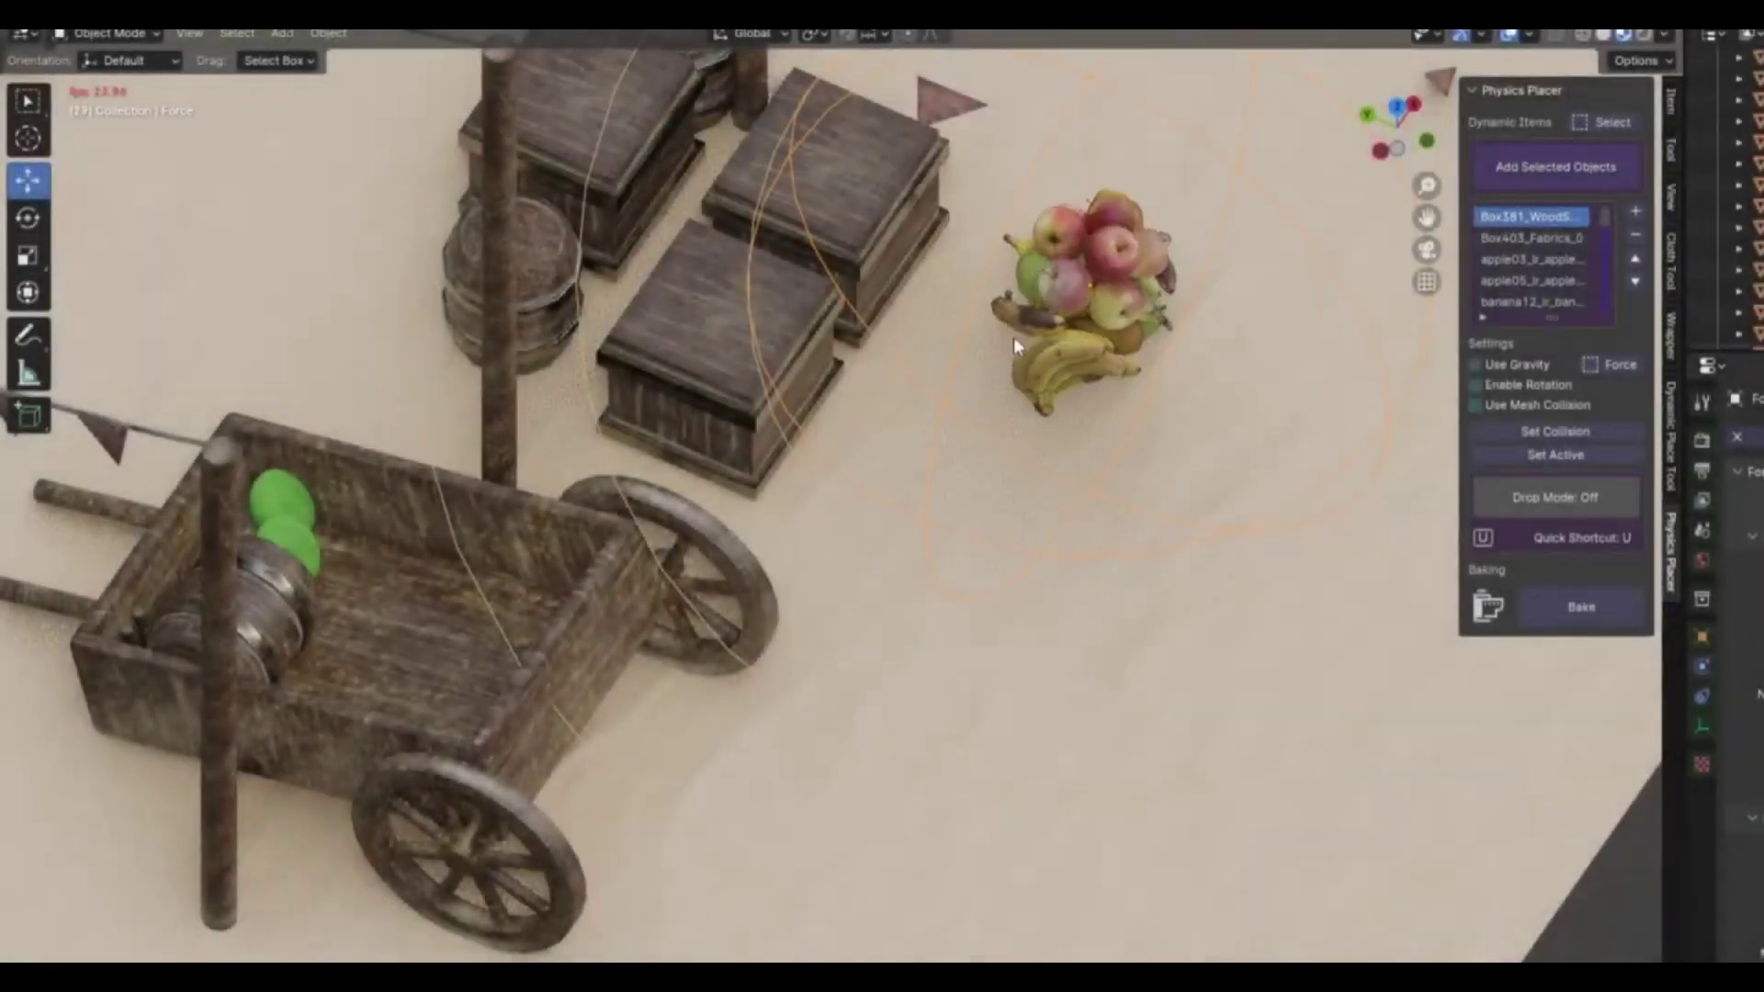
Turn on Drop Mode with gravity and move the fruit pile from the floor into the cart
key(u)
drag(1012, 338, 361, 619)
click(1532, 623)
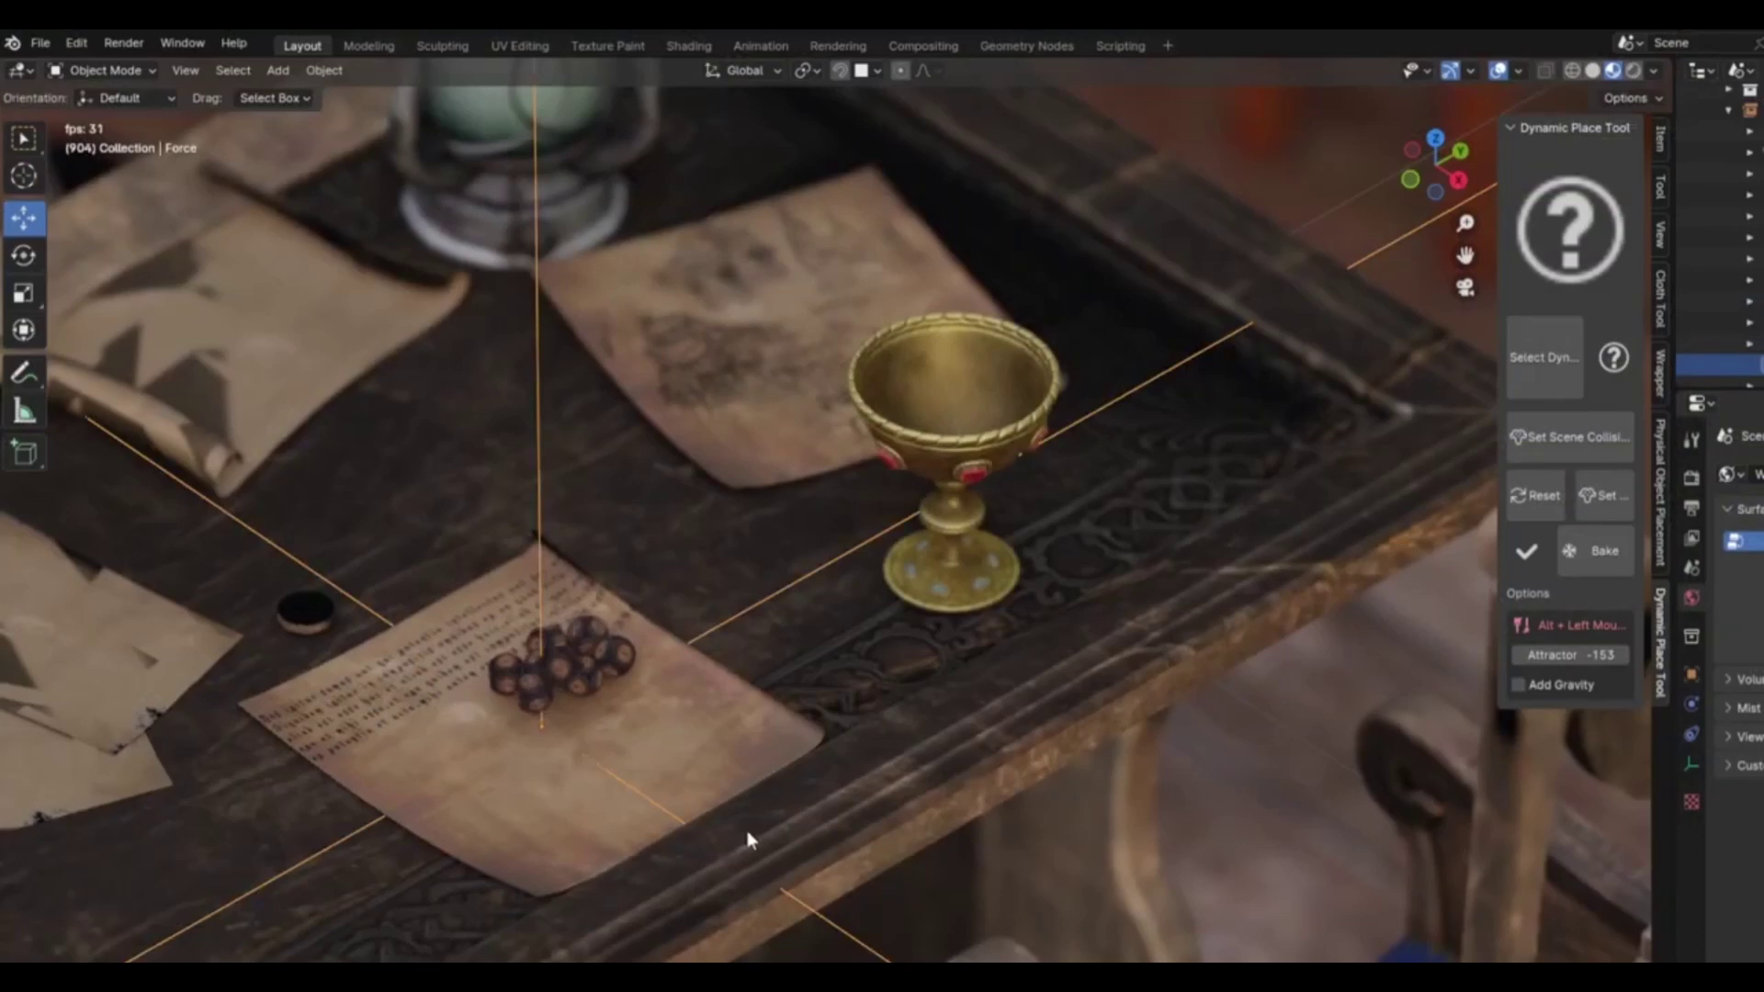
key(g)
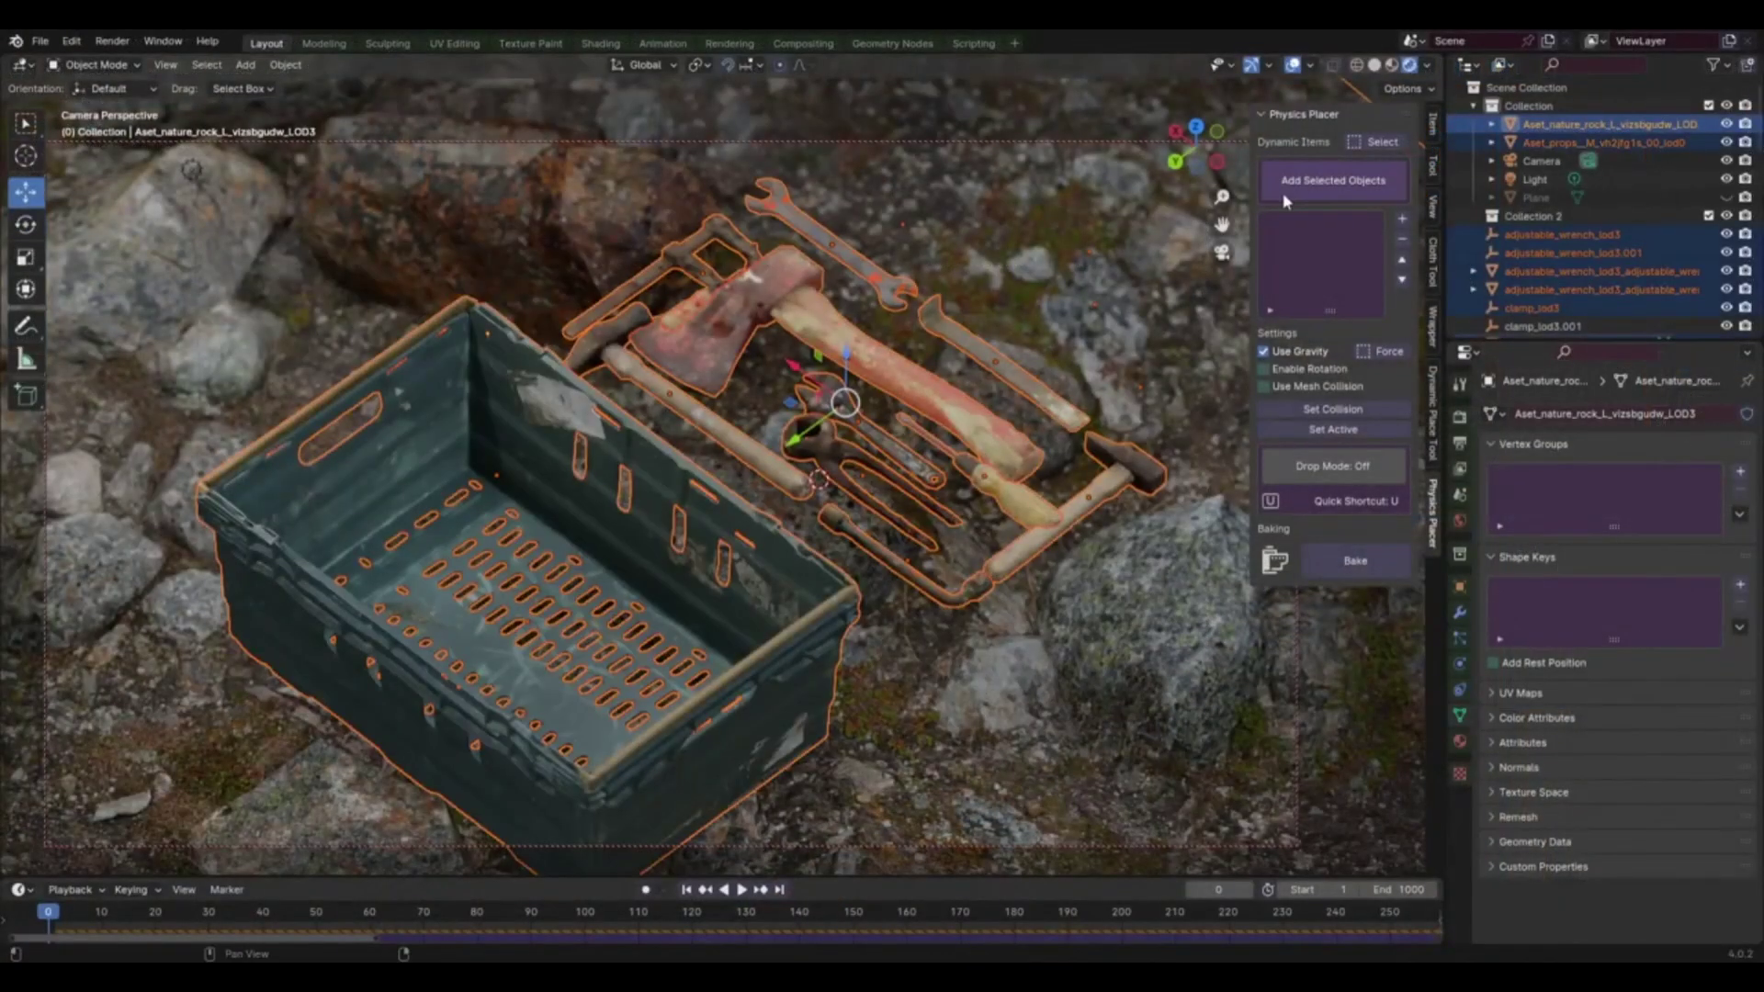
Add the selected tools as dynamic items, pull them into the crate with the force field, and bake them
click(1286, 201)
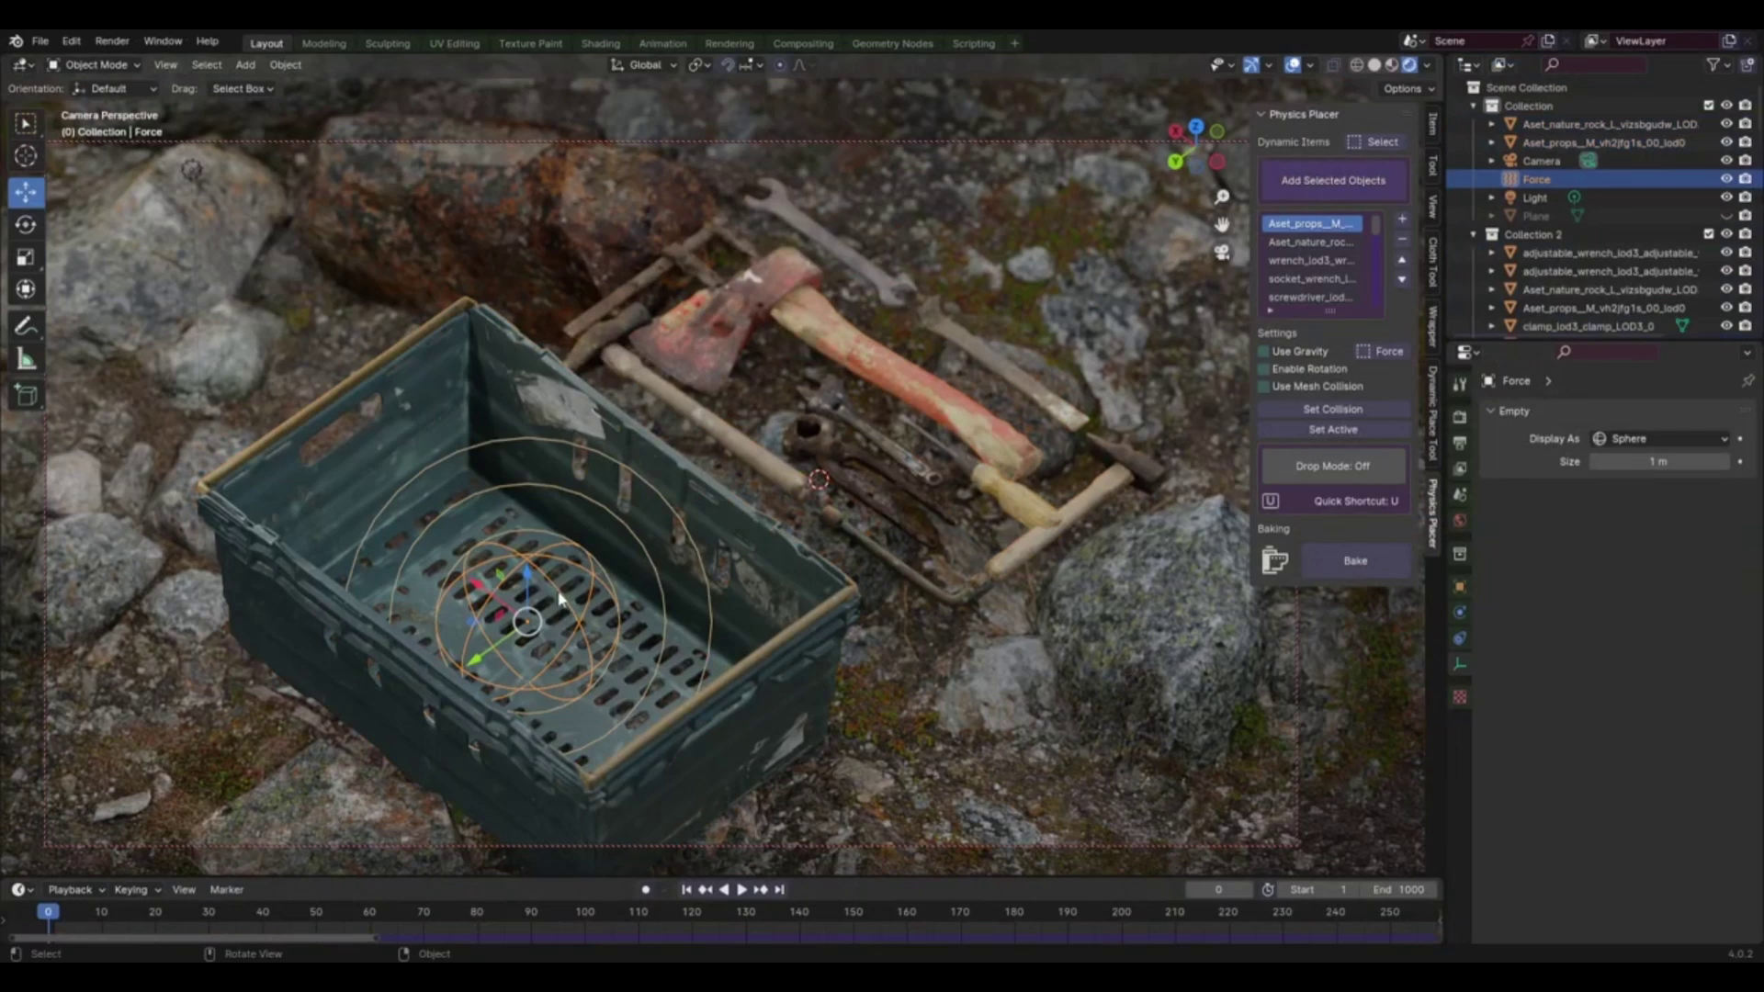
drag(558, 598, 900, 228)
key(u)
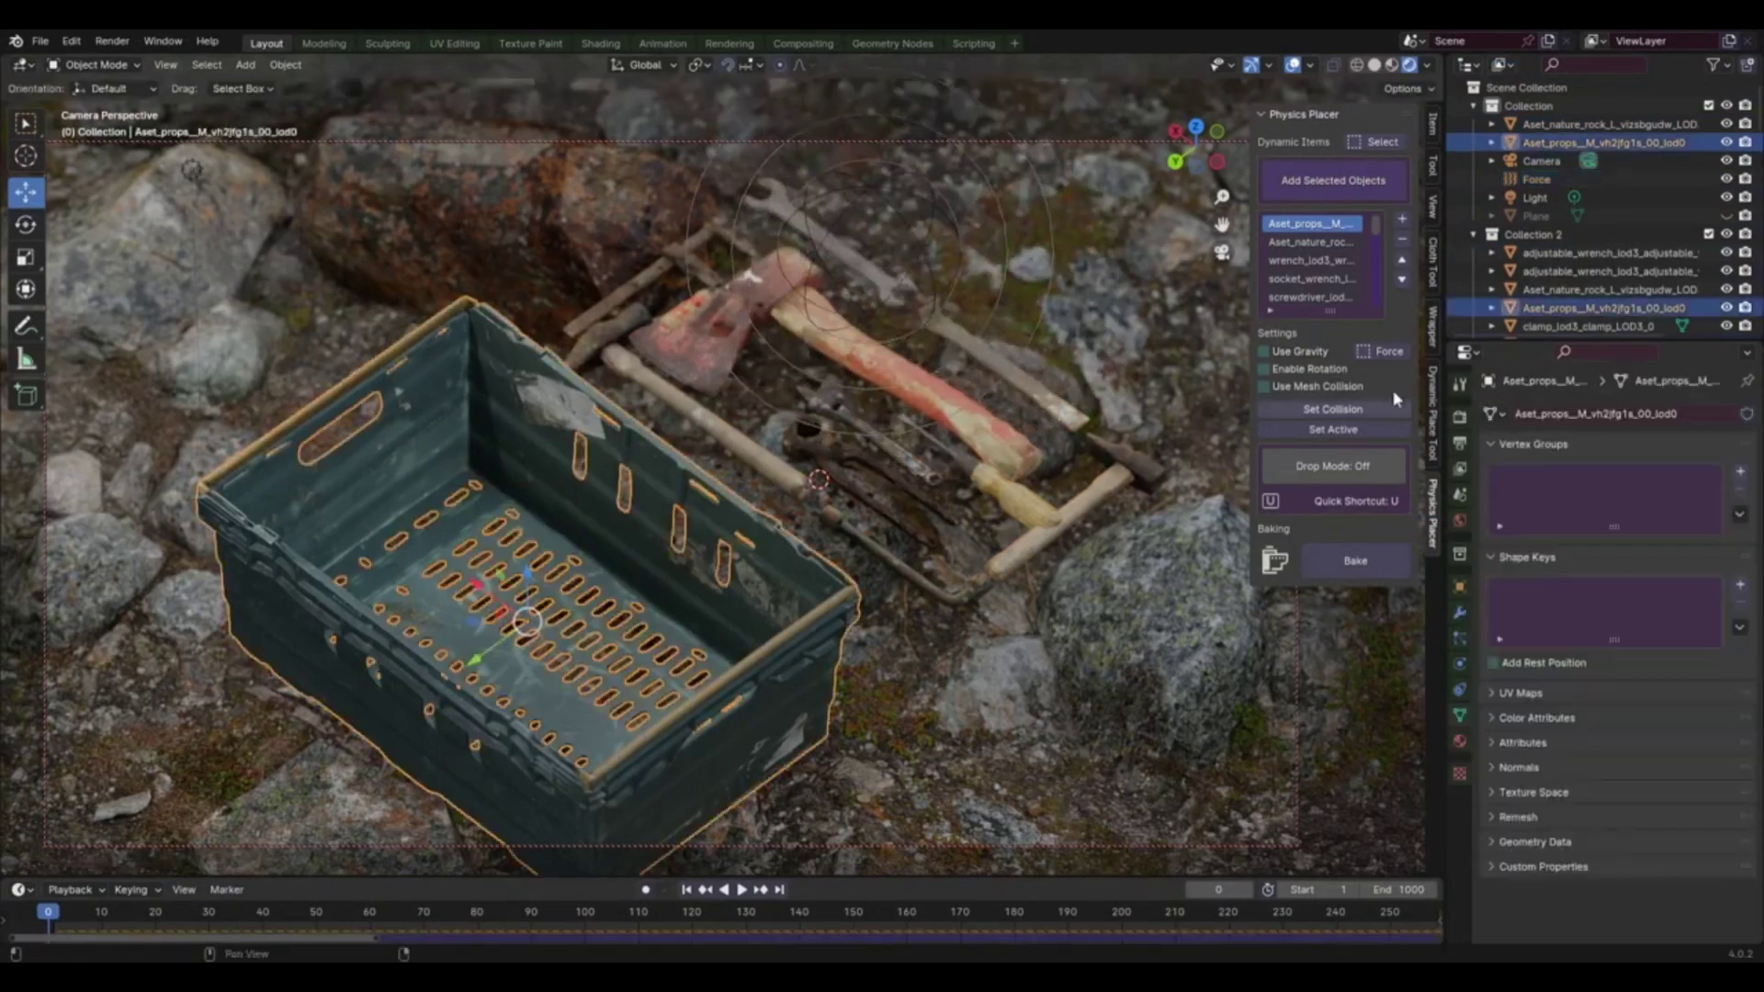
drag(860, 263, 514, 574)
key(u)
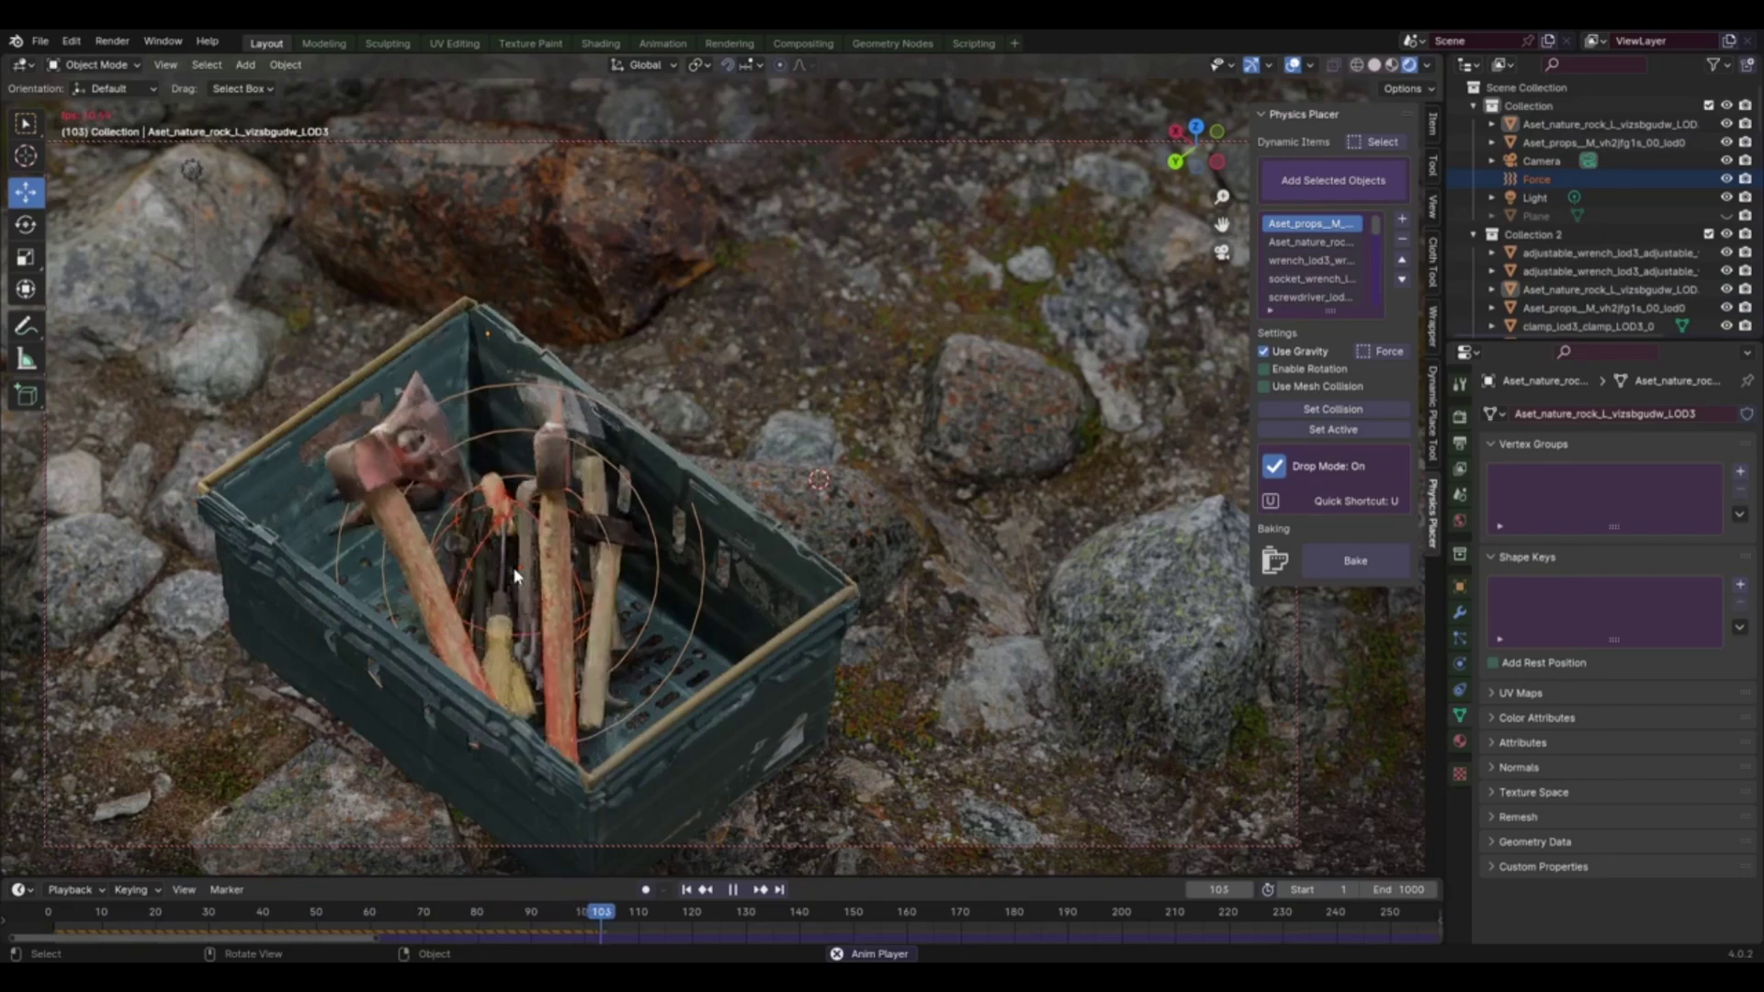
click(1370, 564)
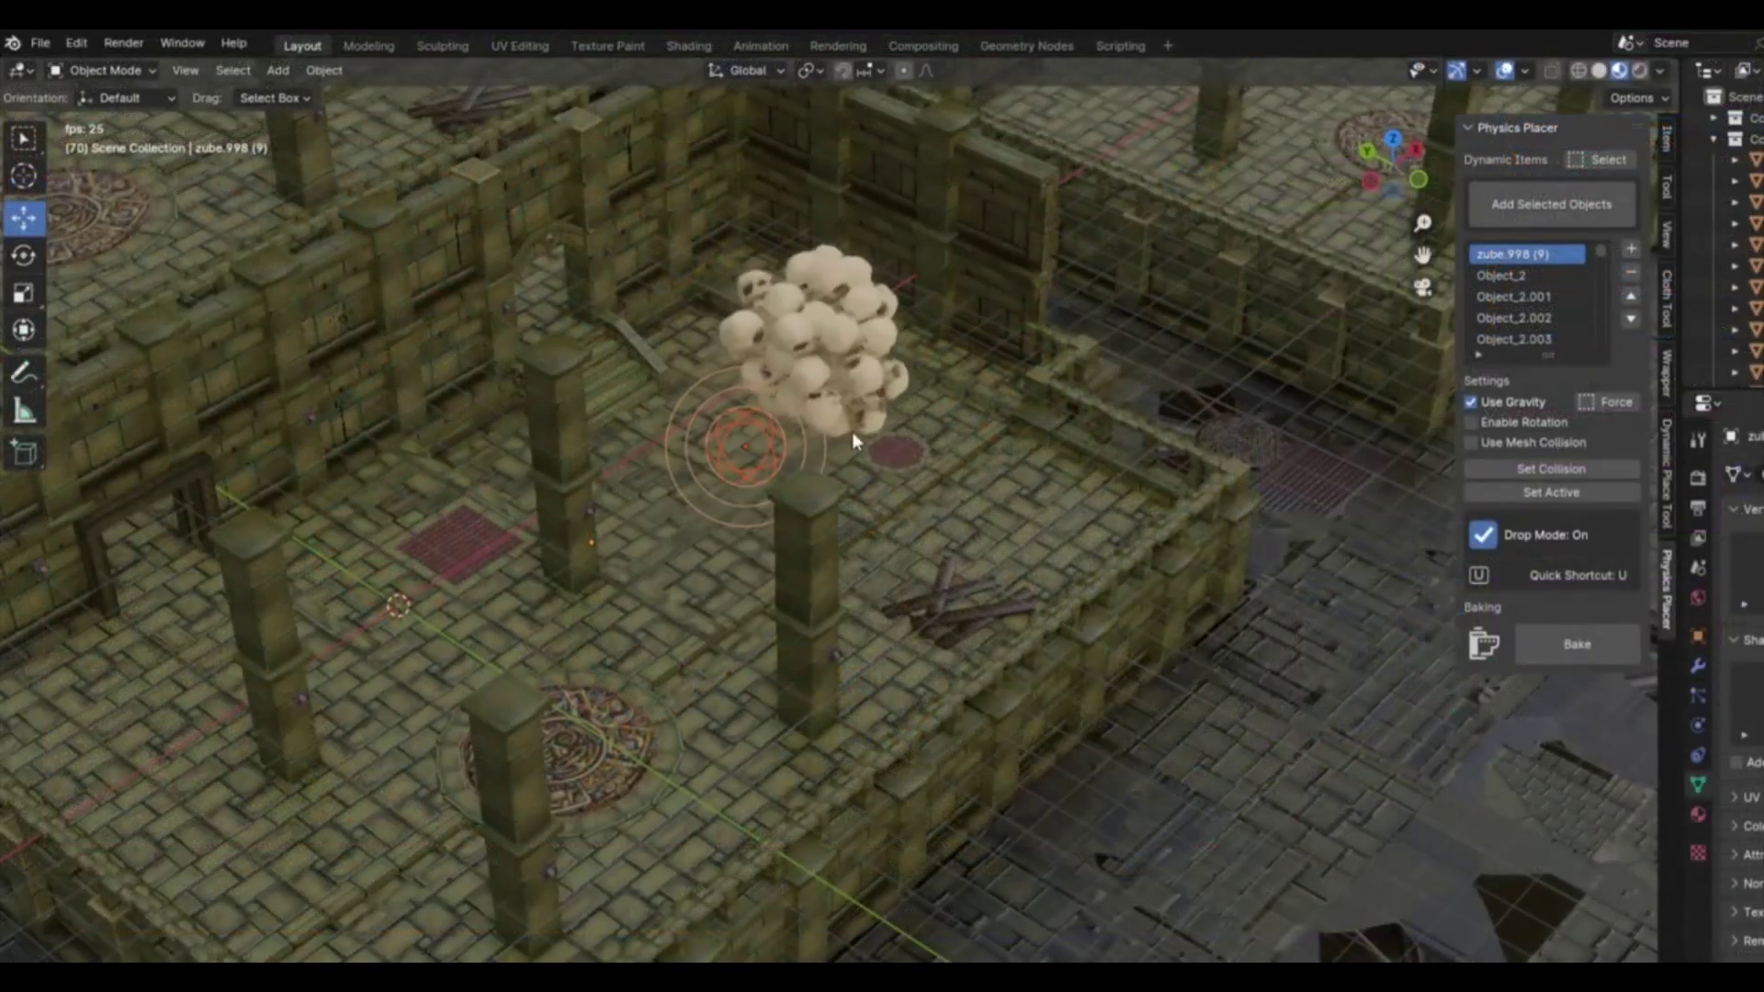
Bake the settled skulls, then move the skull pile left and drop it with gravity
click(1559, 648)
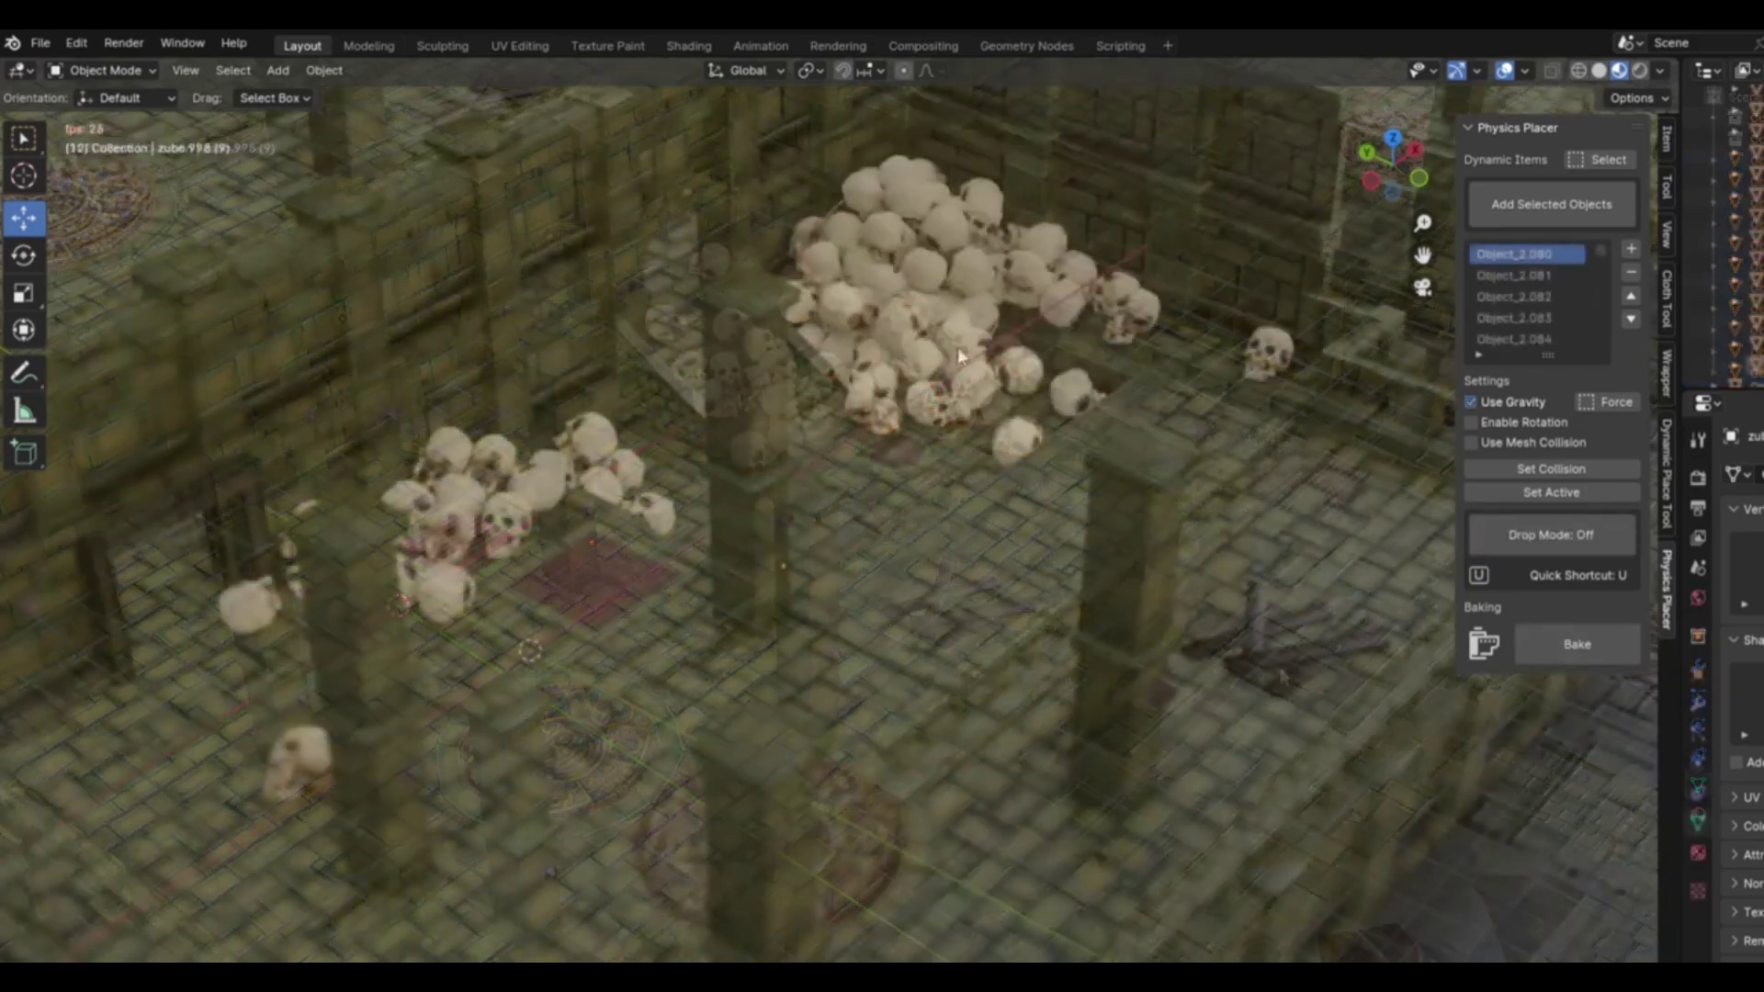
key(g)
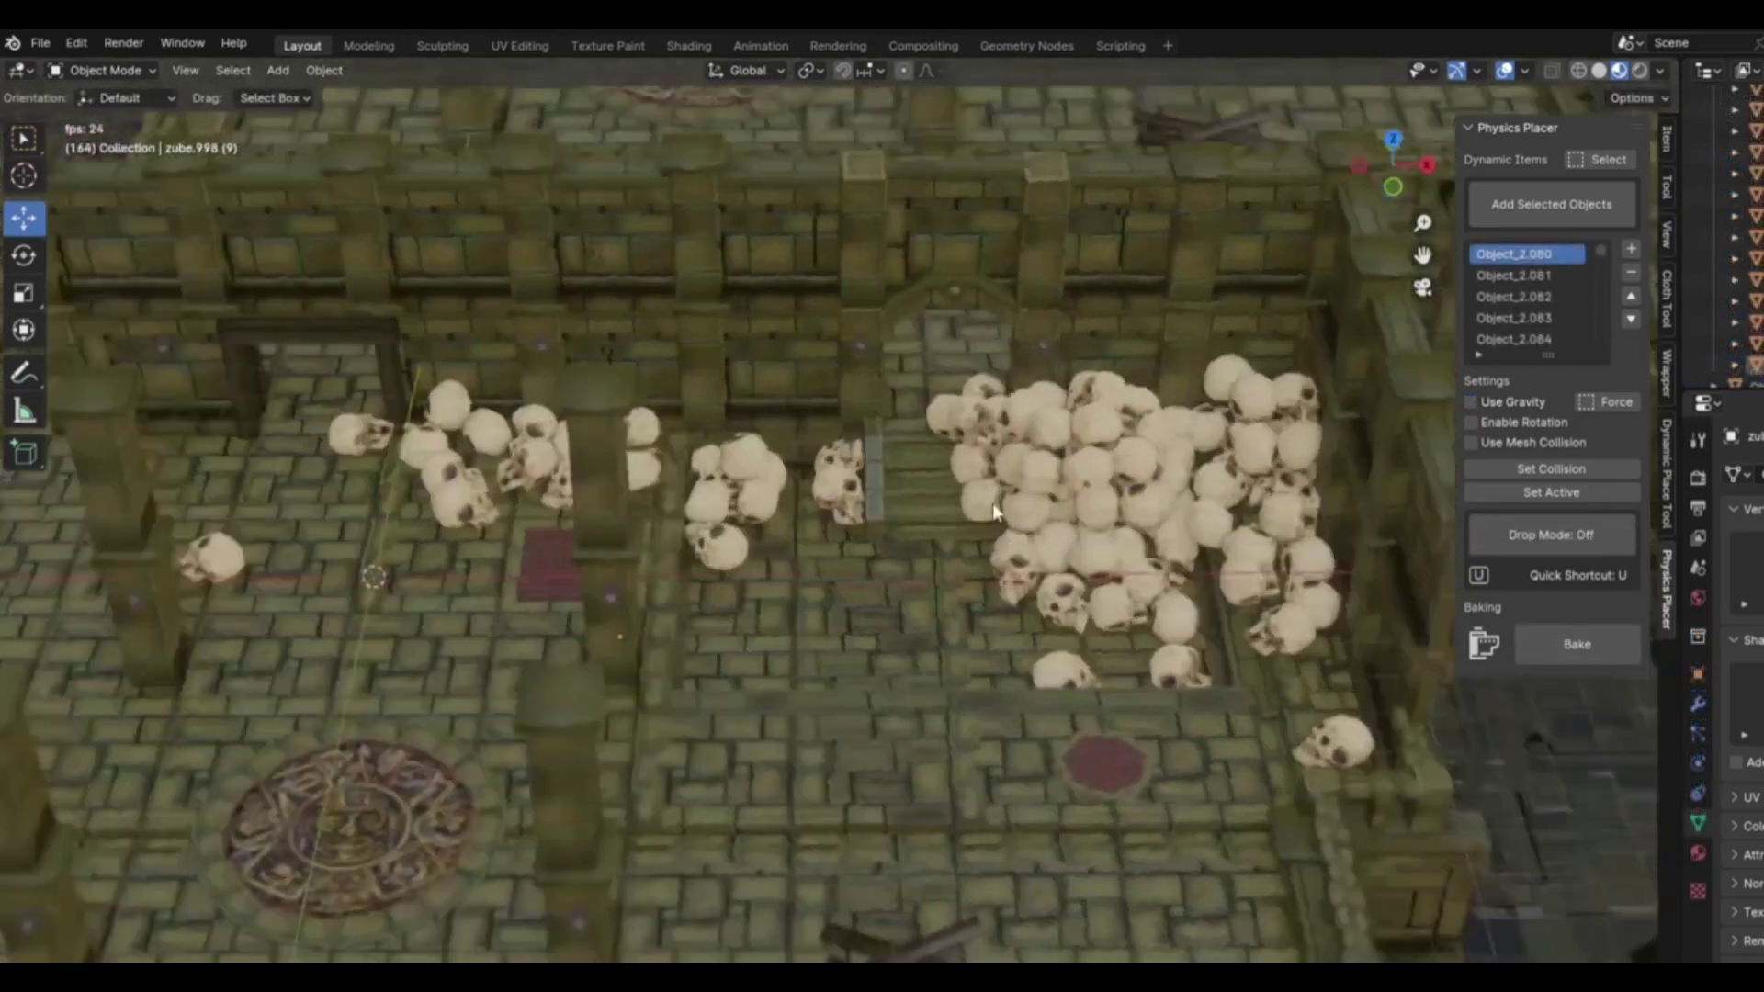
key(g)
middle_drag(995, 511, 919, 312)
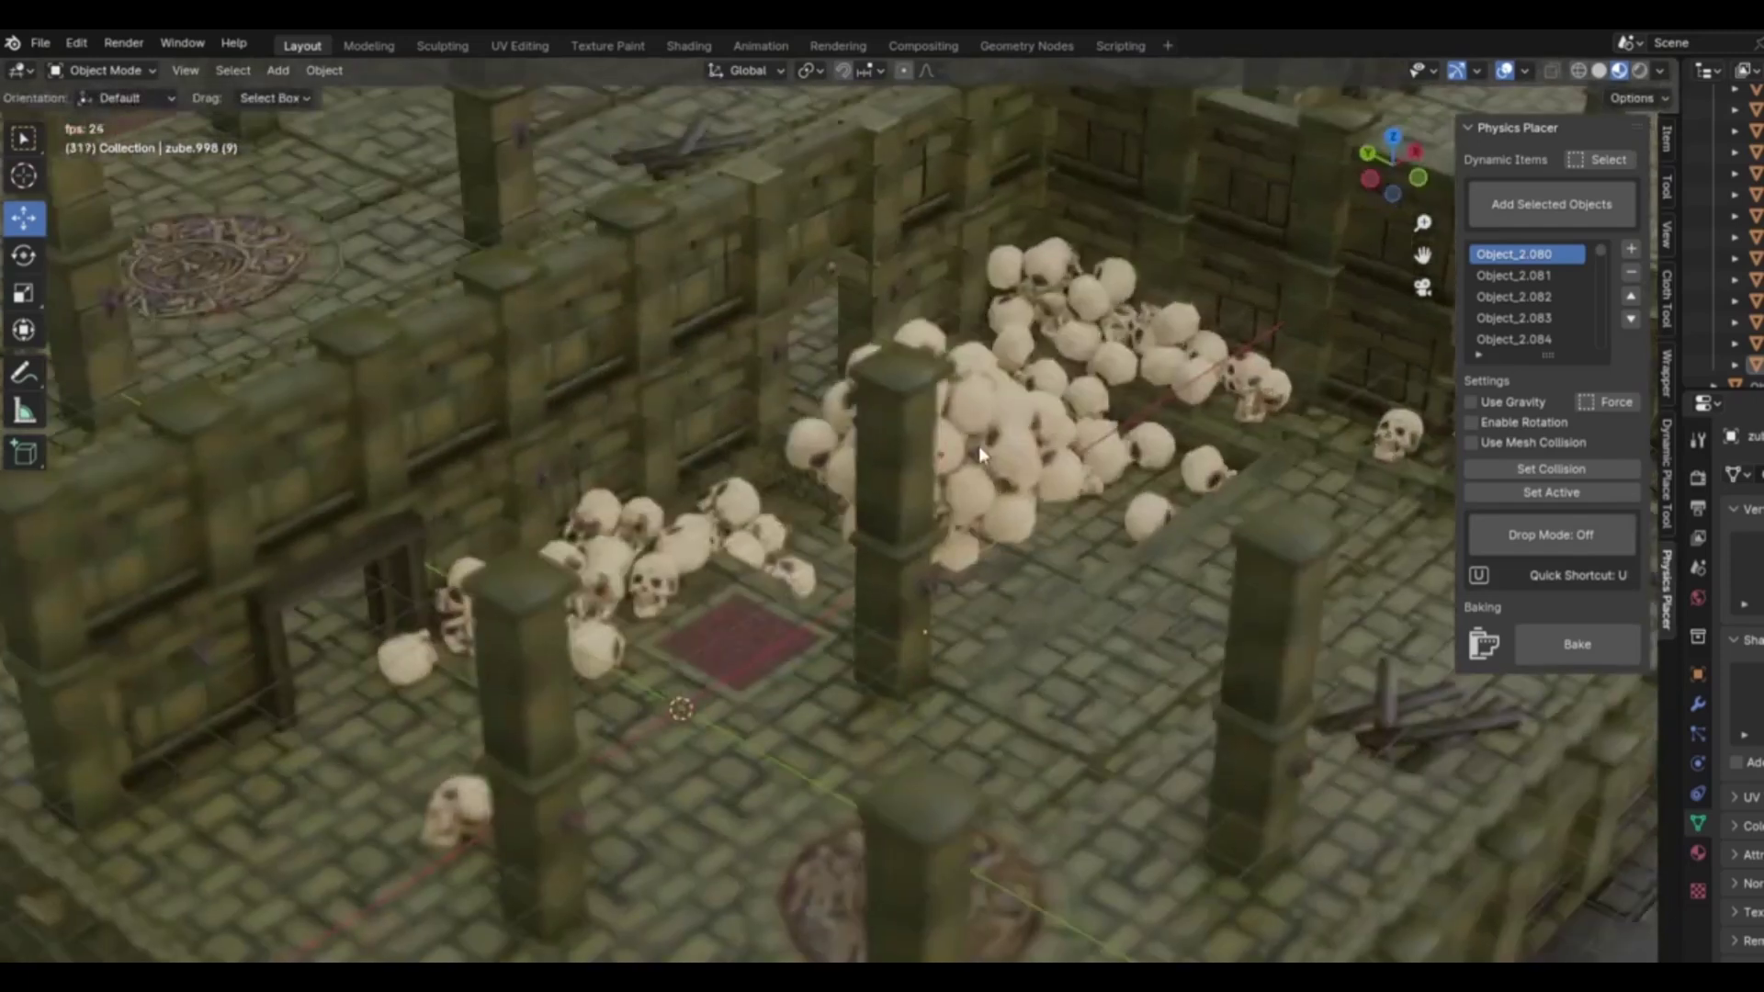
key(u)
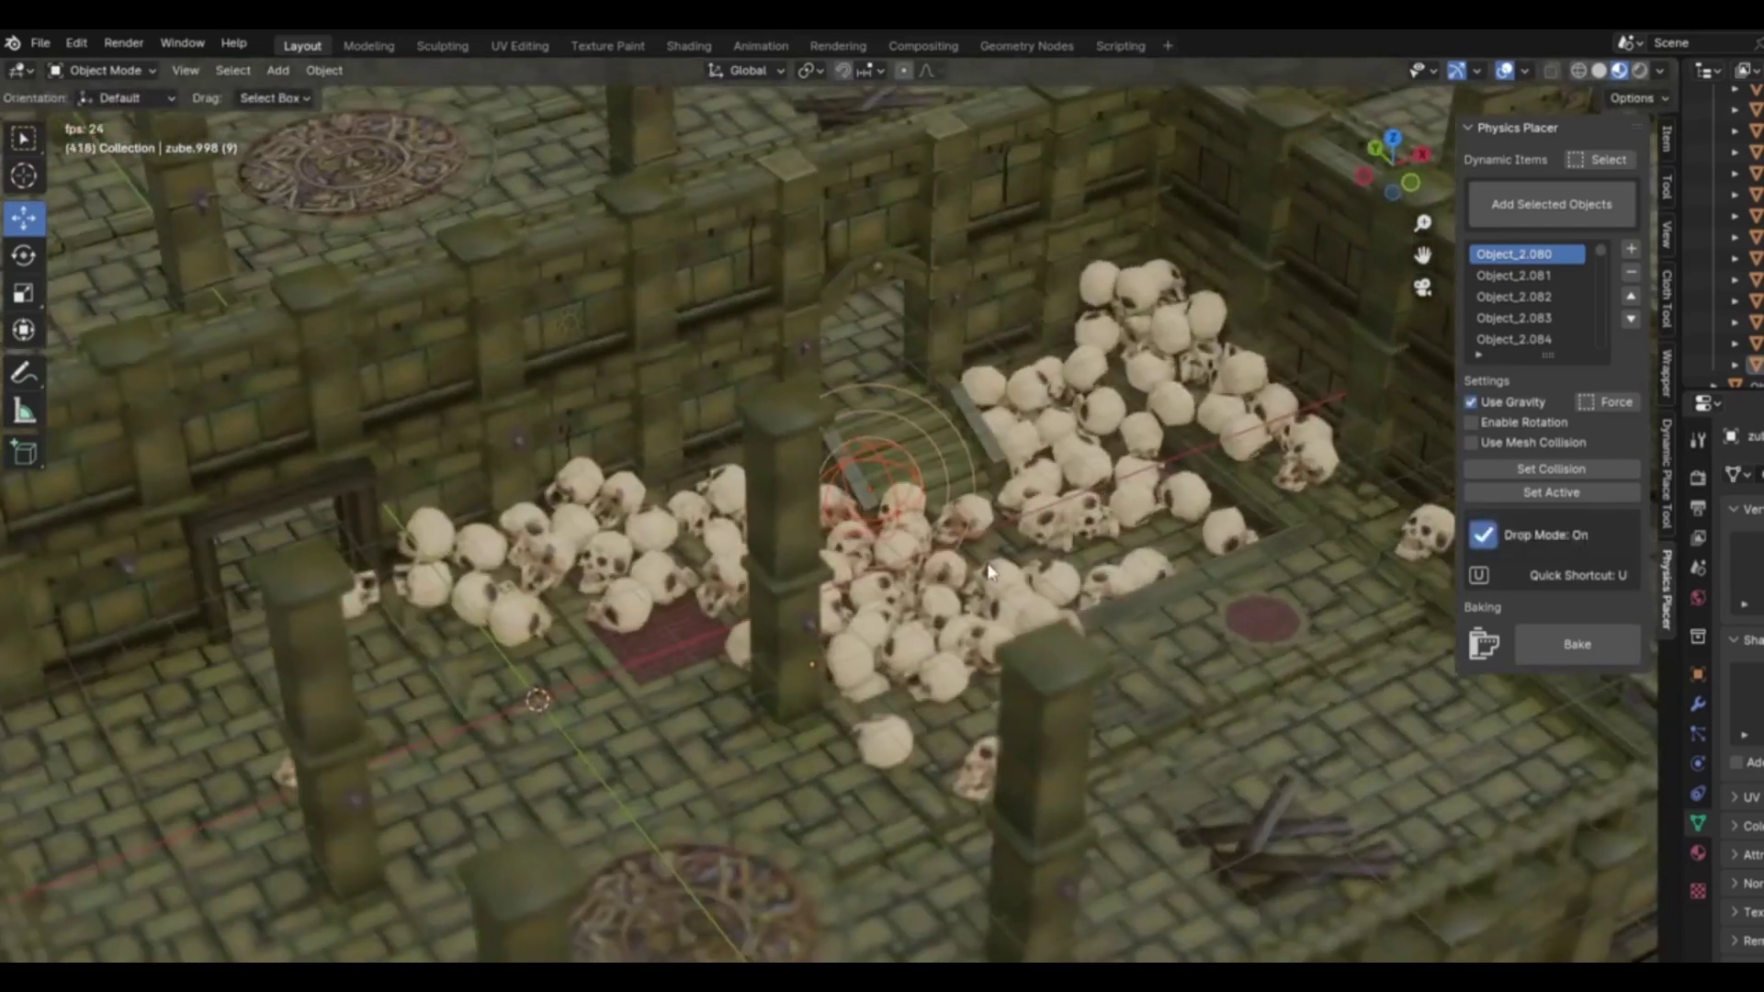
Pick up the skull cluster again and drop it around the pillar, viewed from a new angle
key(g)
key(u)
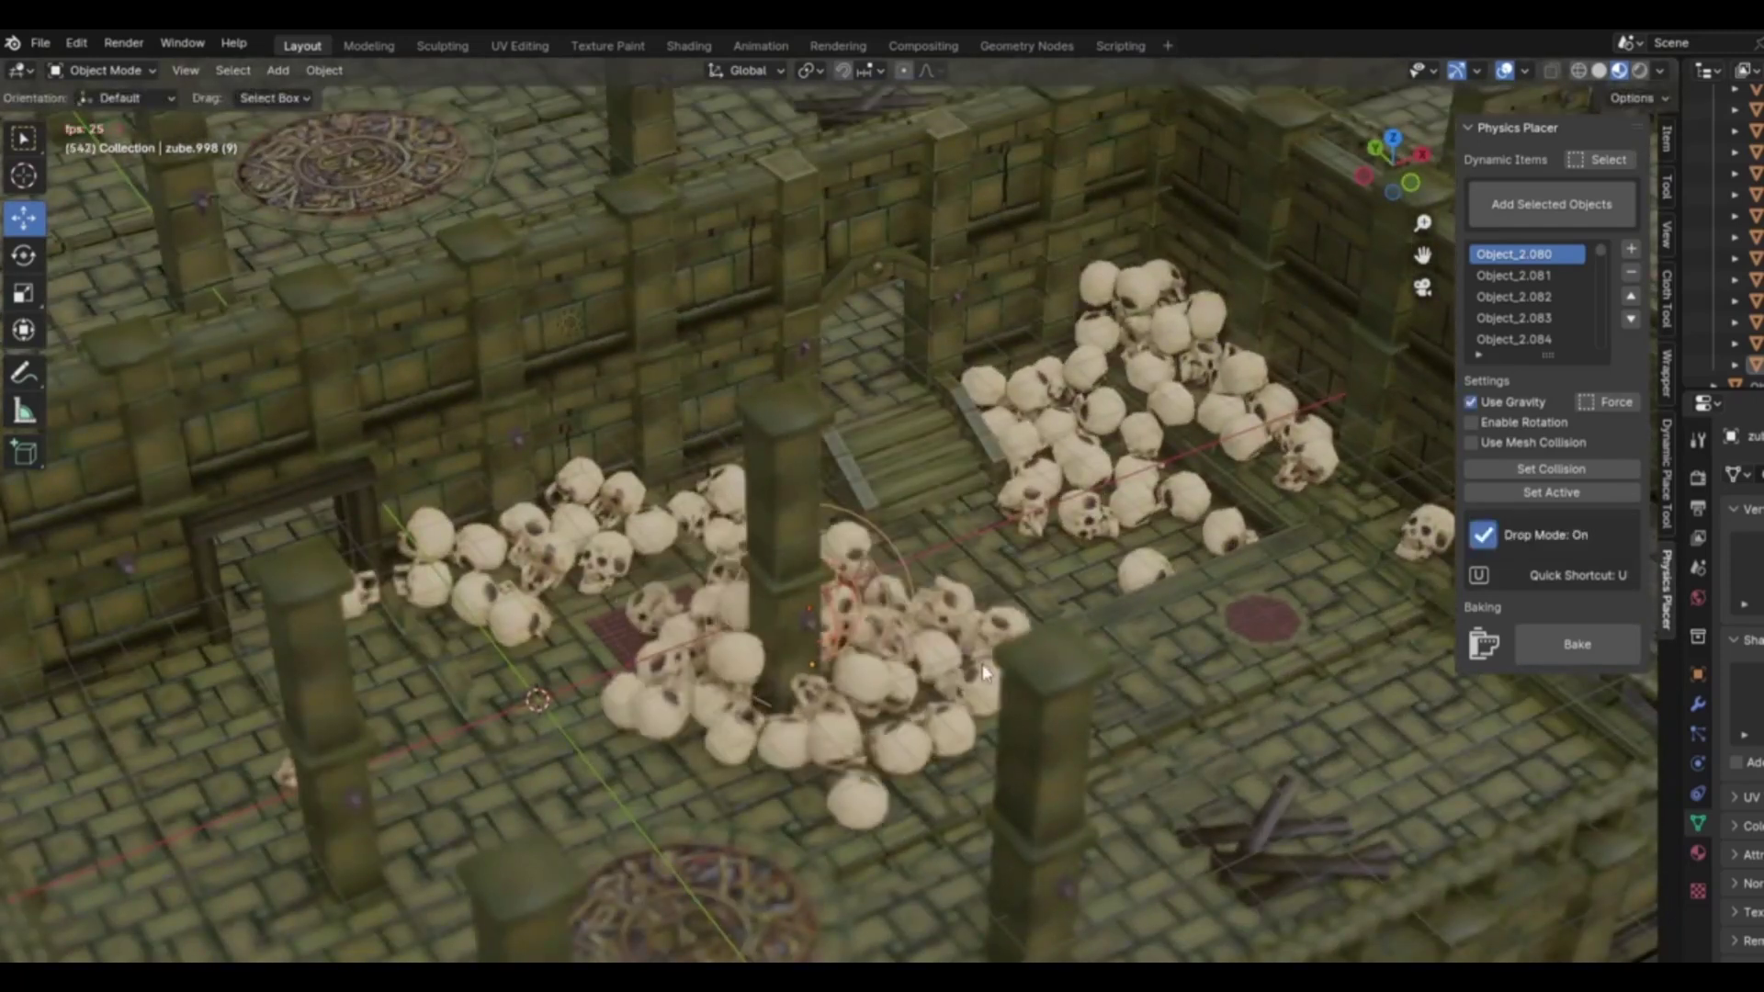
key(g)
click(582, 844)
middle_drag(582, 844, 717, 632)
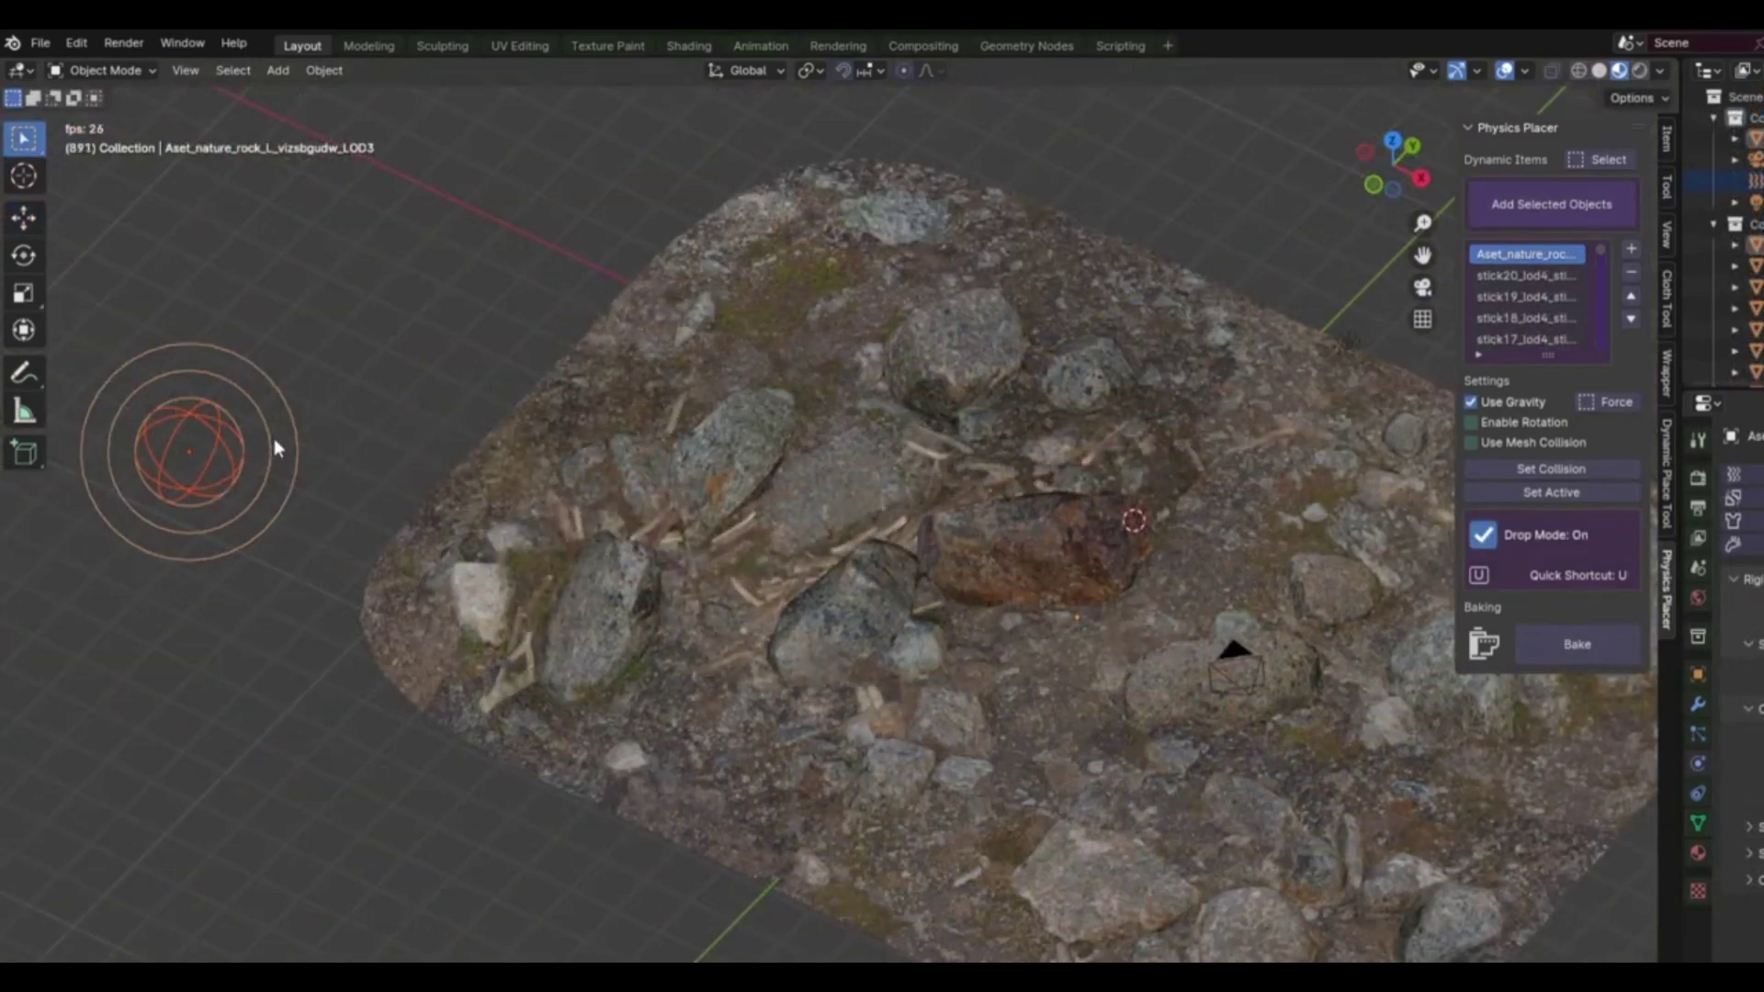
Start playback with the Force empty active and move it left to clump the monkey heads
key(a)
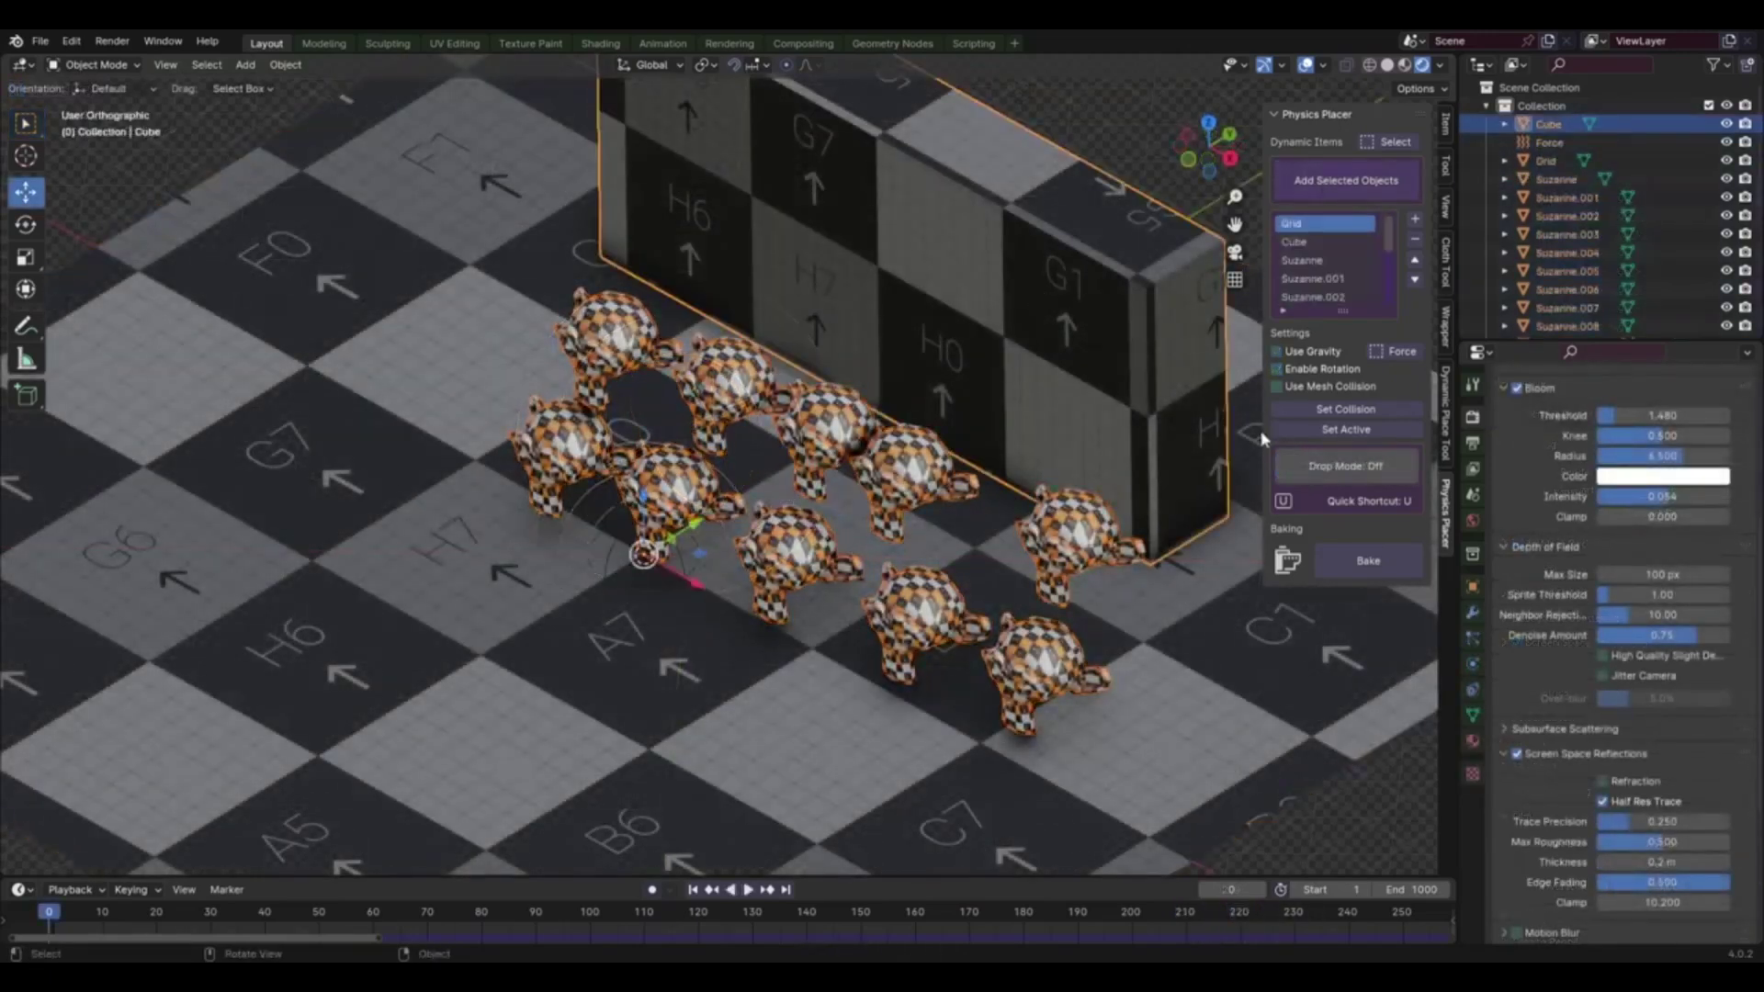
click(1346, 409)
key(space)
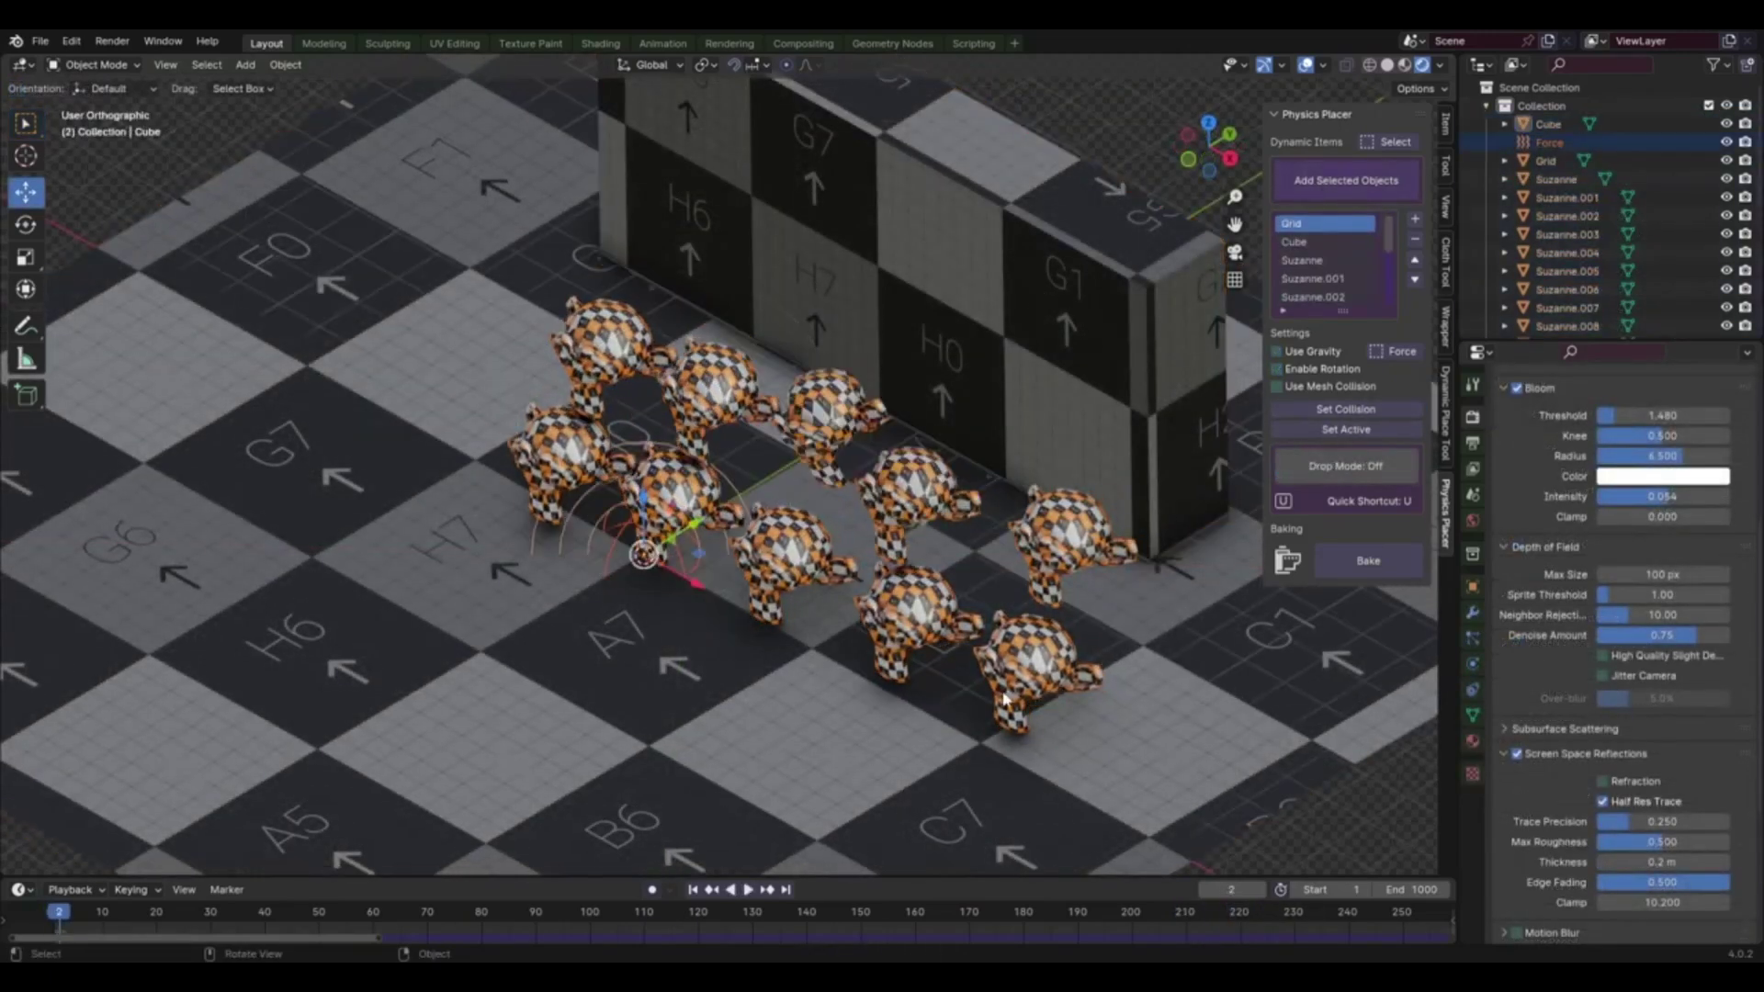
key(g)
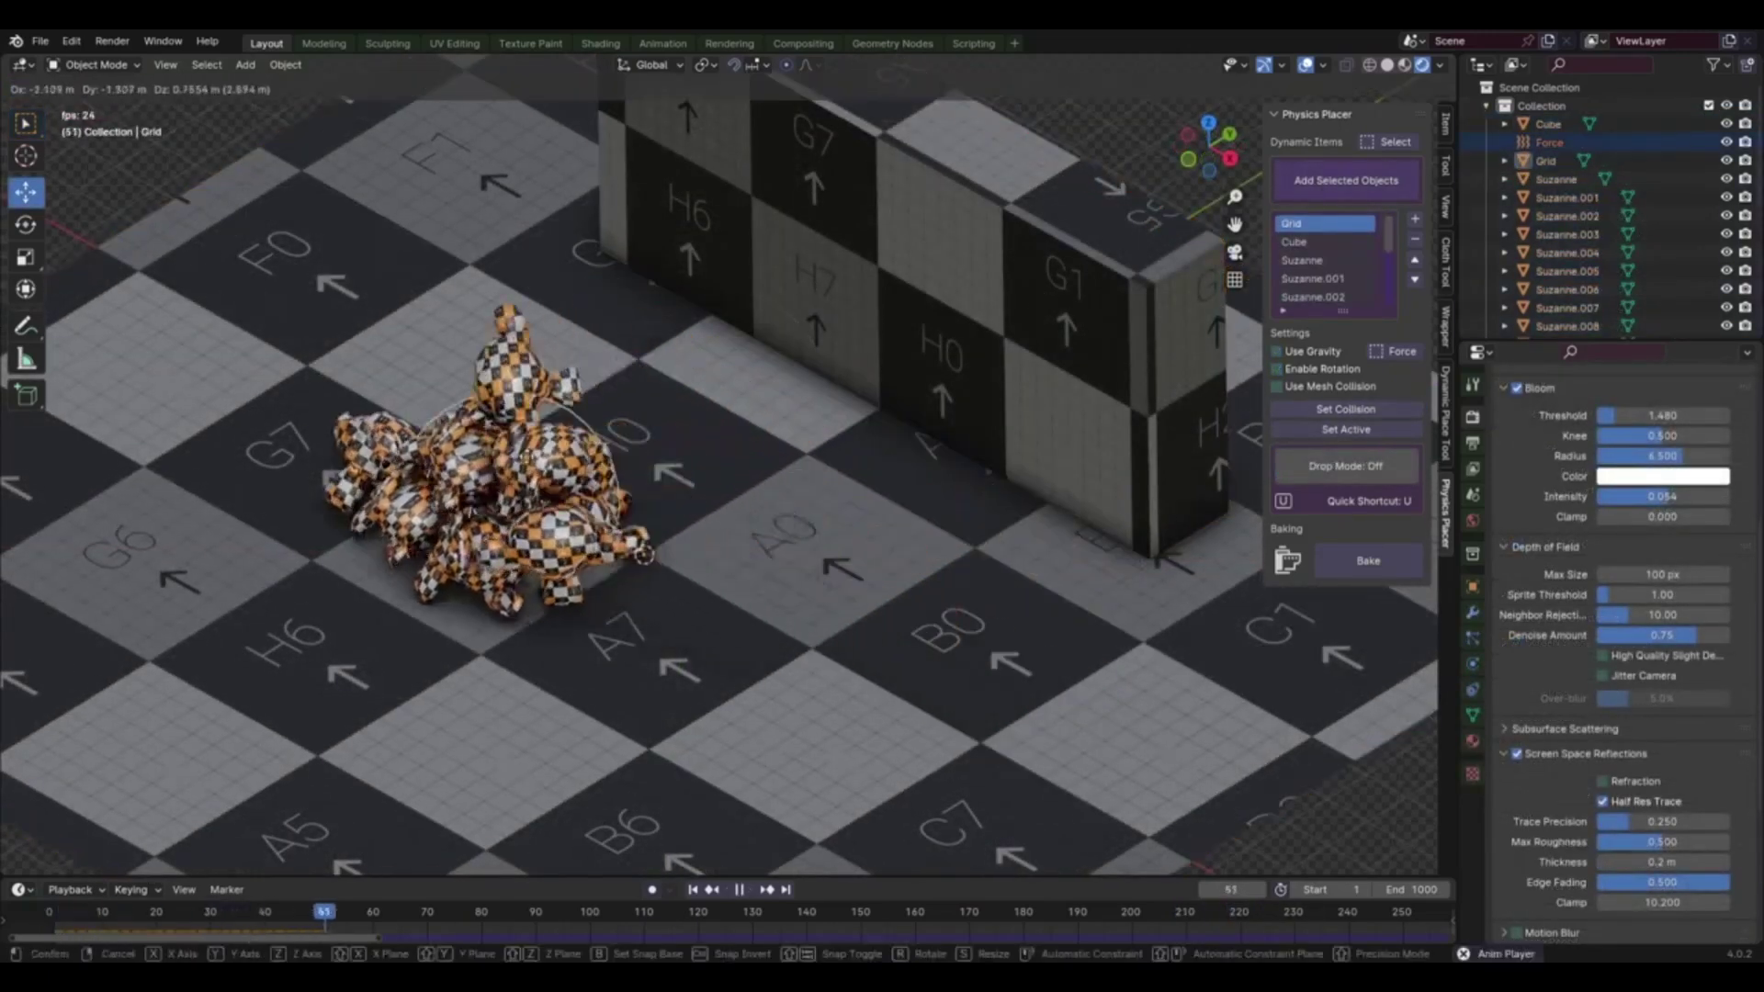
mouse_move(650, 347)
mouse_down()
mouse_move(647, 414)
mouse_move(634, 395)
mouse_move(634, 411)
mouse_move(464, 399)
mouse_move(558, 377)
mouse_up()
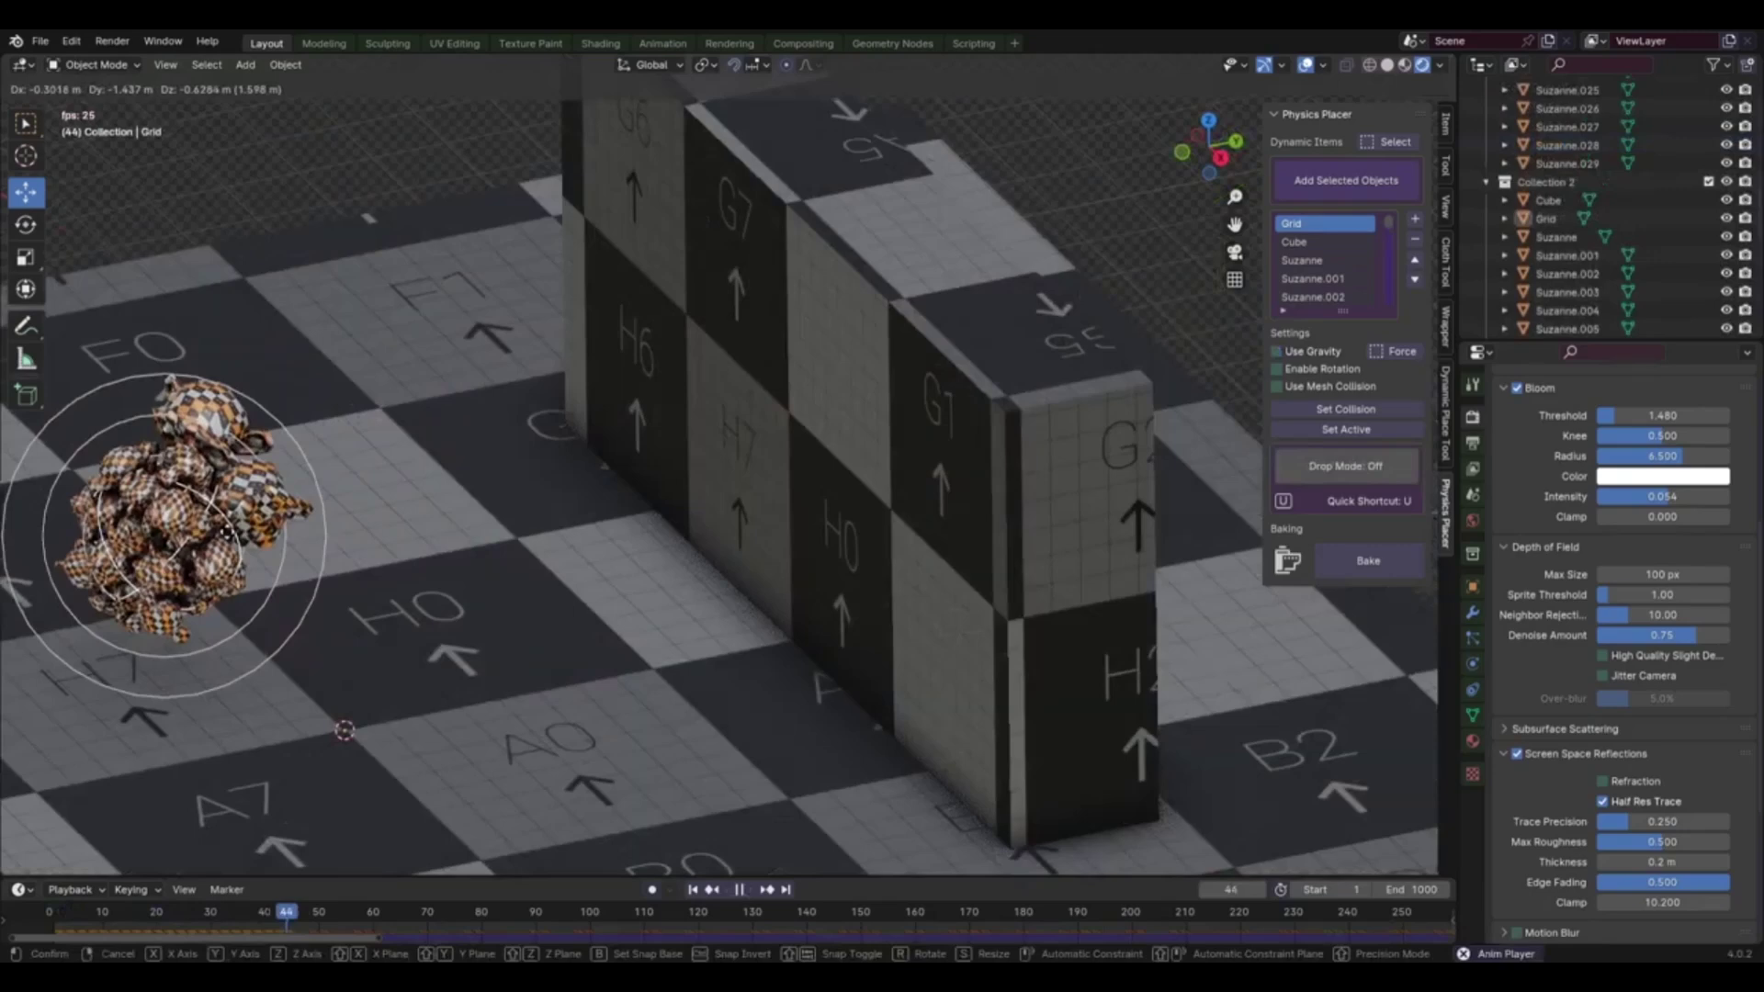
From a near top-down view, move the force field again and toggle Drop Mode so the monkeys fall
middle_drag(460, 508, 634, 478)
key(g)
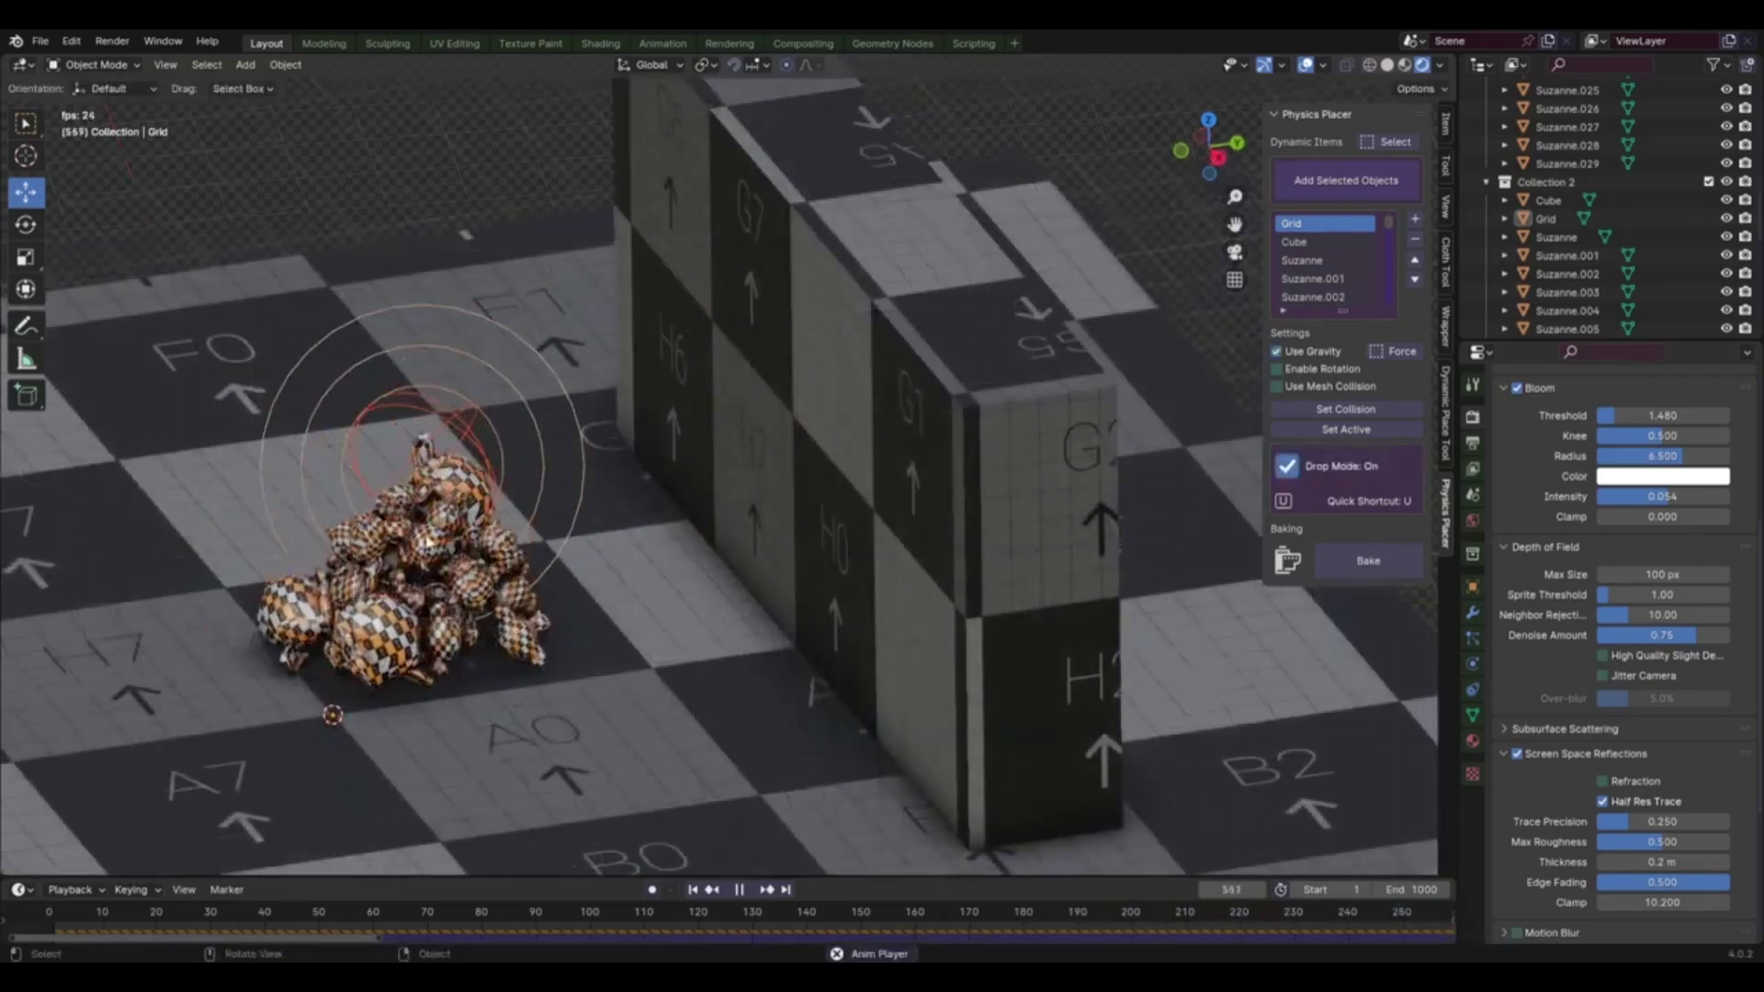
key(u)
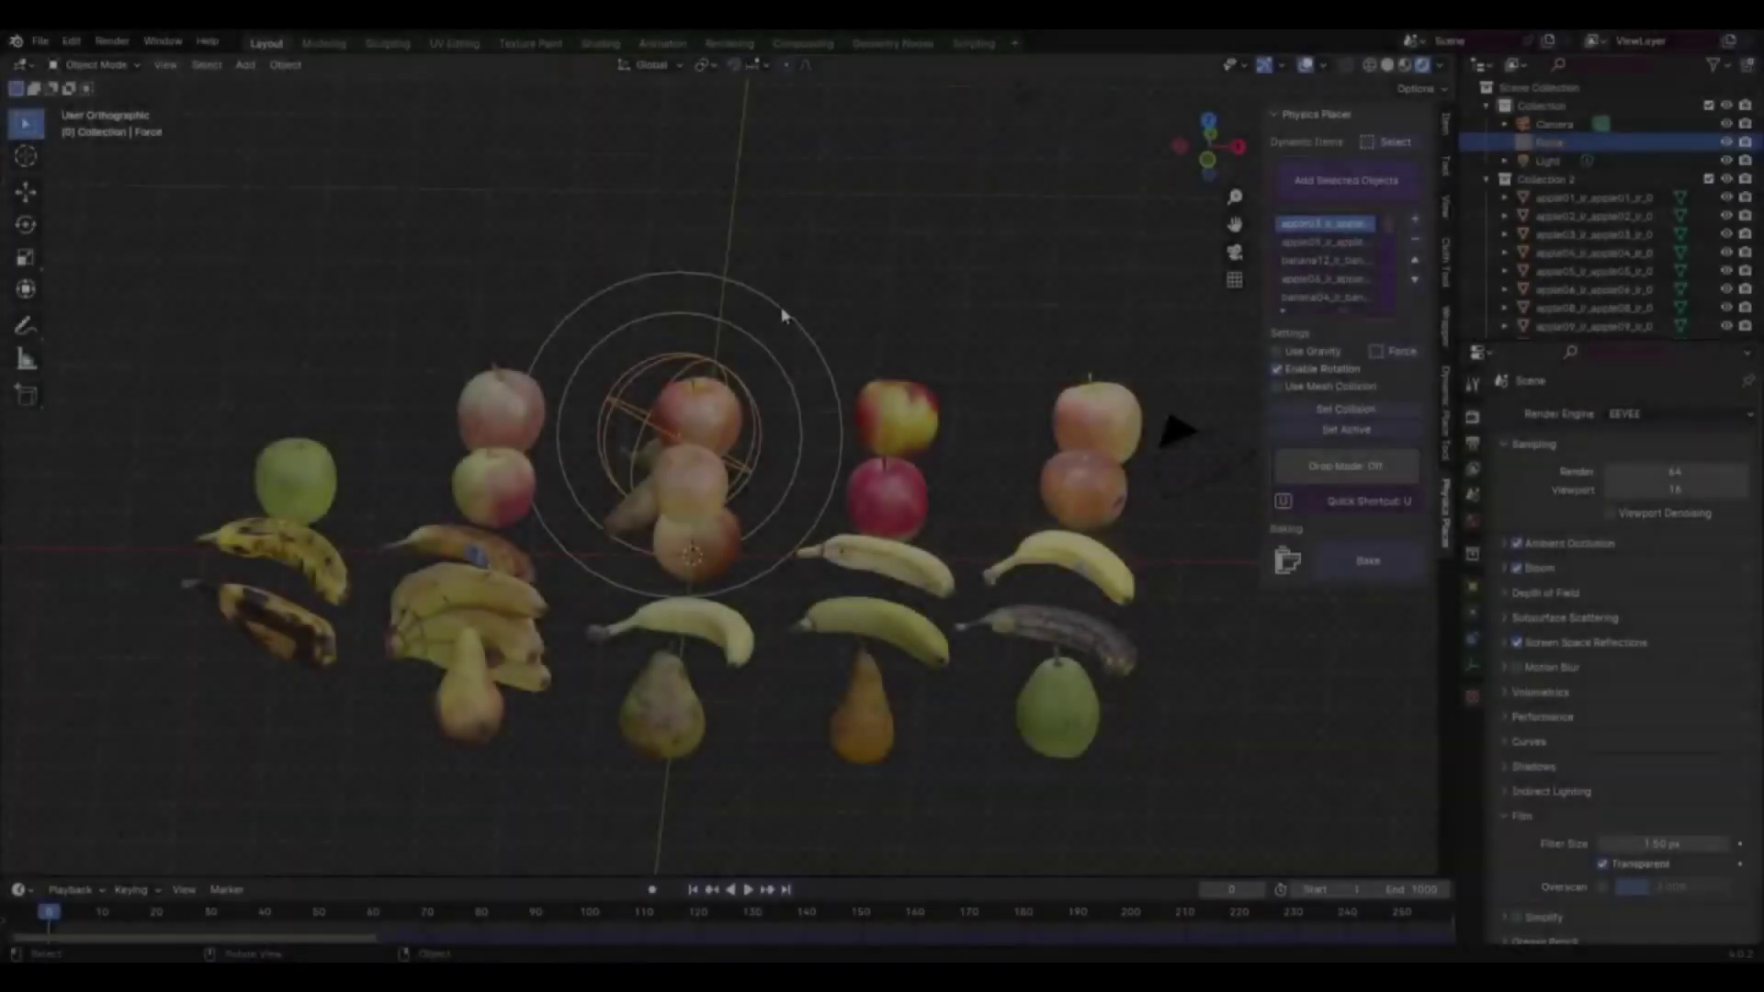
Play the simulation and push the force field along X so the monkey heads sweep through the rings
key(space)
key(r)
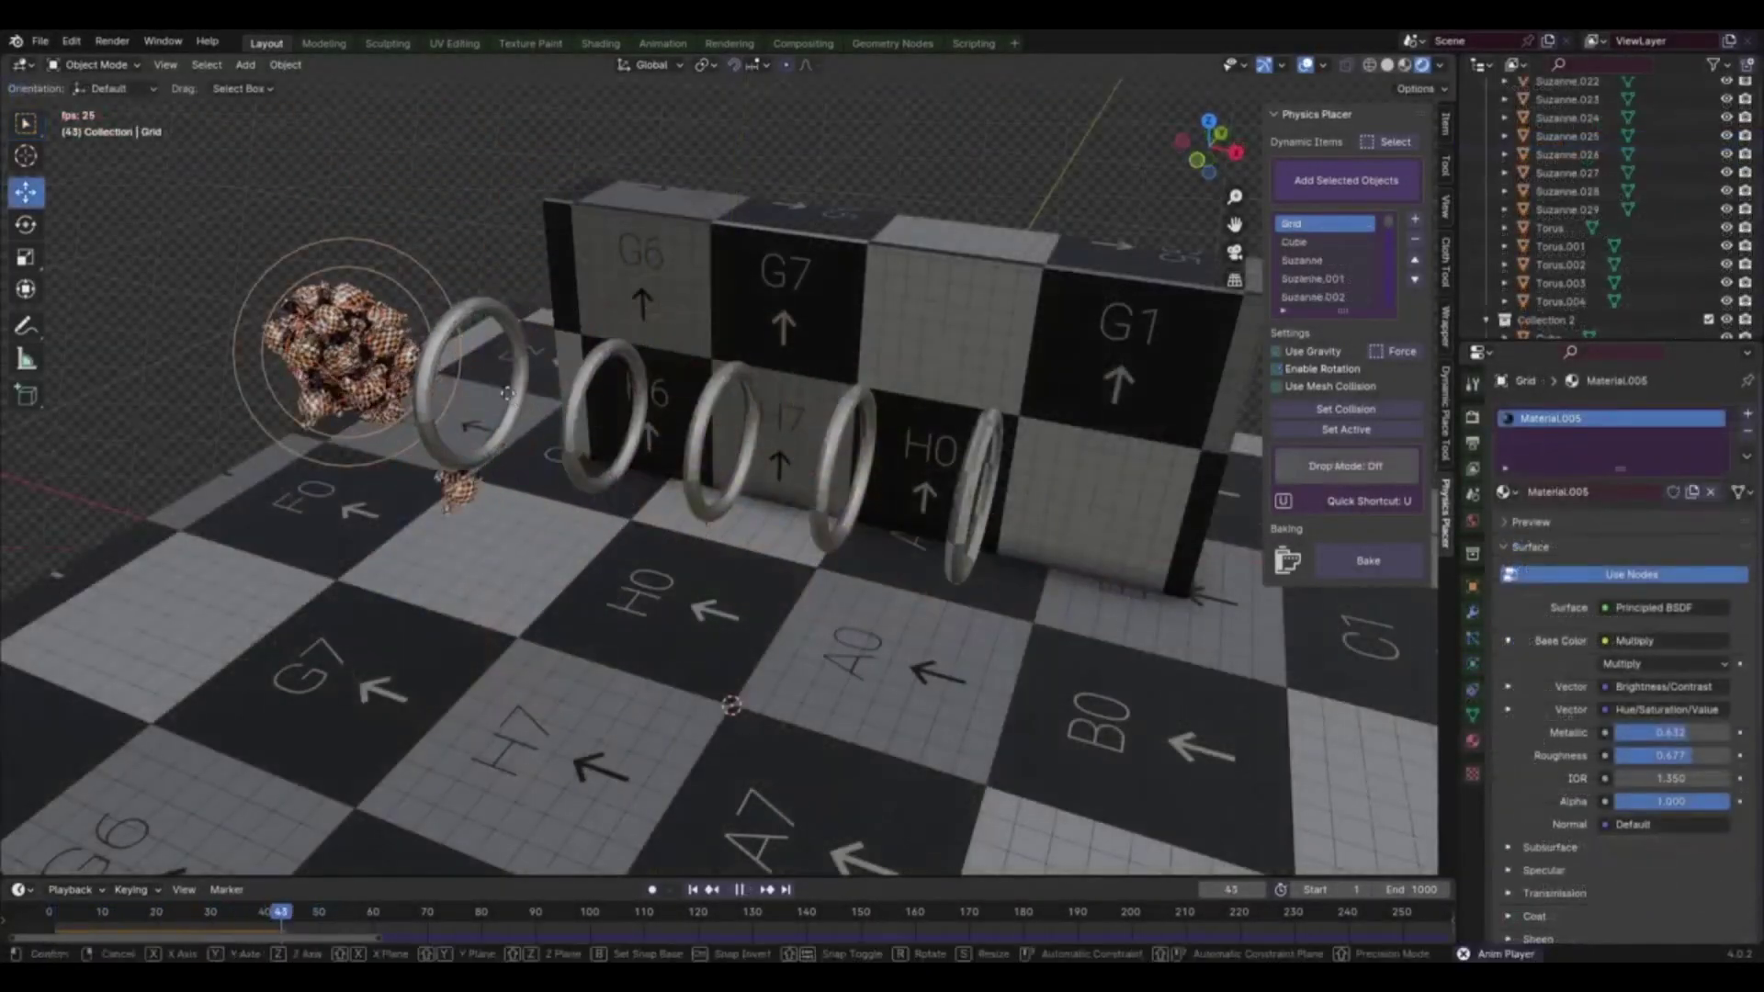
drag(1110, 531, 1305, 616)
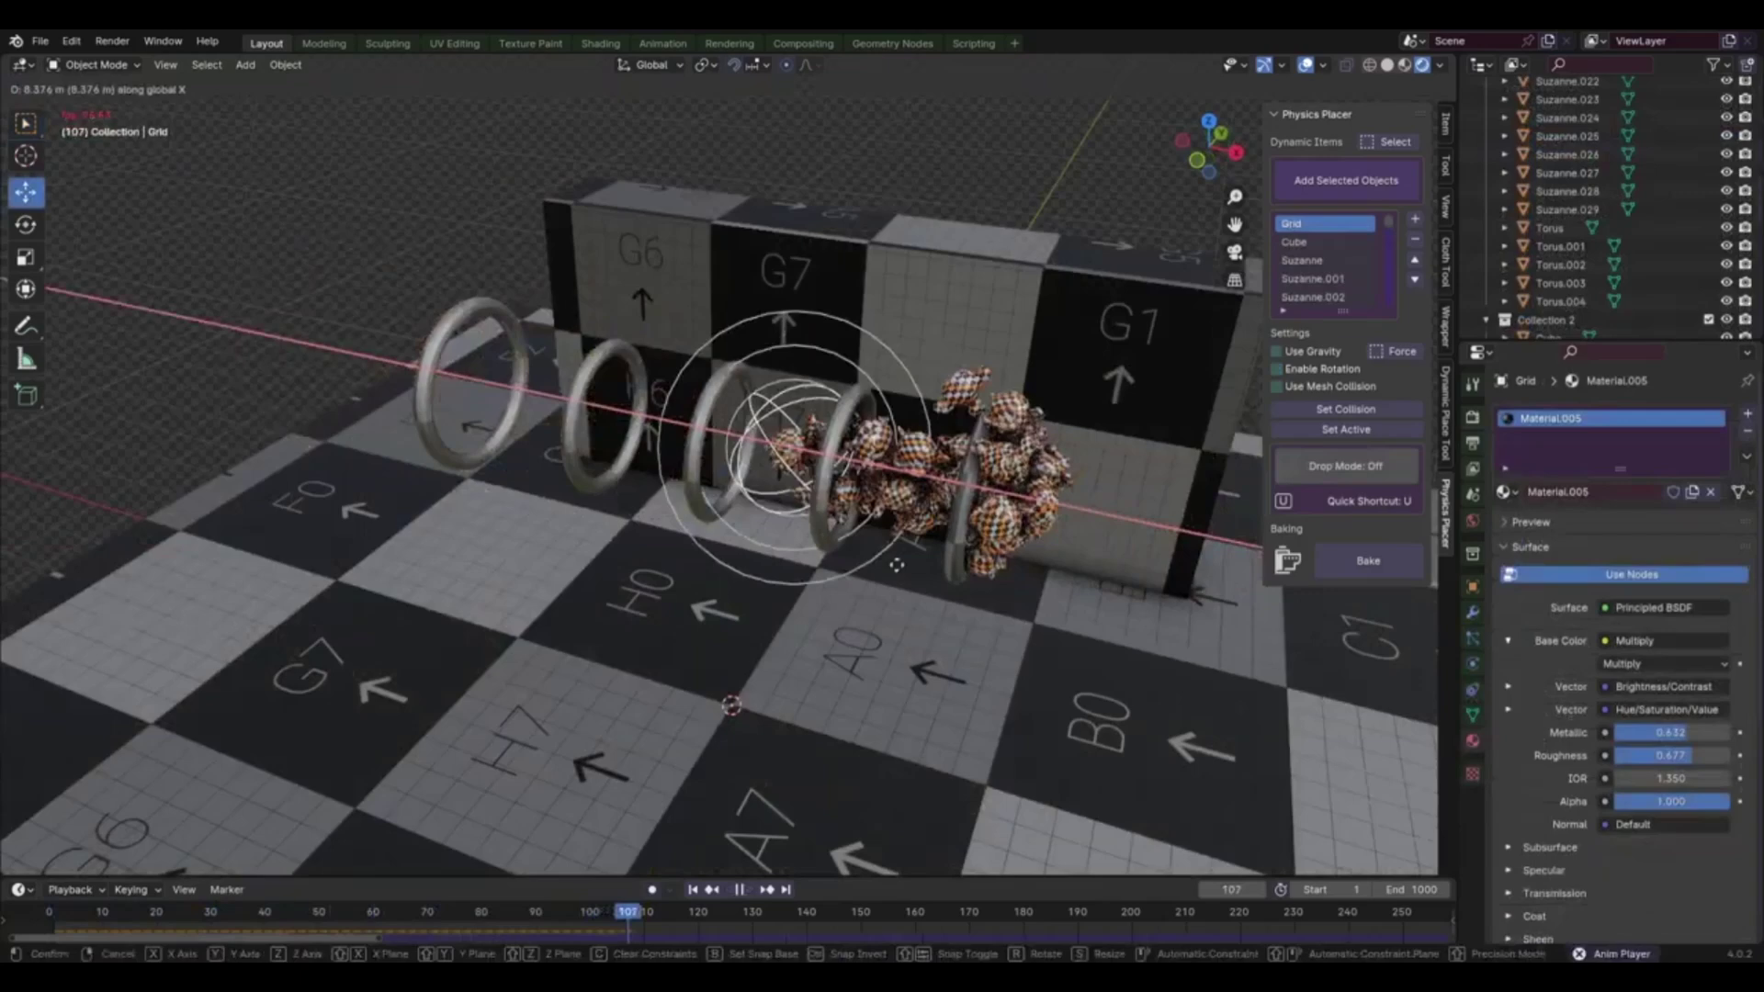